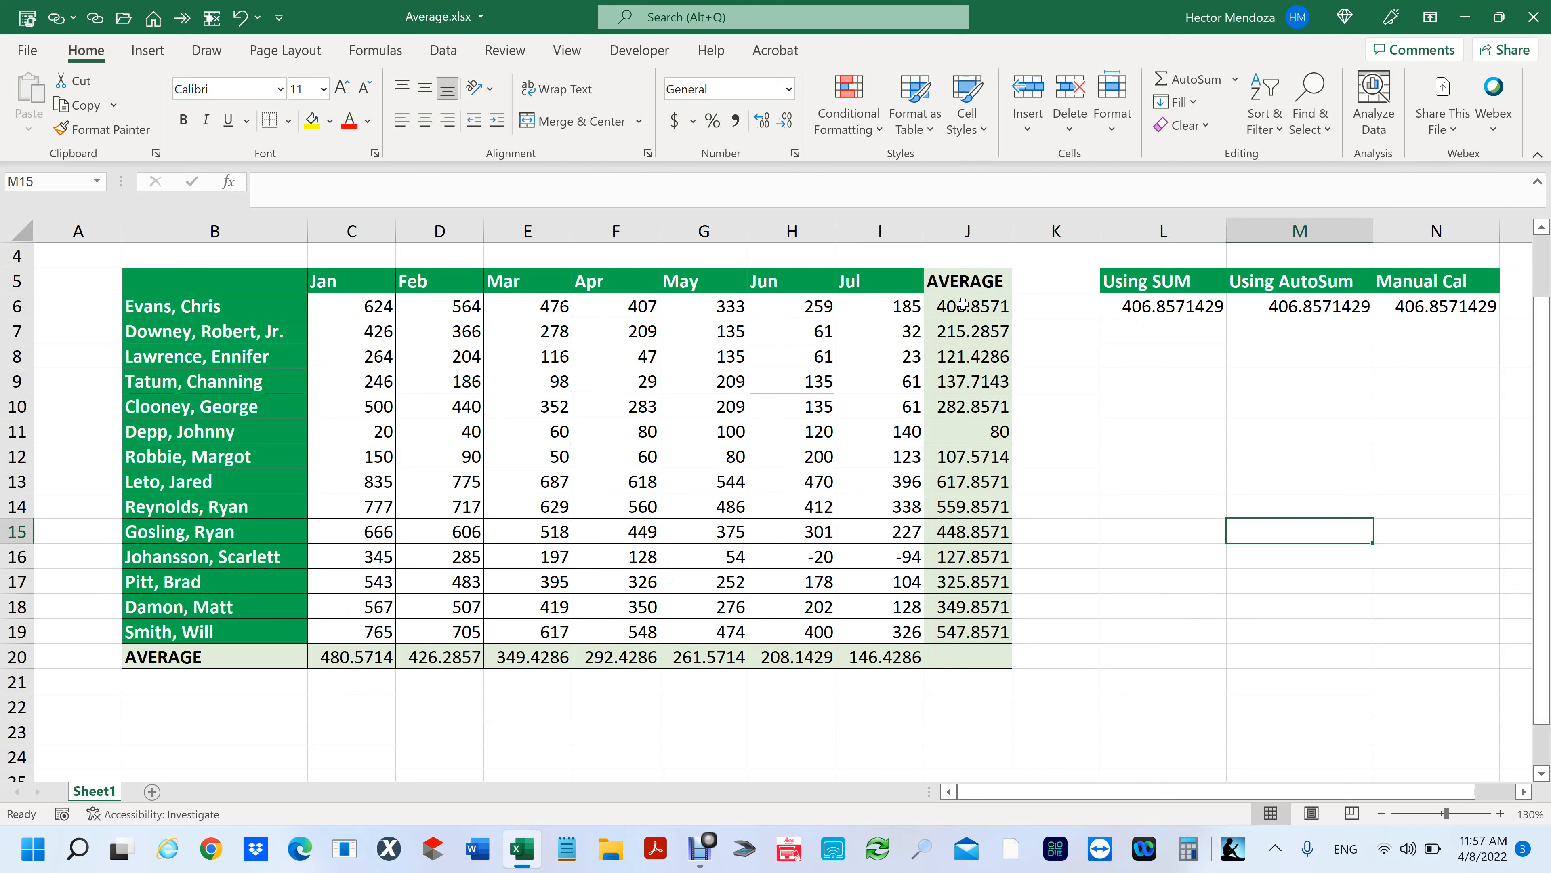
Step: Format the row averages J6:J19 and the monthly averages C20:I20 as Number with 2 decimal places
left_click_drag(963, 304, 949, 633)
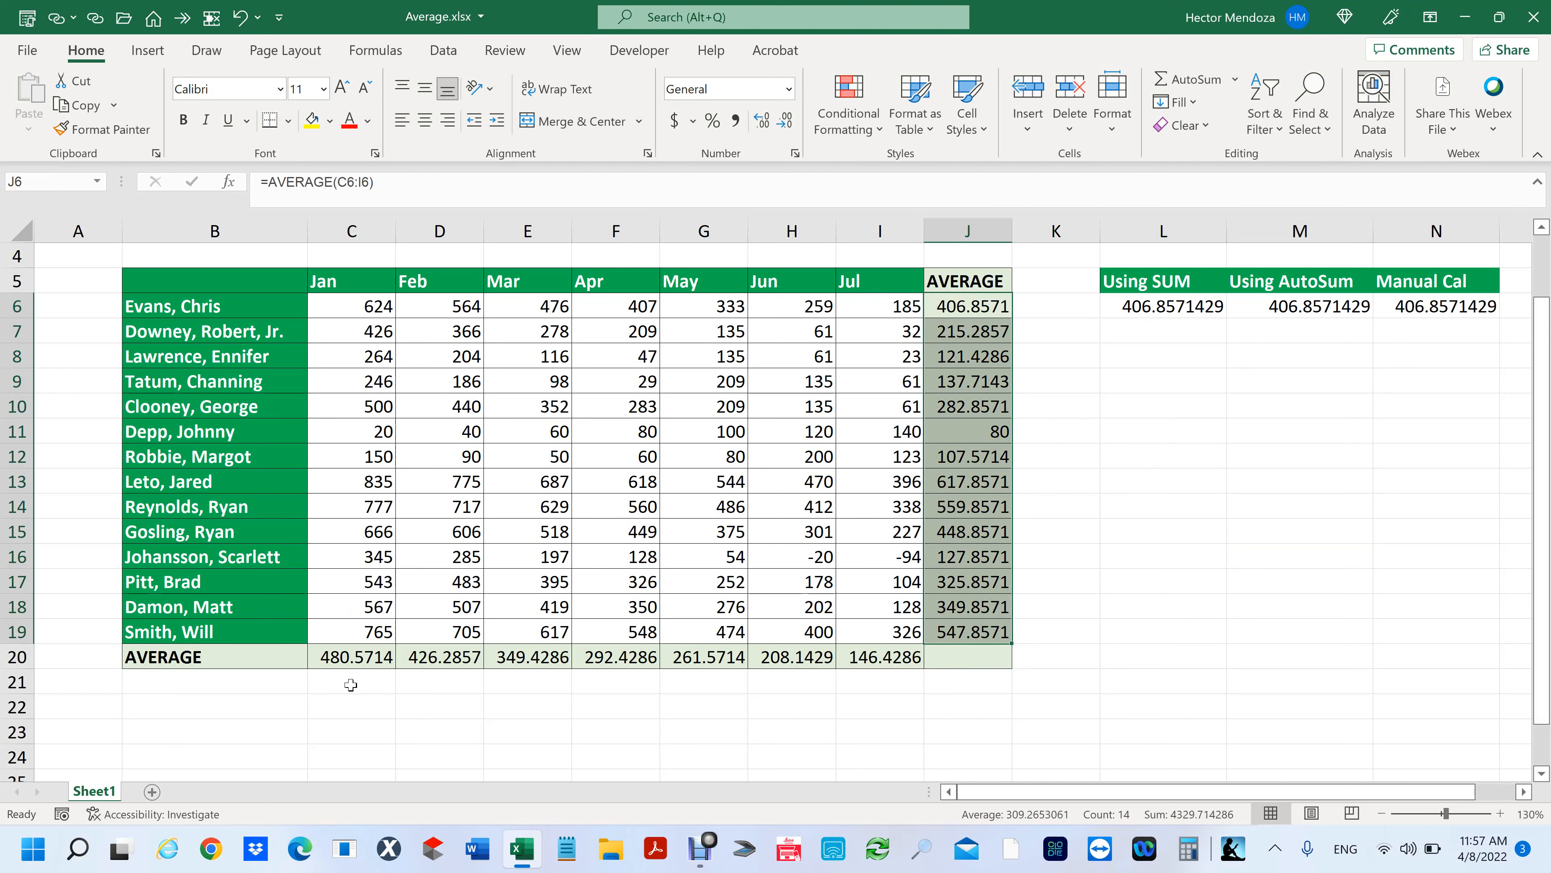
left_click(437, 651, "shift")
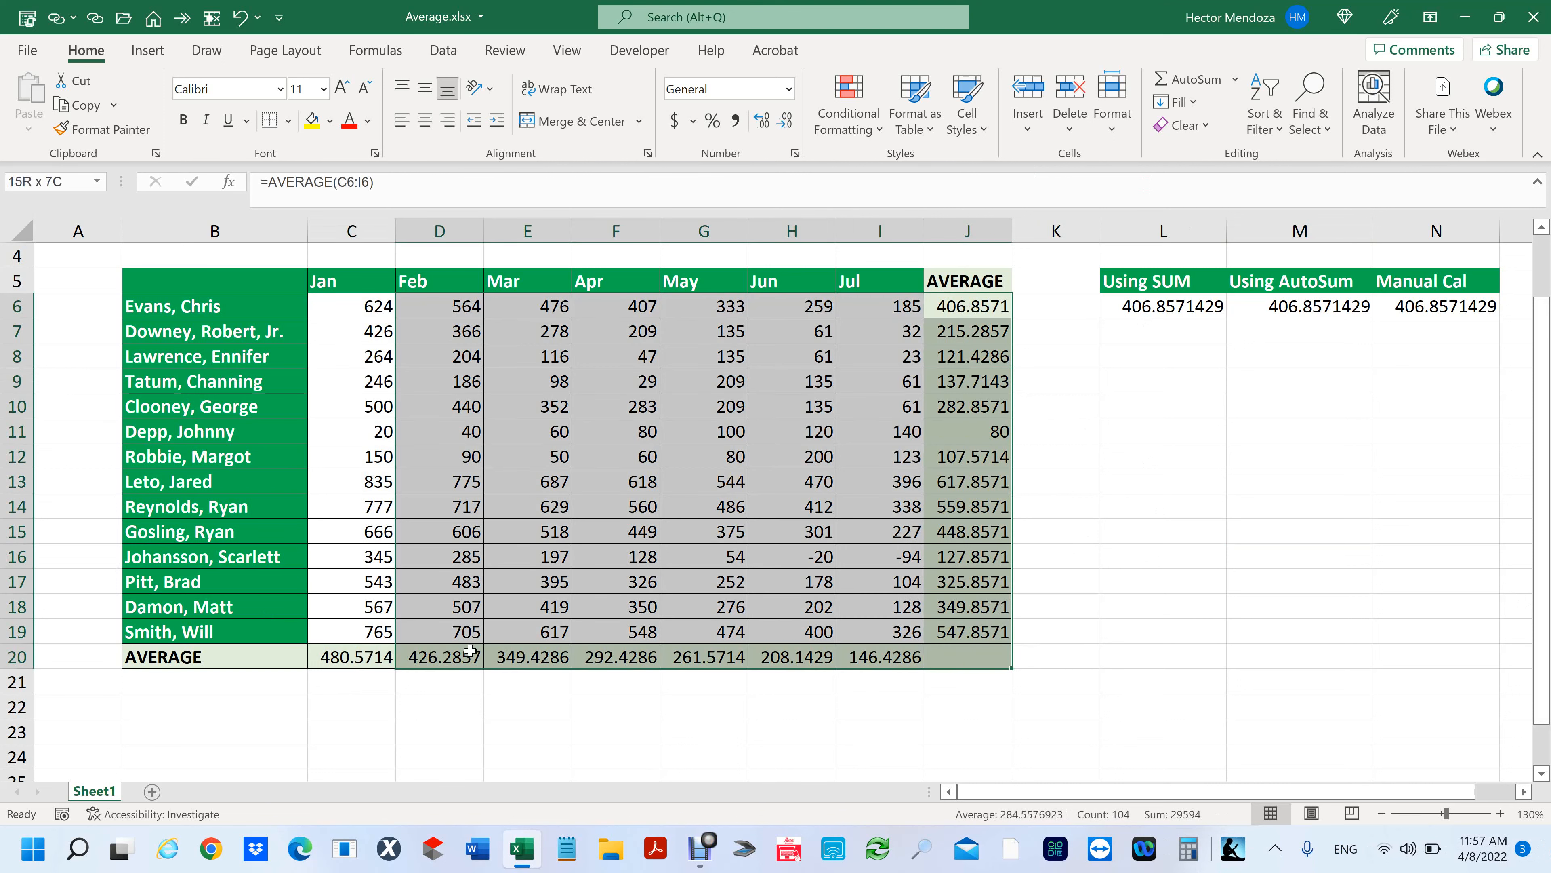
left_click(956, 336)
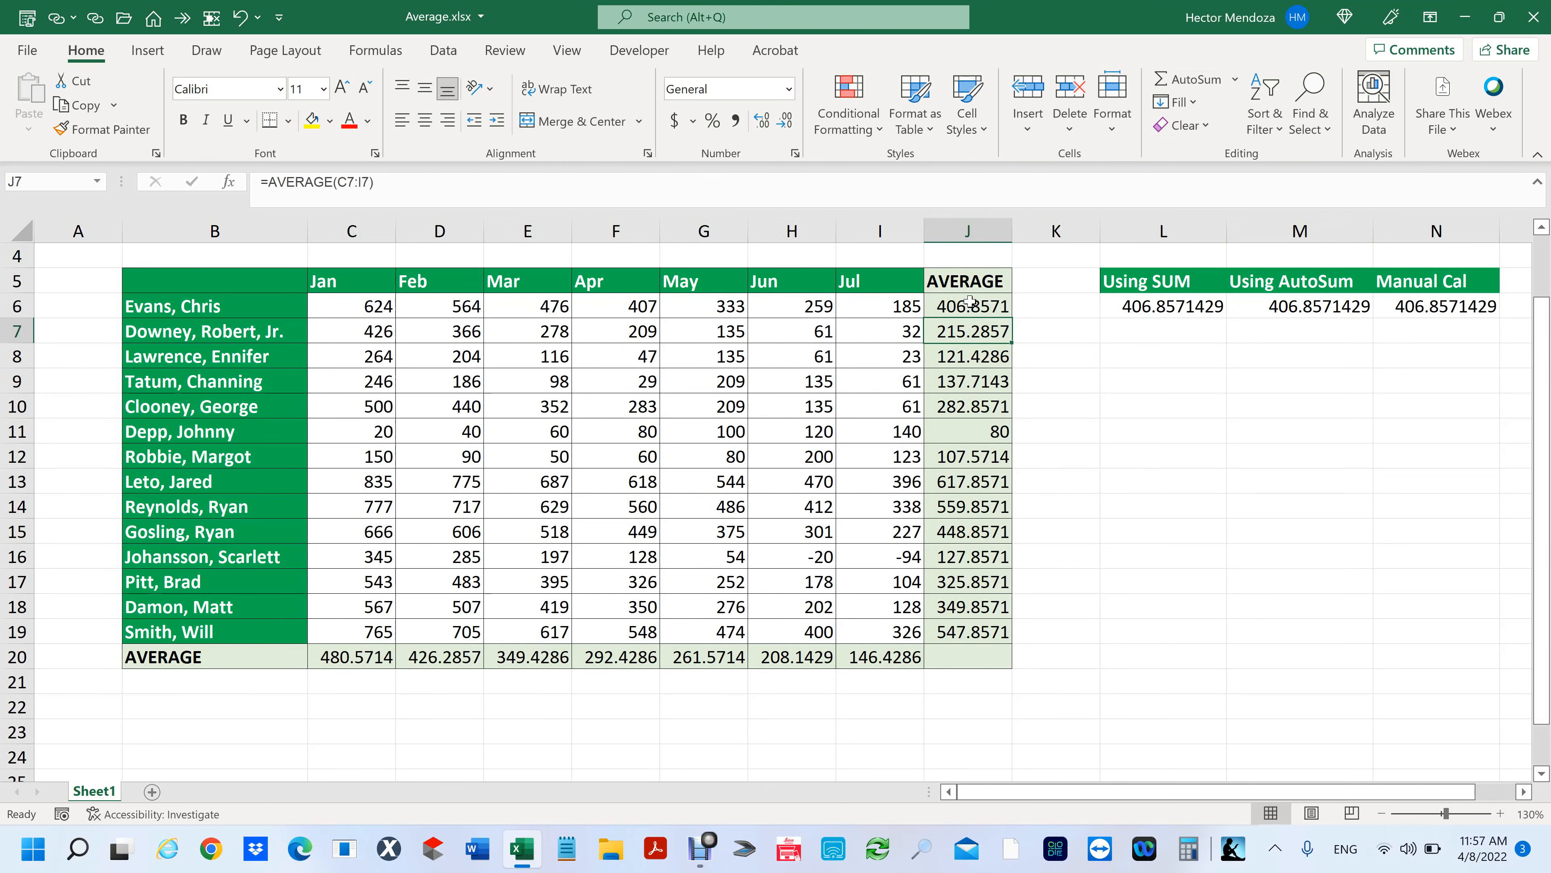
left_click_drag(966, 306, 988, 631)
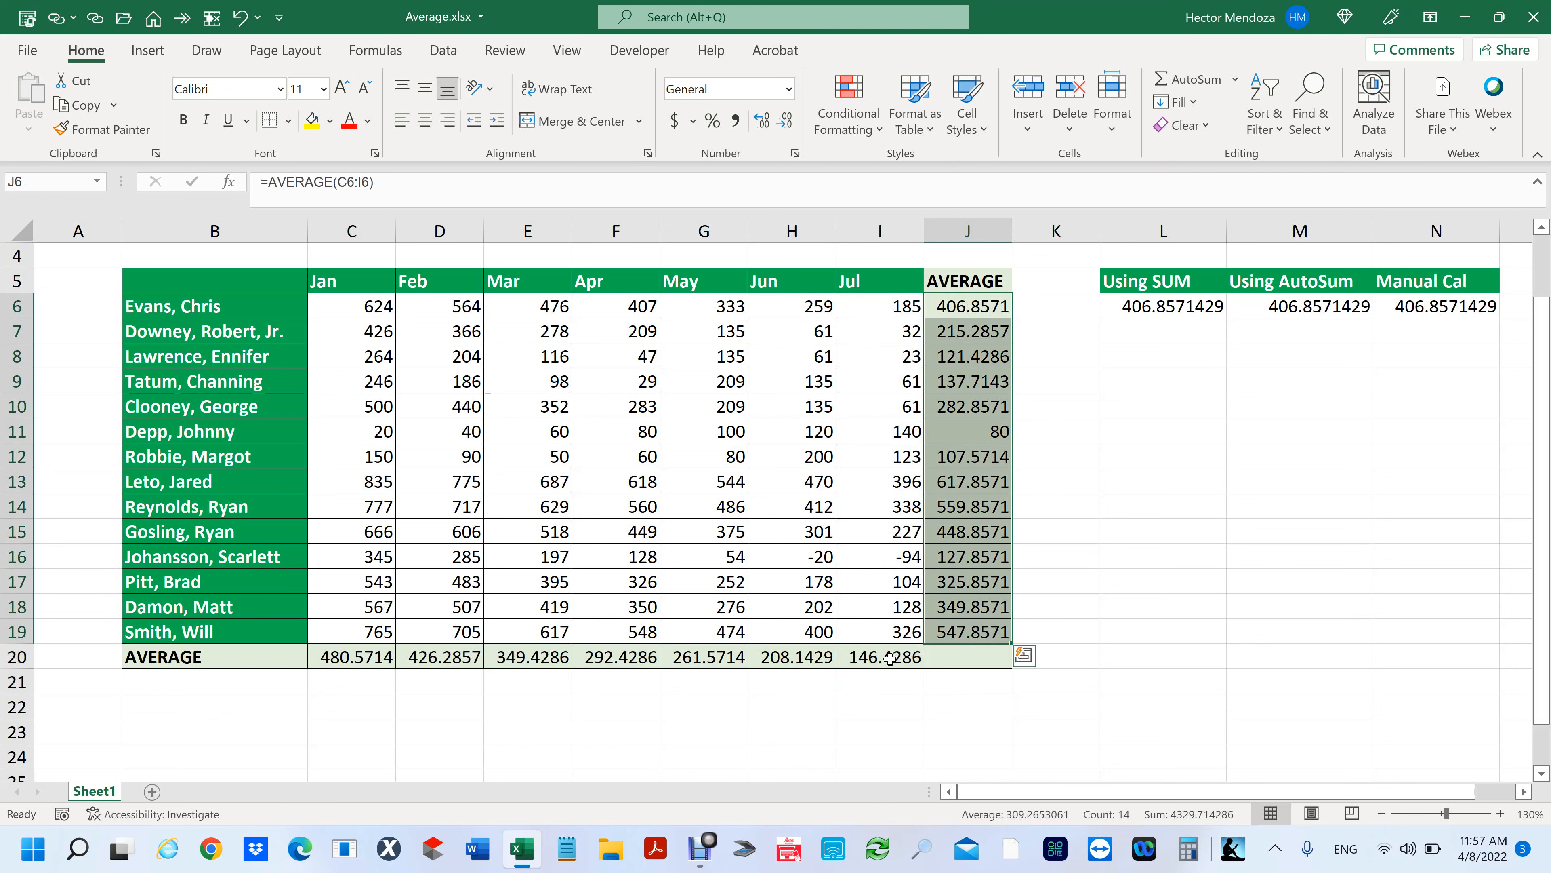
left_click_drag(892, 657, 366, 658)
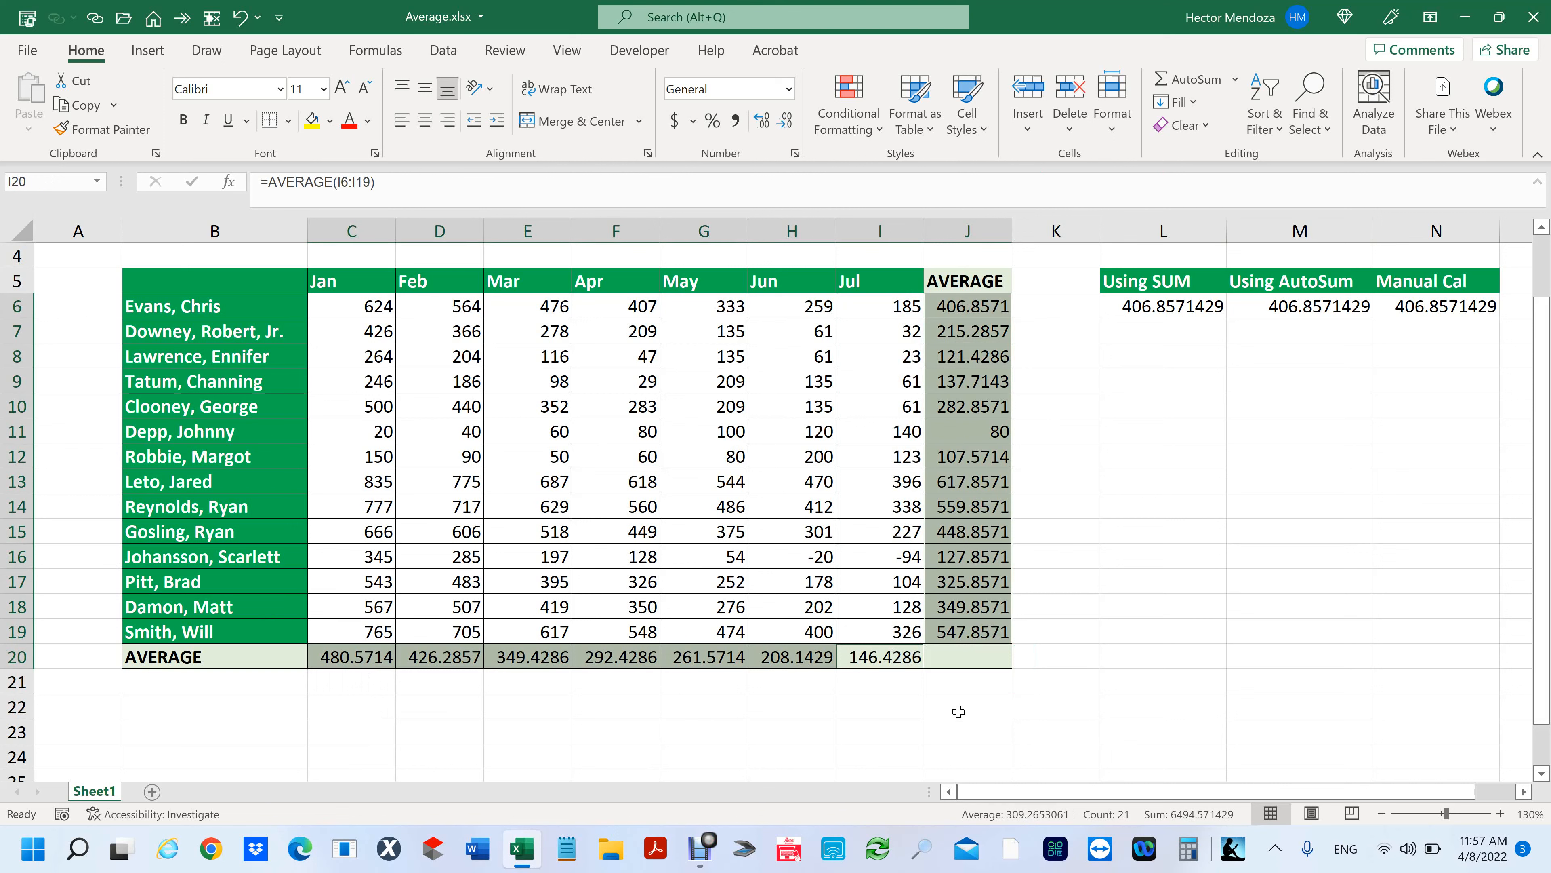
key("ctrl+1")
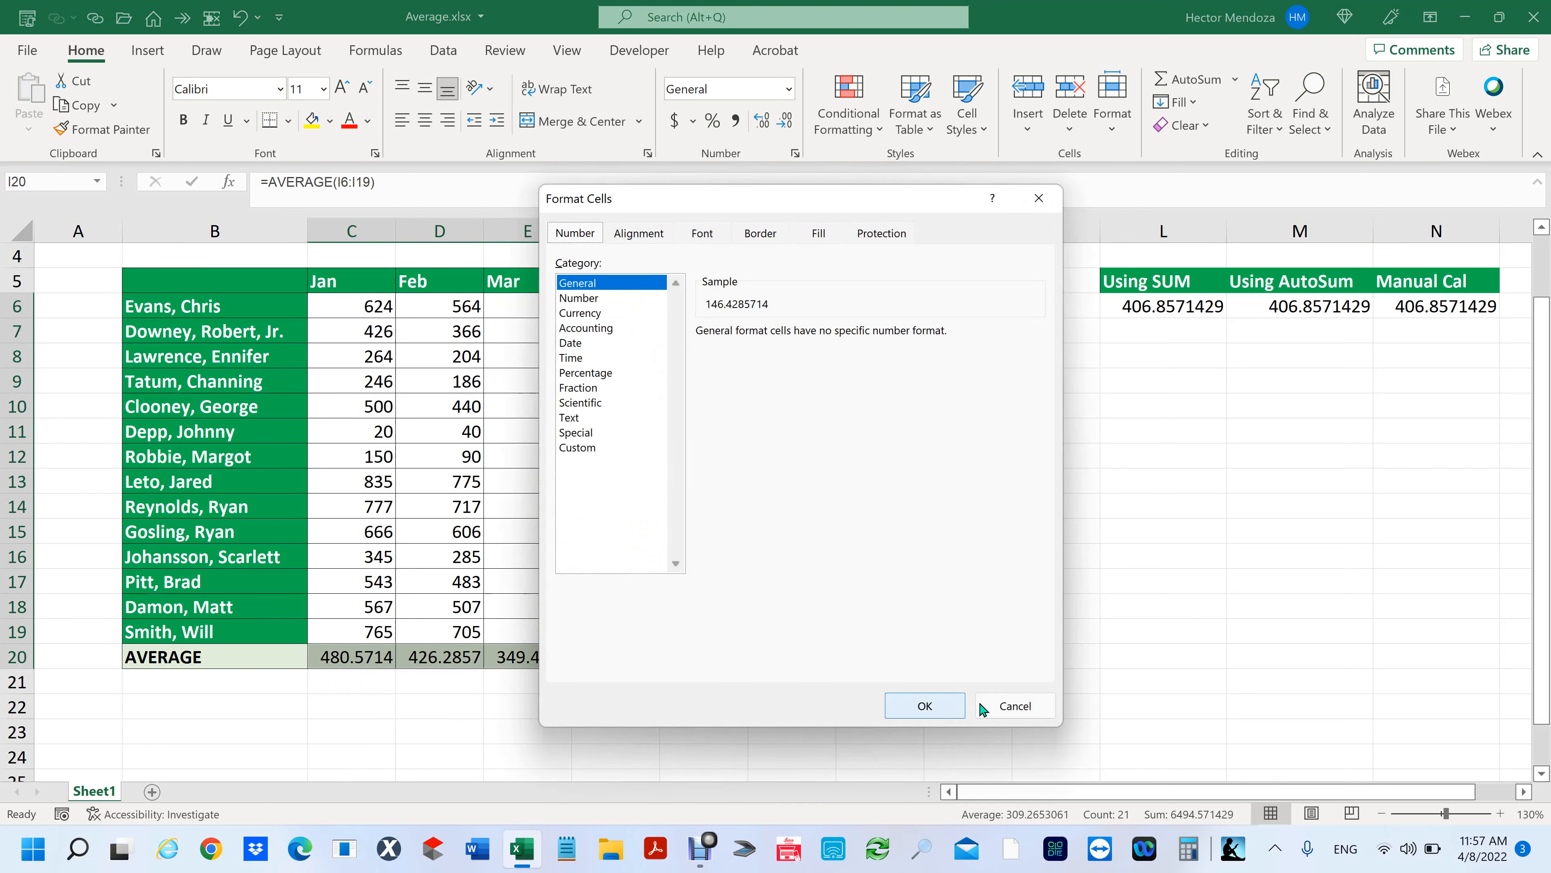
left_click(586, 304)
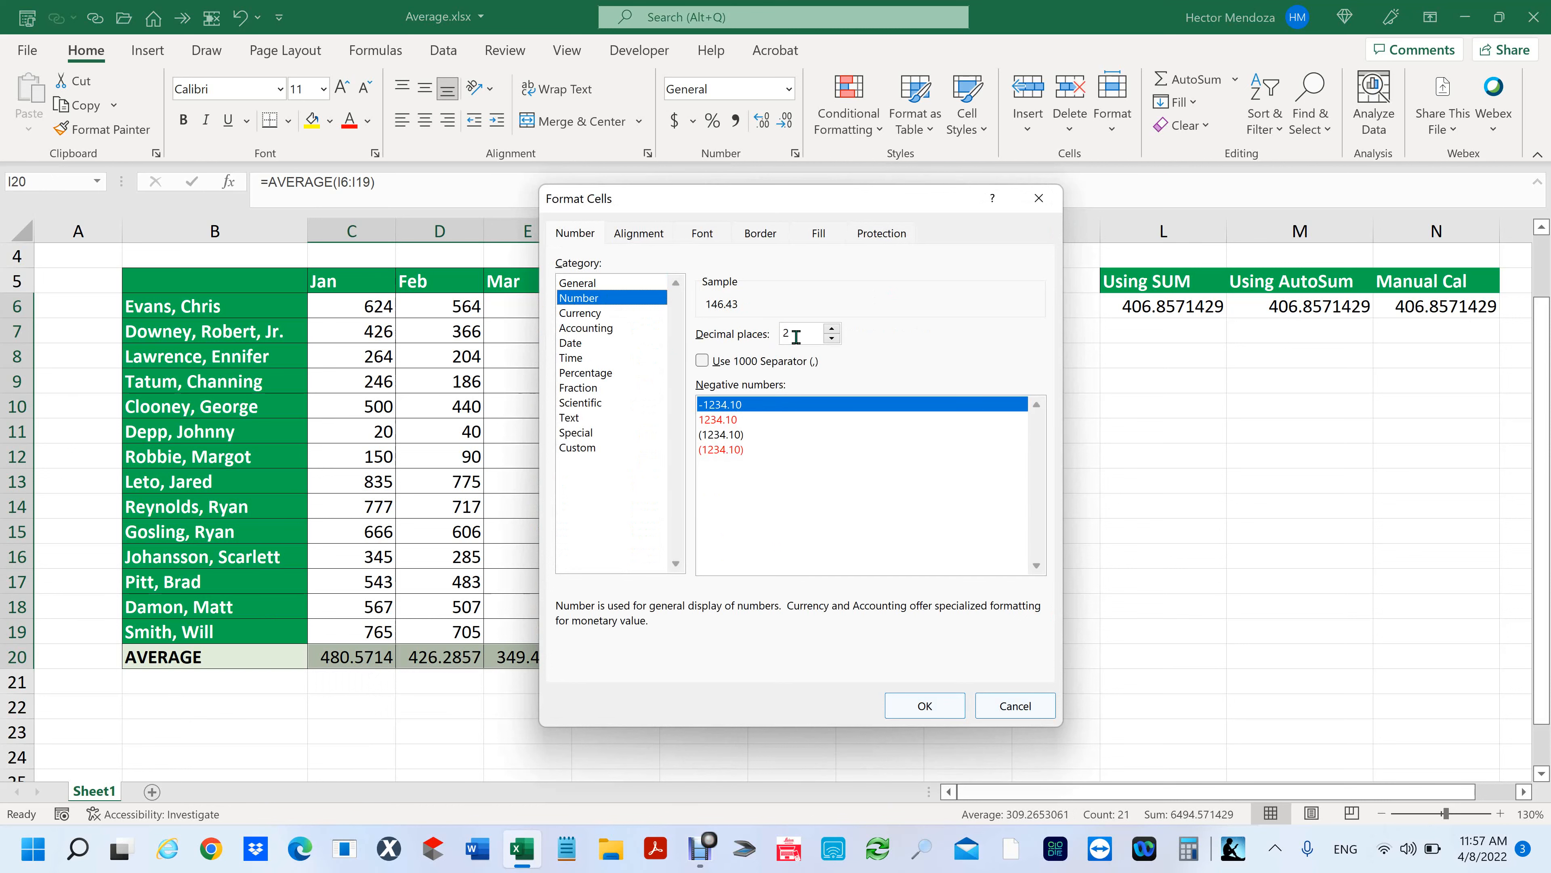
left_click(925, 706)
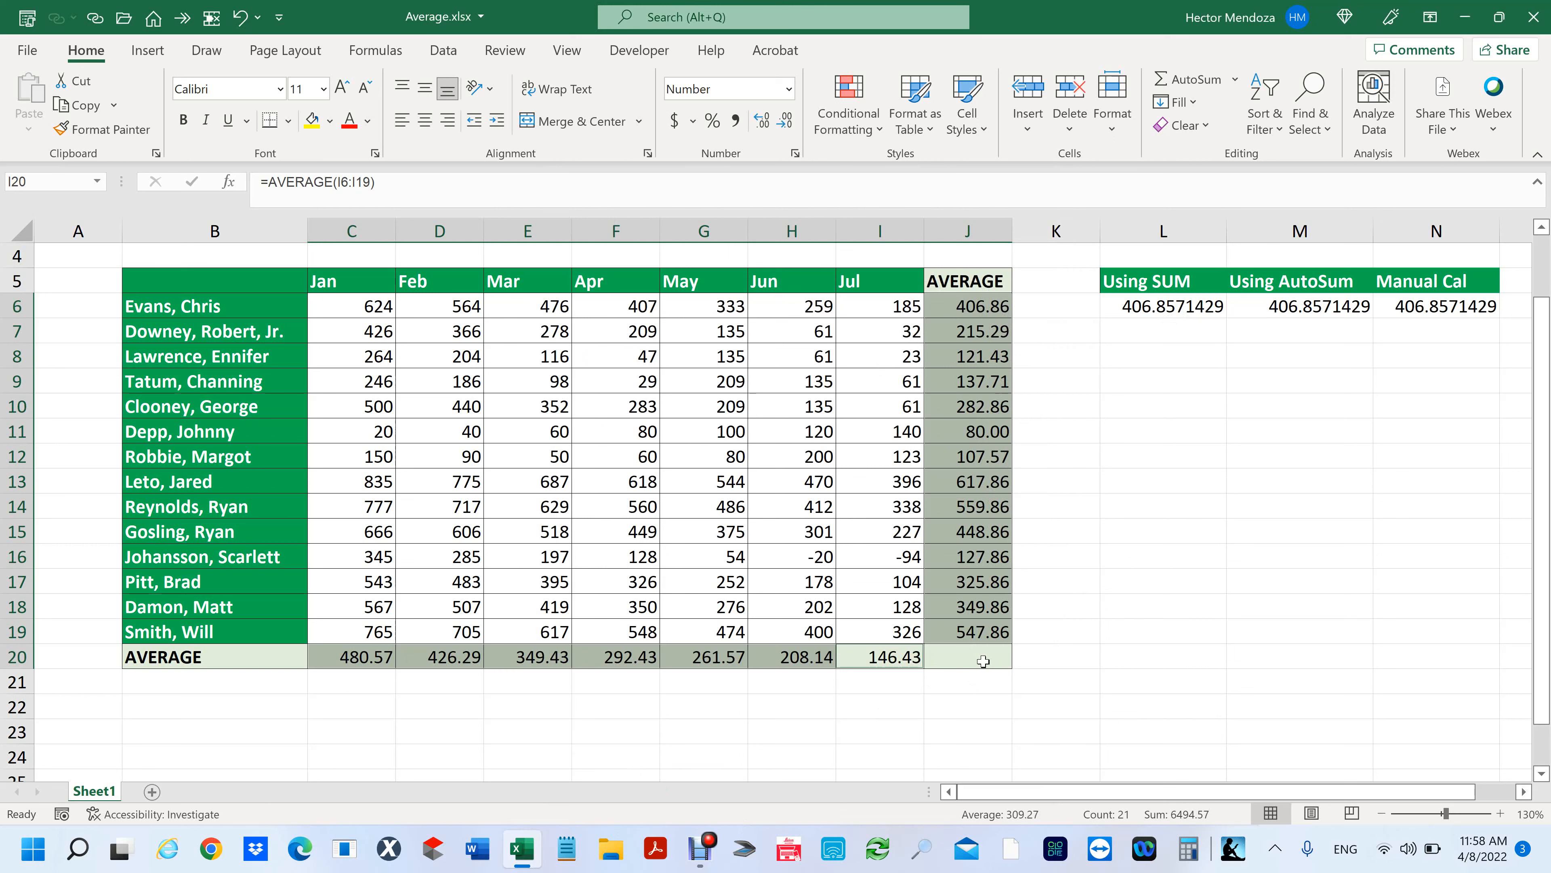
Step: Reduce the number format of the selected averages to 0 decimal places
key("ctrl+1")
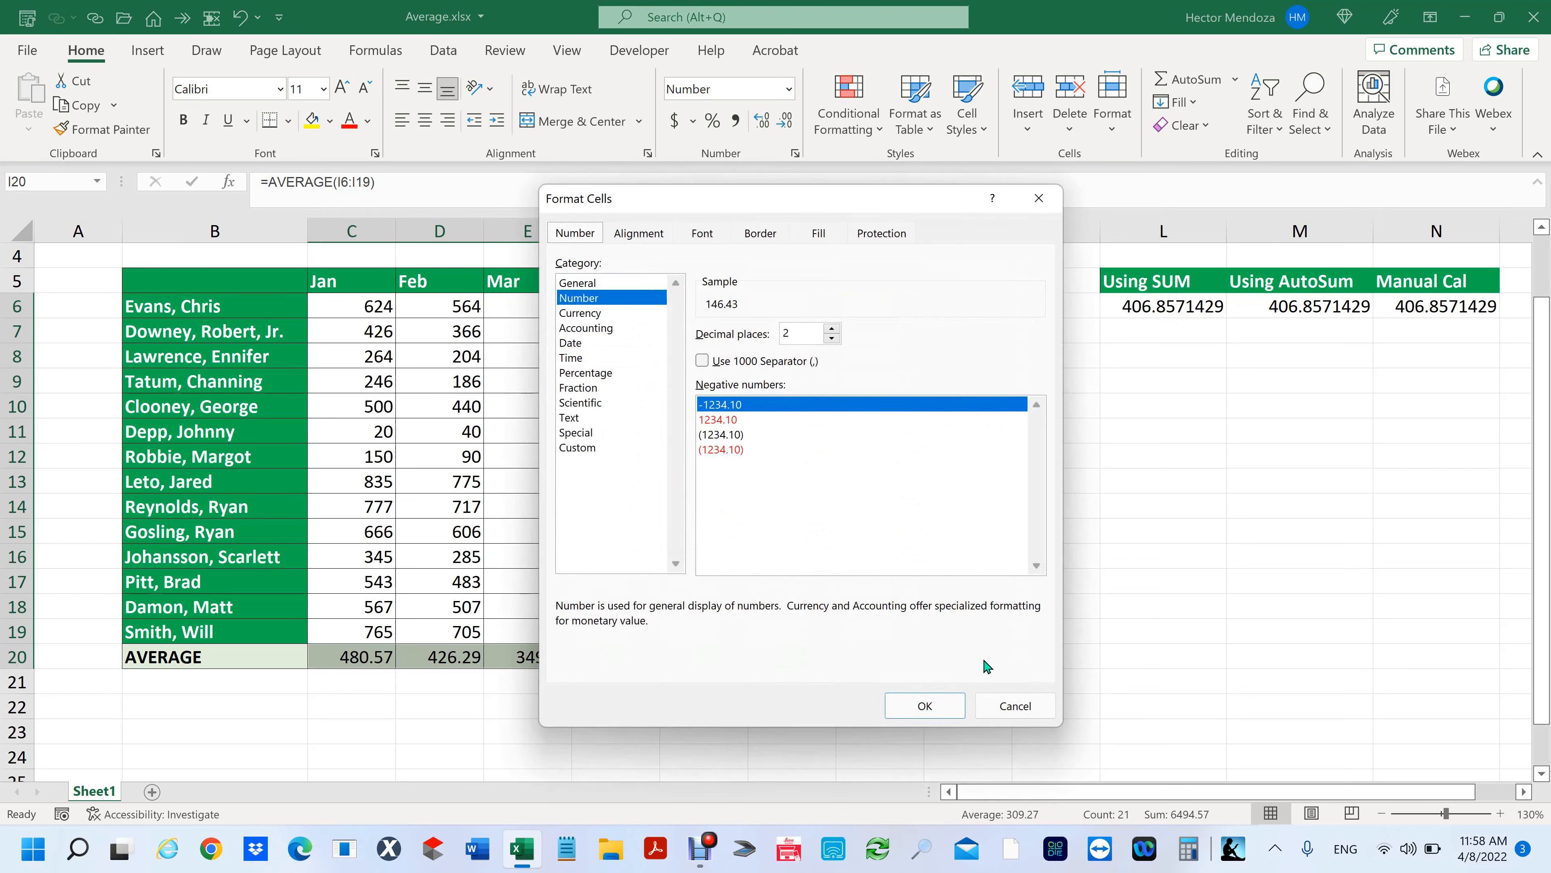
left_click(832, 339)
left_click(831, 339)
left_click(924, 706)
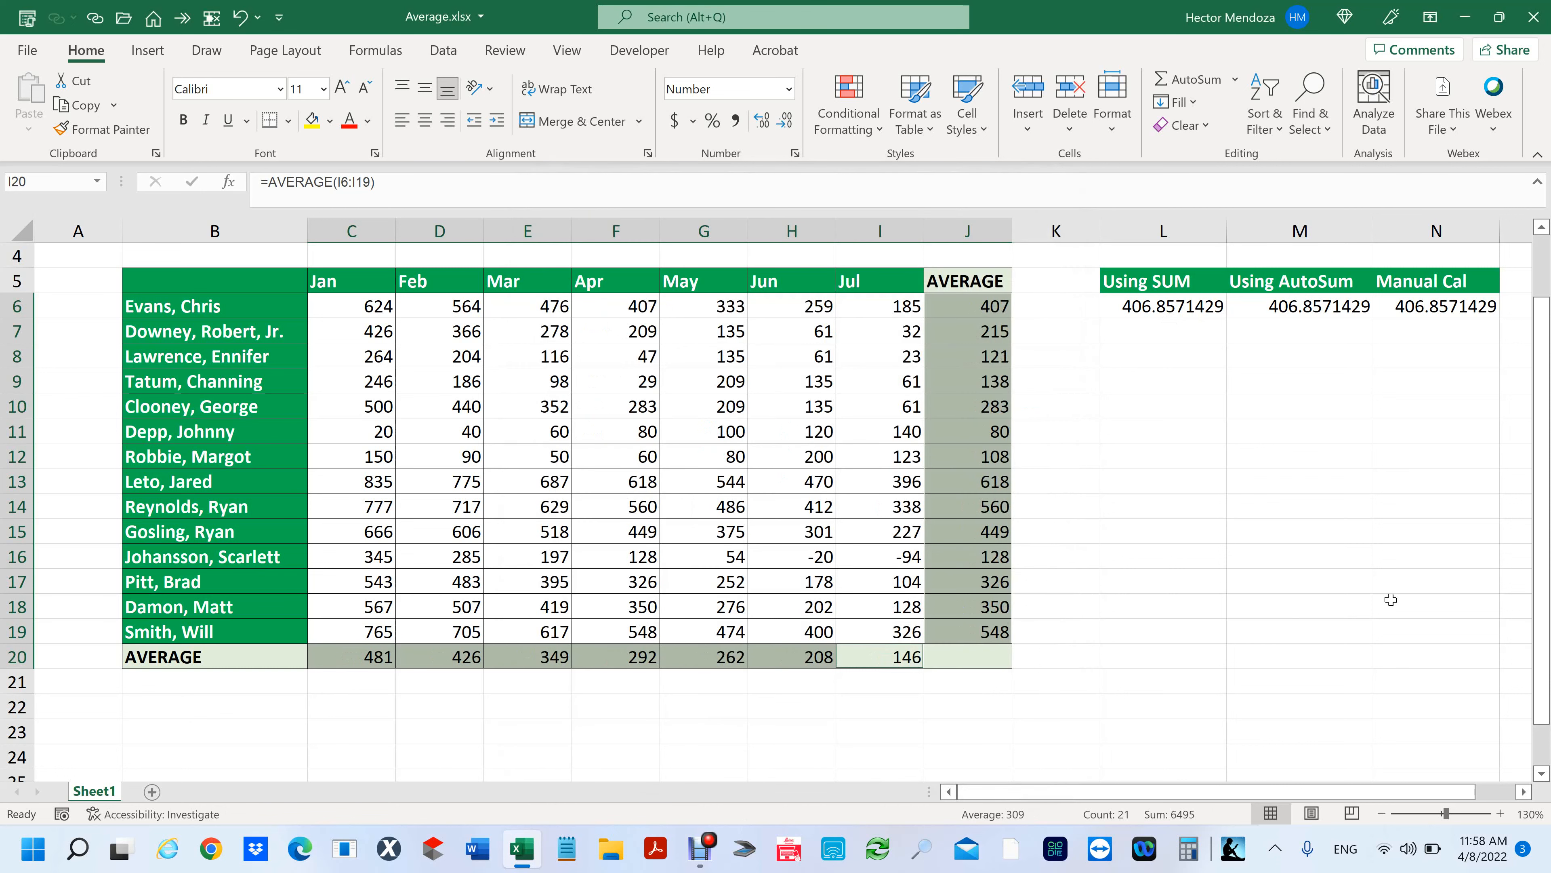
Step: Undo both number format changes on the averages and deselect the ranges
key("ctrl+z")
key("ctrl+z")
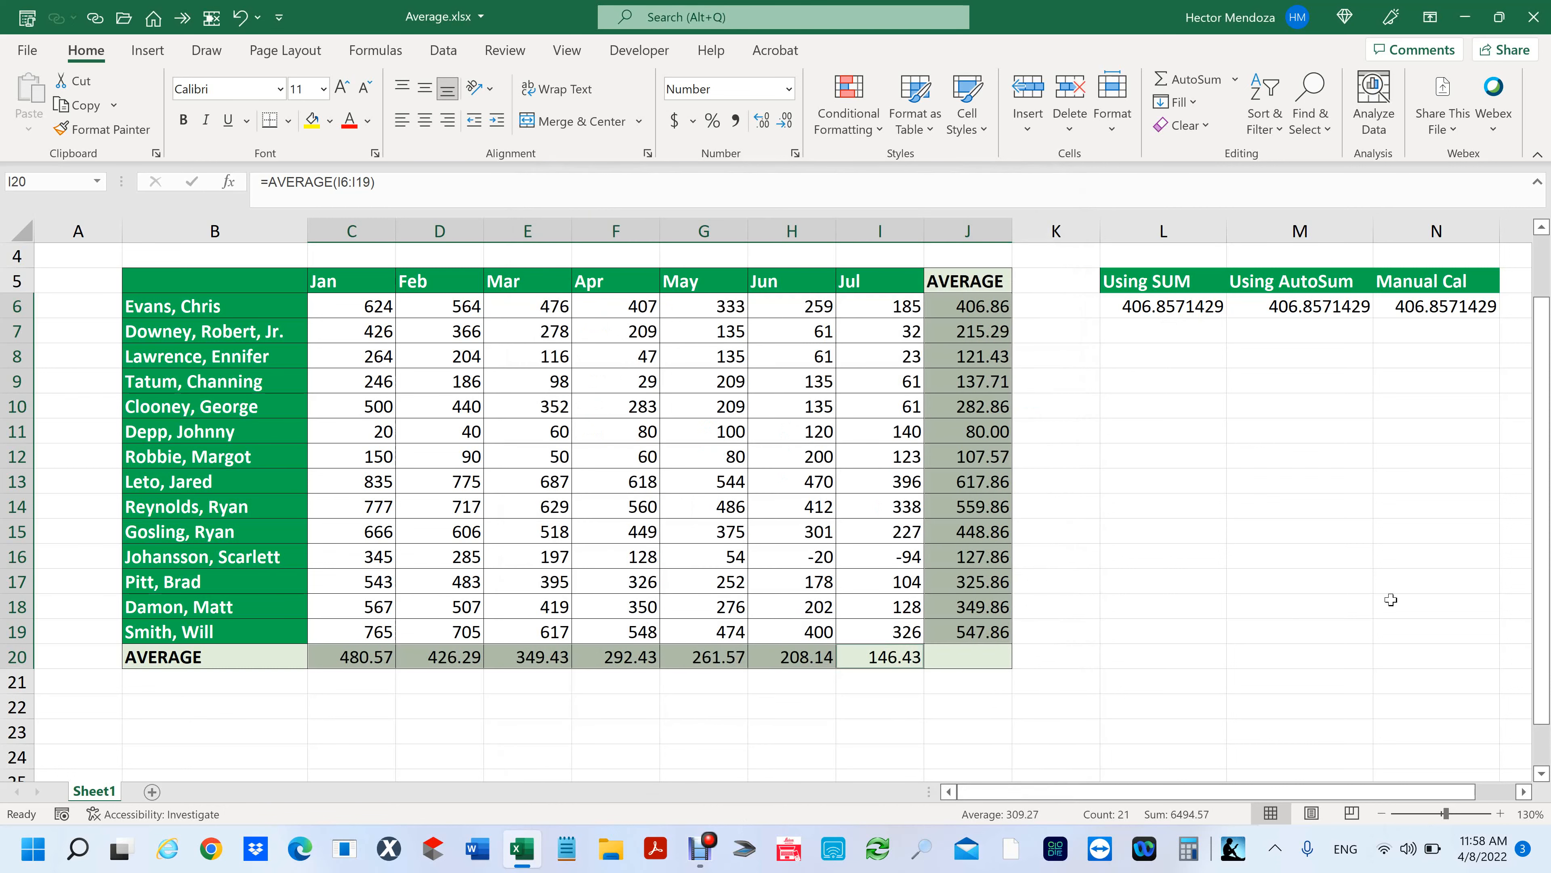
left_click(1162, 602)
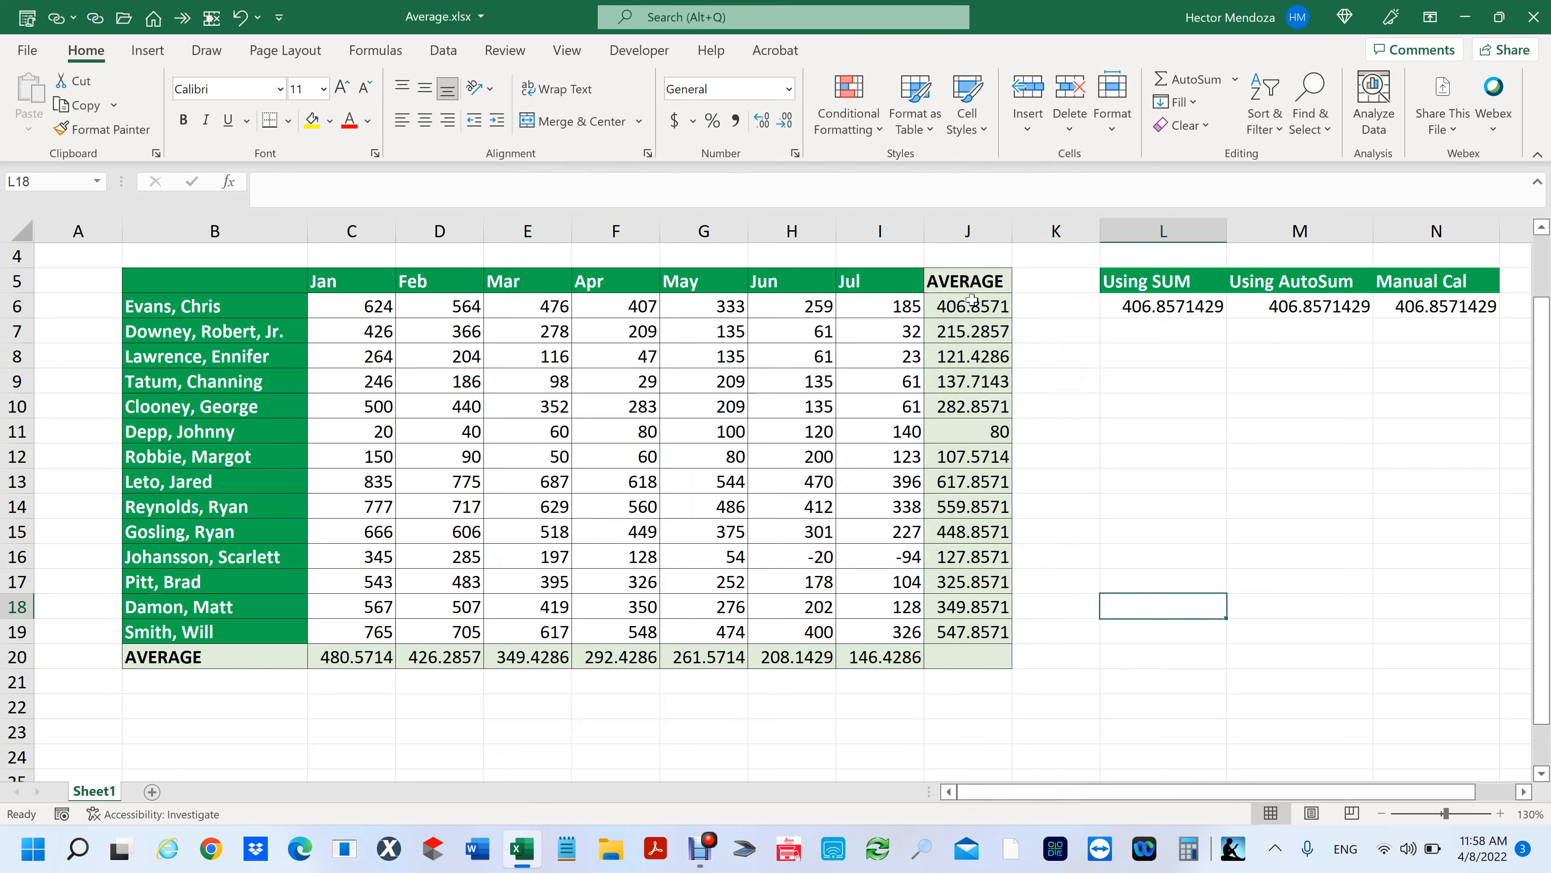
Step: Clear the average formulas from J6:J19 and from C20:I20
left_click_drag(970, 304, 966, 618)
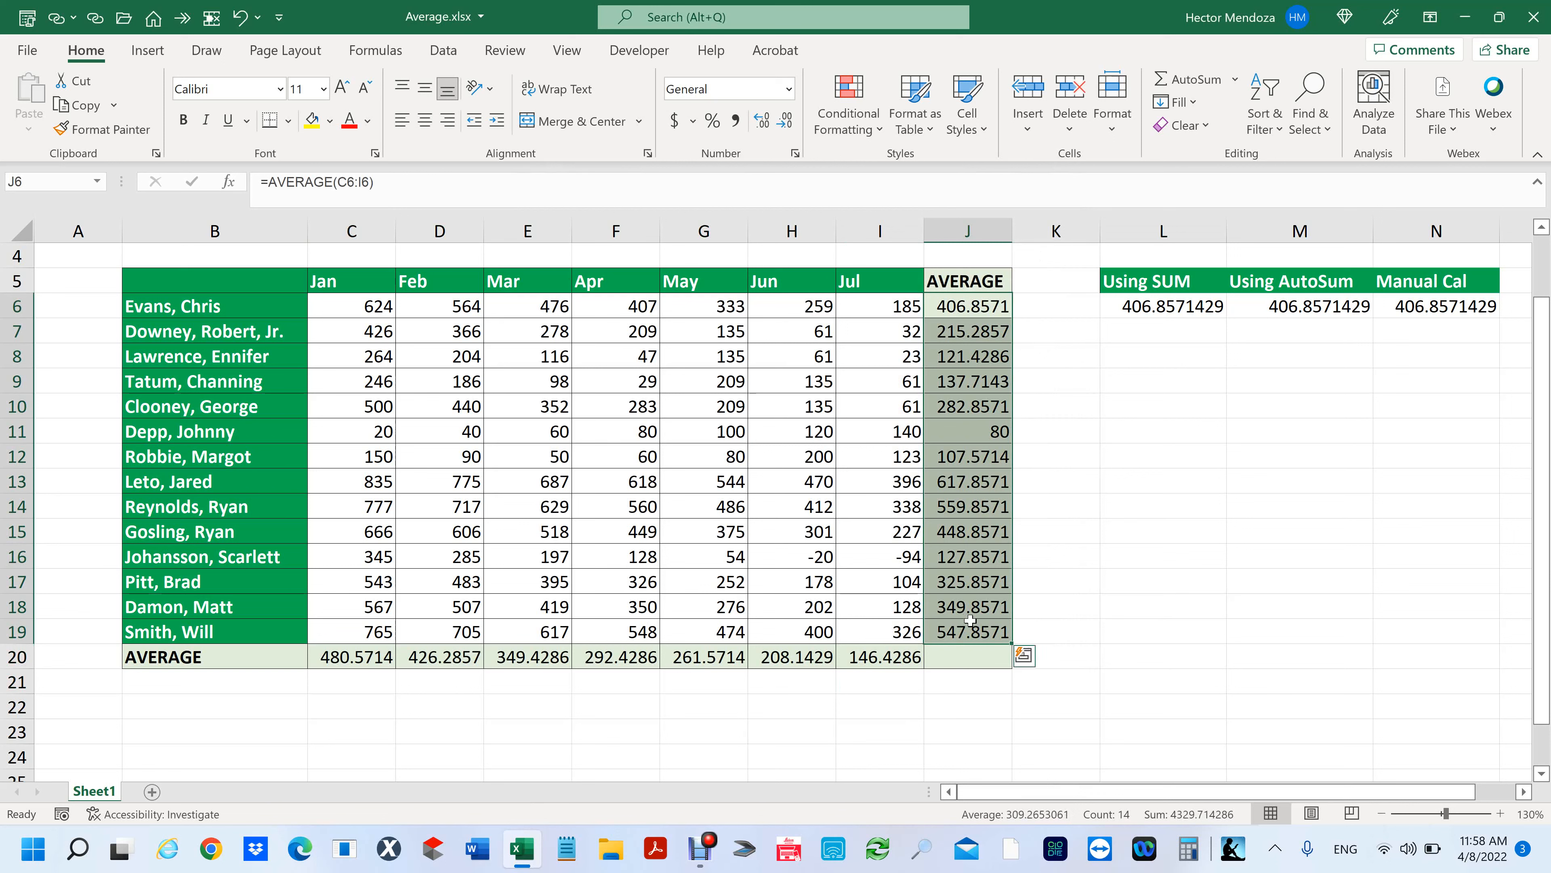
key("Delete")
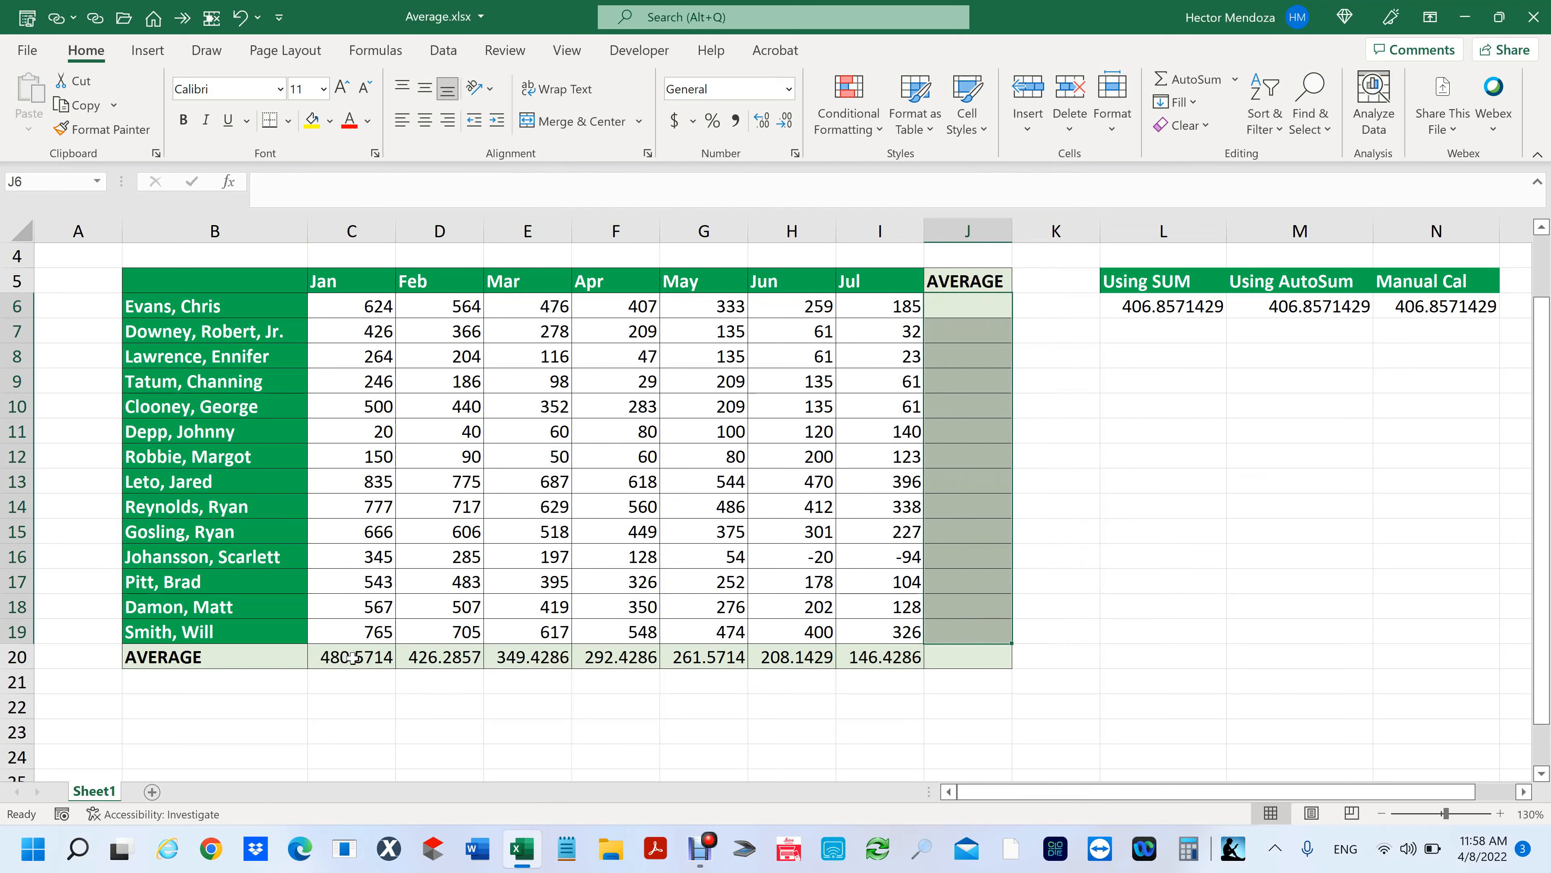
left_click_drag(351, 660, 892, 669)
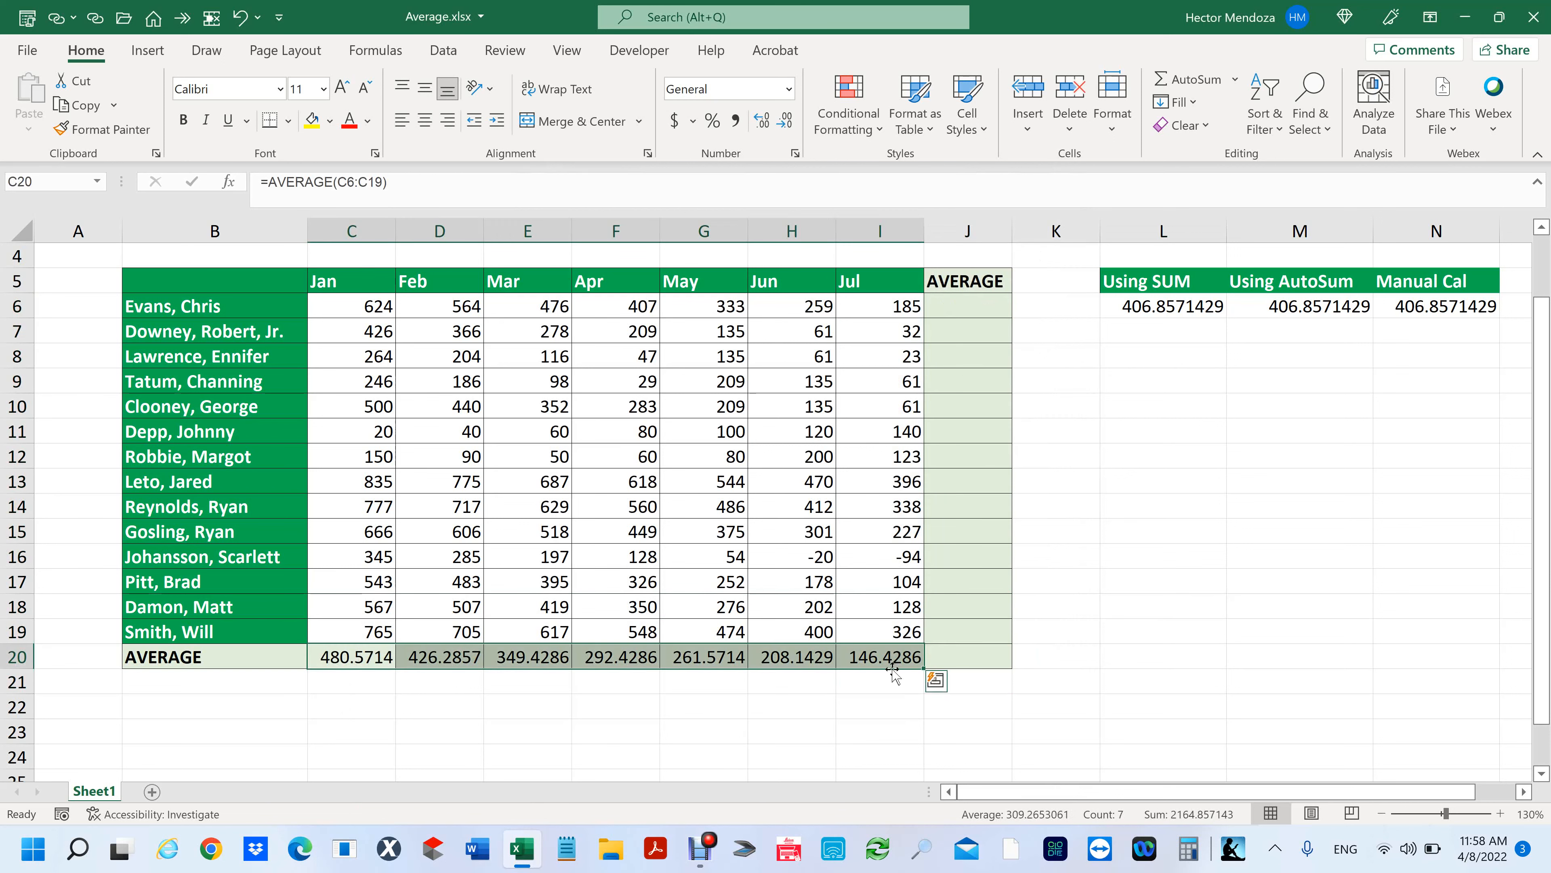
key("Delete")
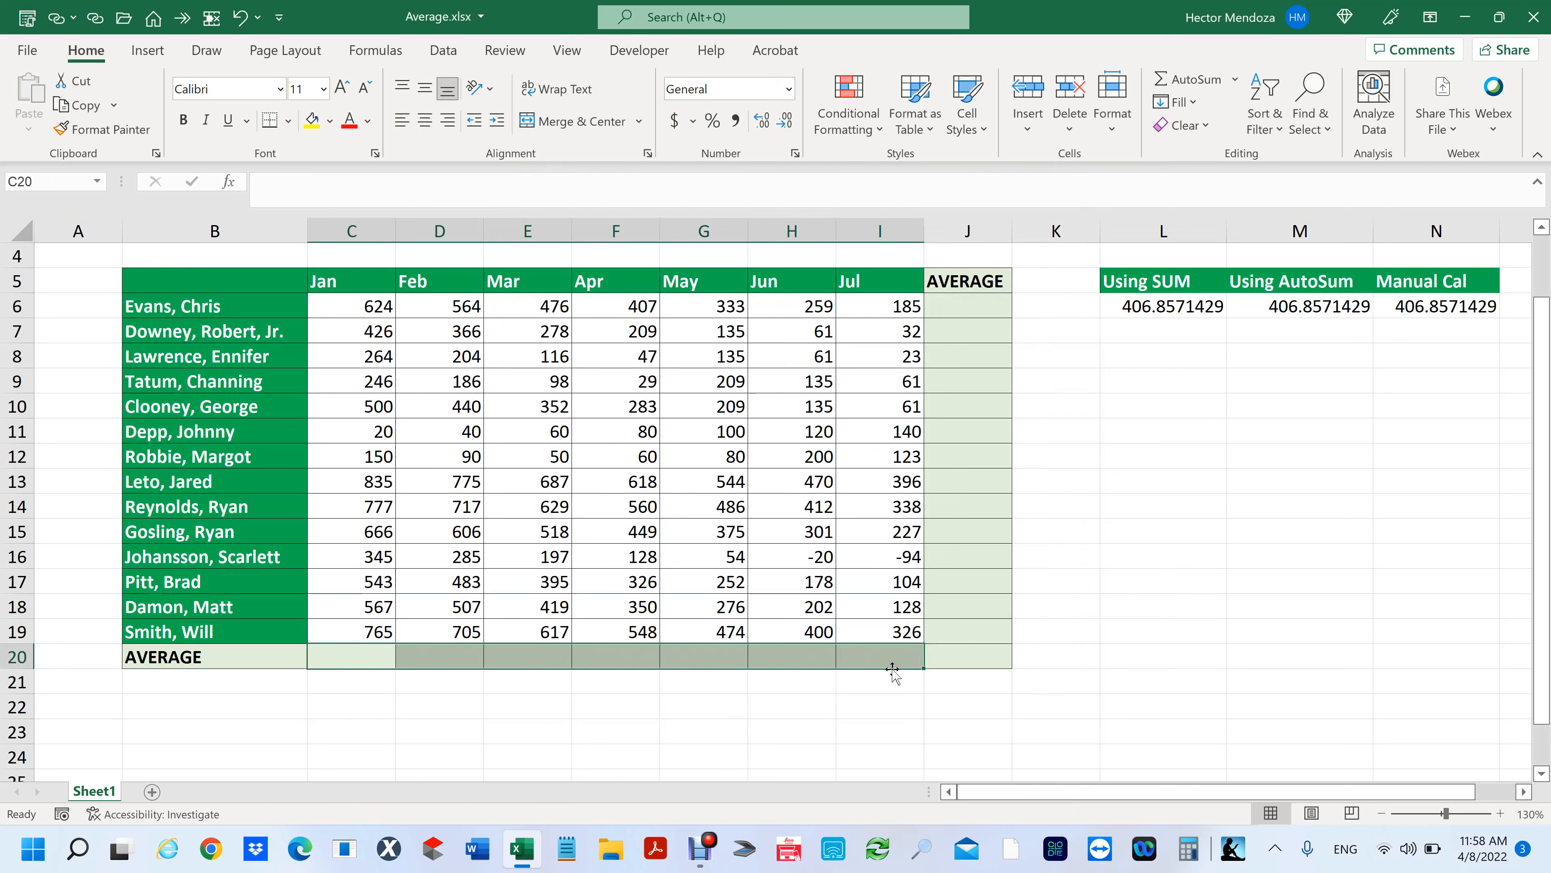
left_click(1113, 640)
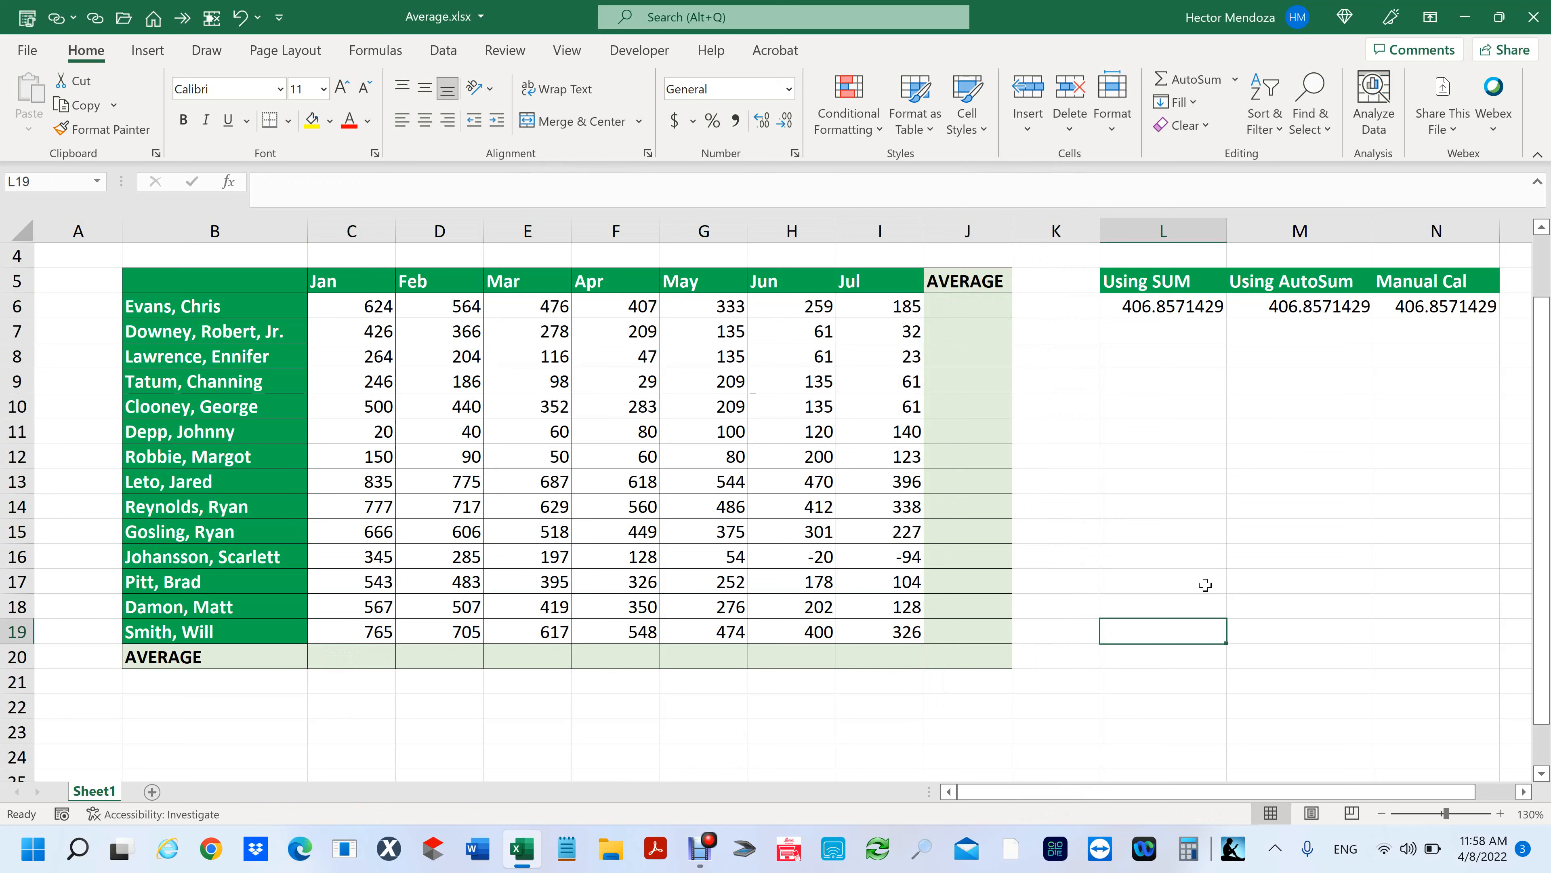
Step: Enter =AVERAGE(C6:I6) in J6 to average the first row's Jan to Jul values
left_click(957, 299)
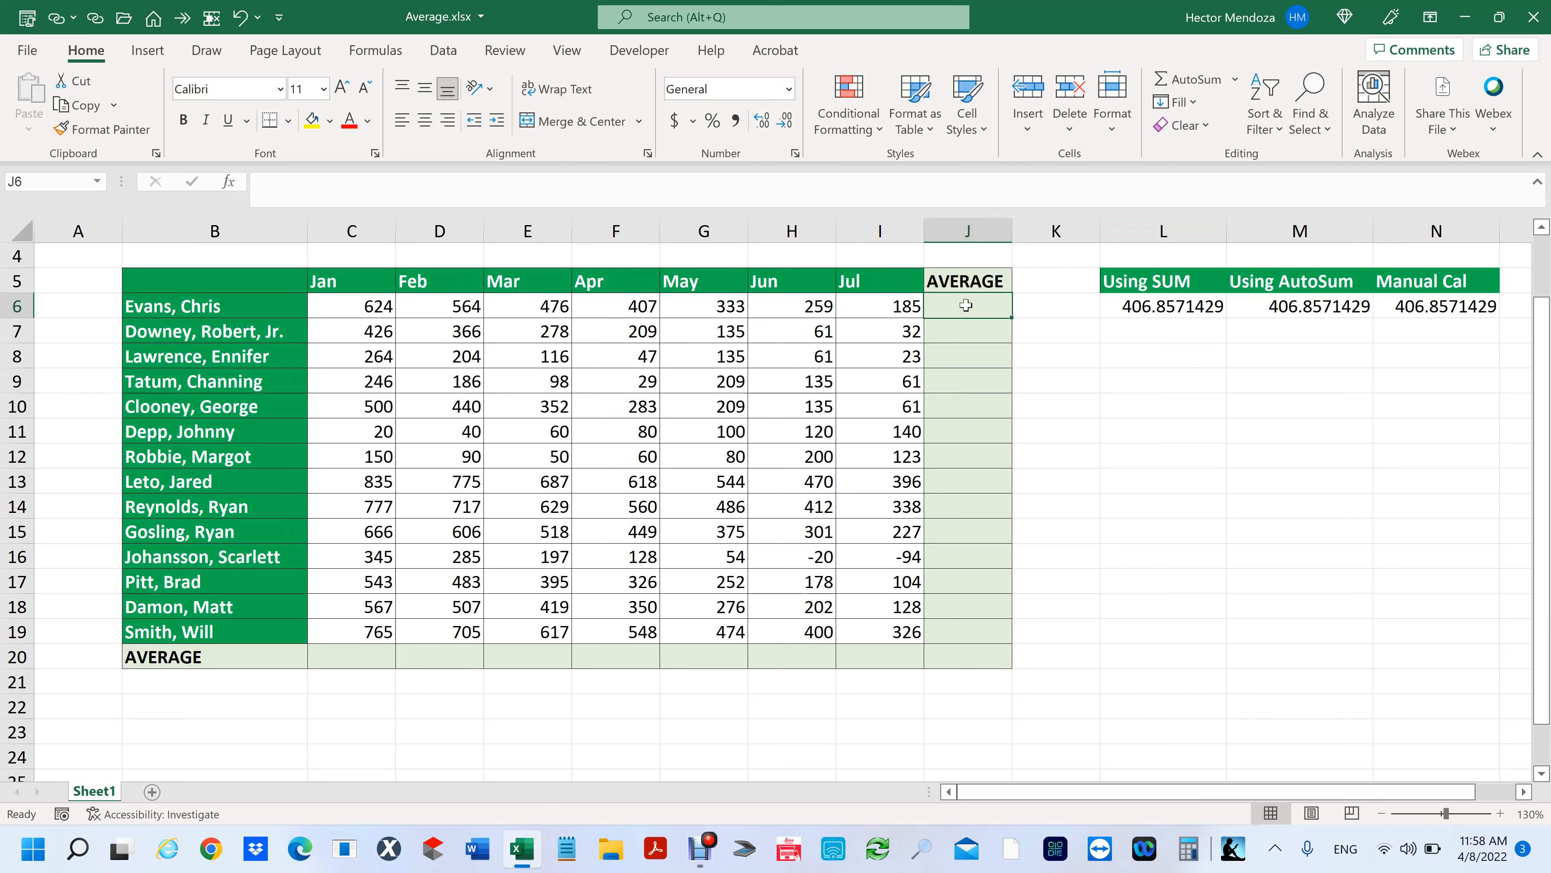
type("-")
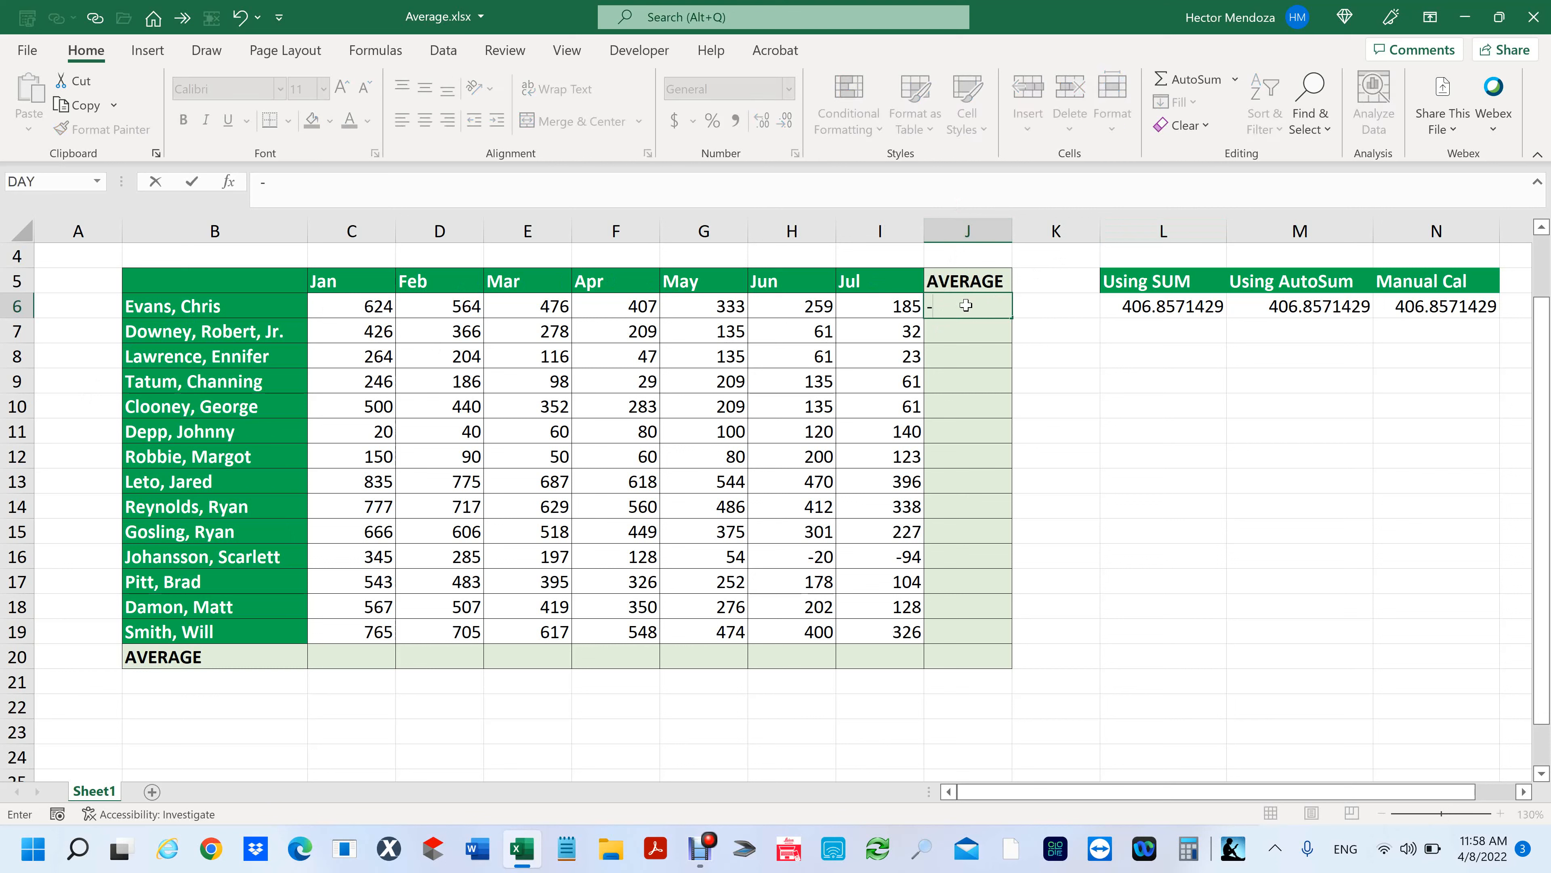
key("BackSpace")
type("=ave")
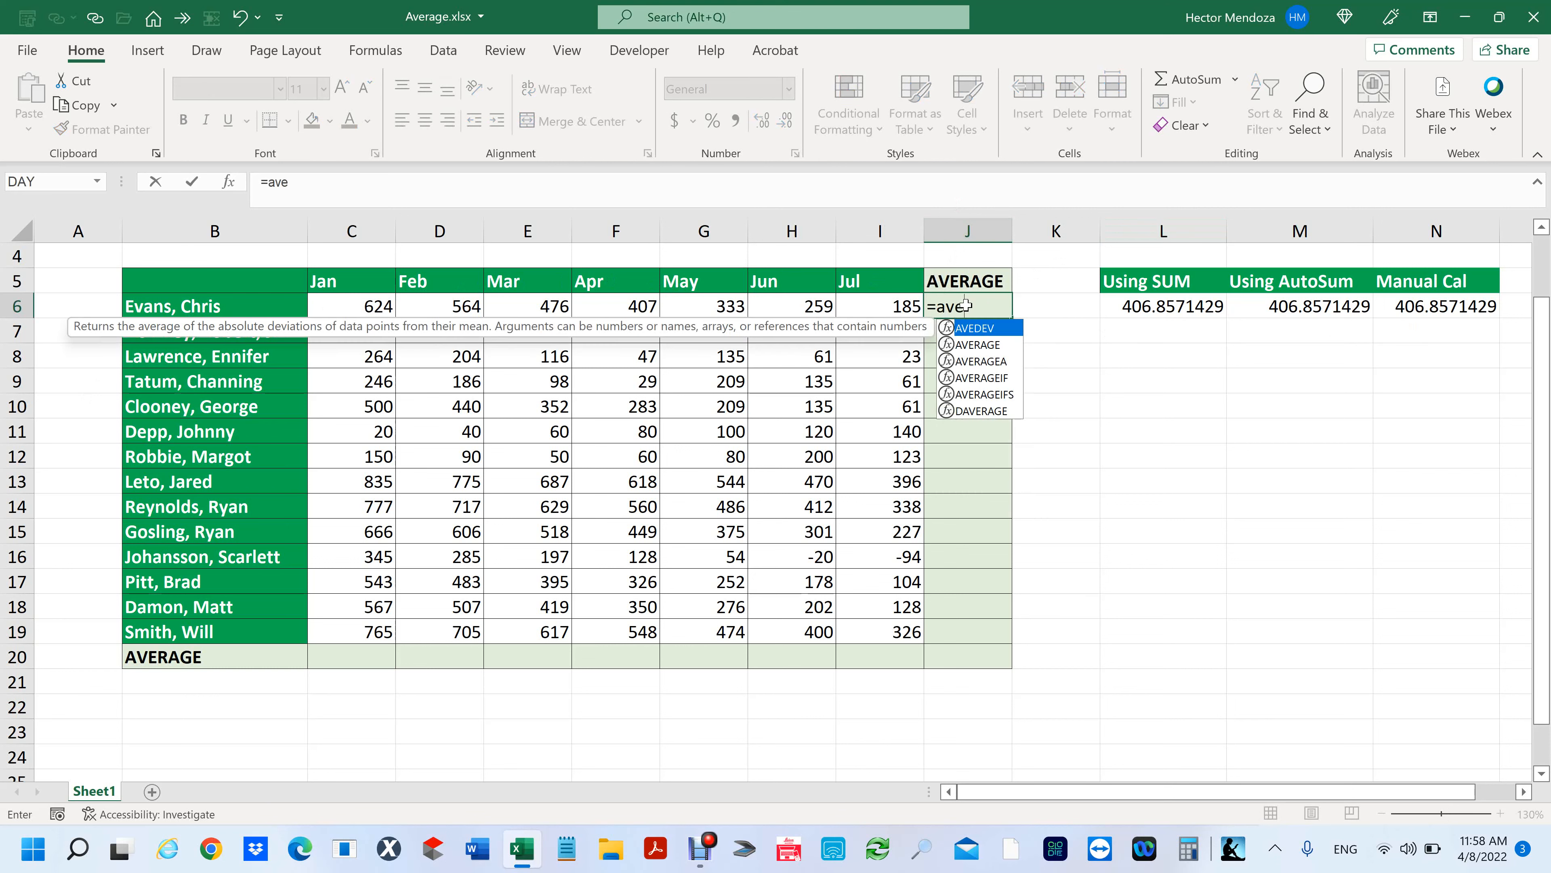
type("ra")
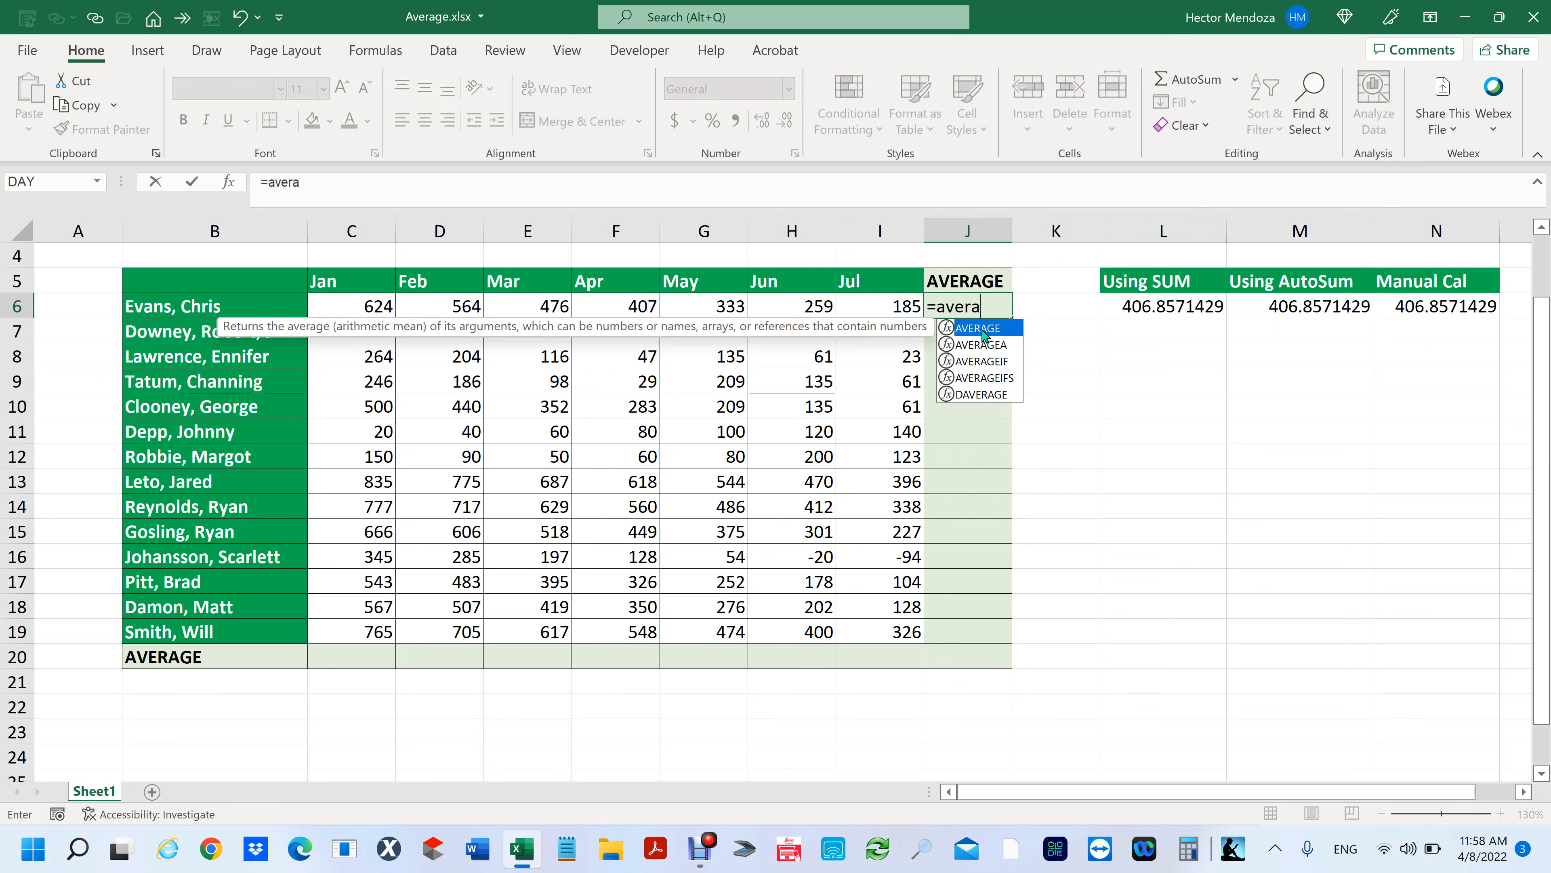
double_click(982, 331)
double_click(981, 330)
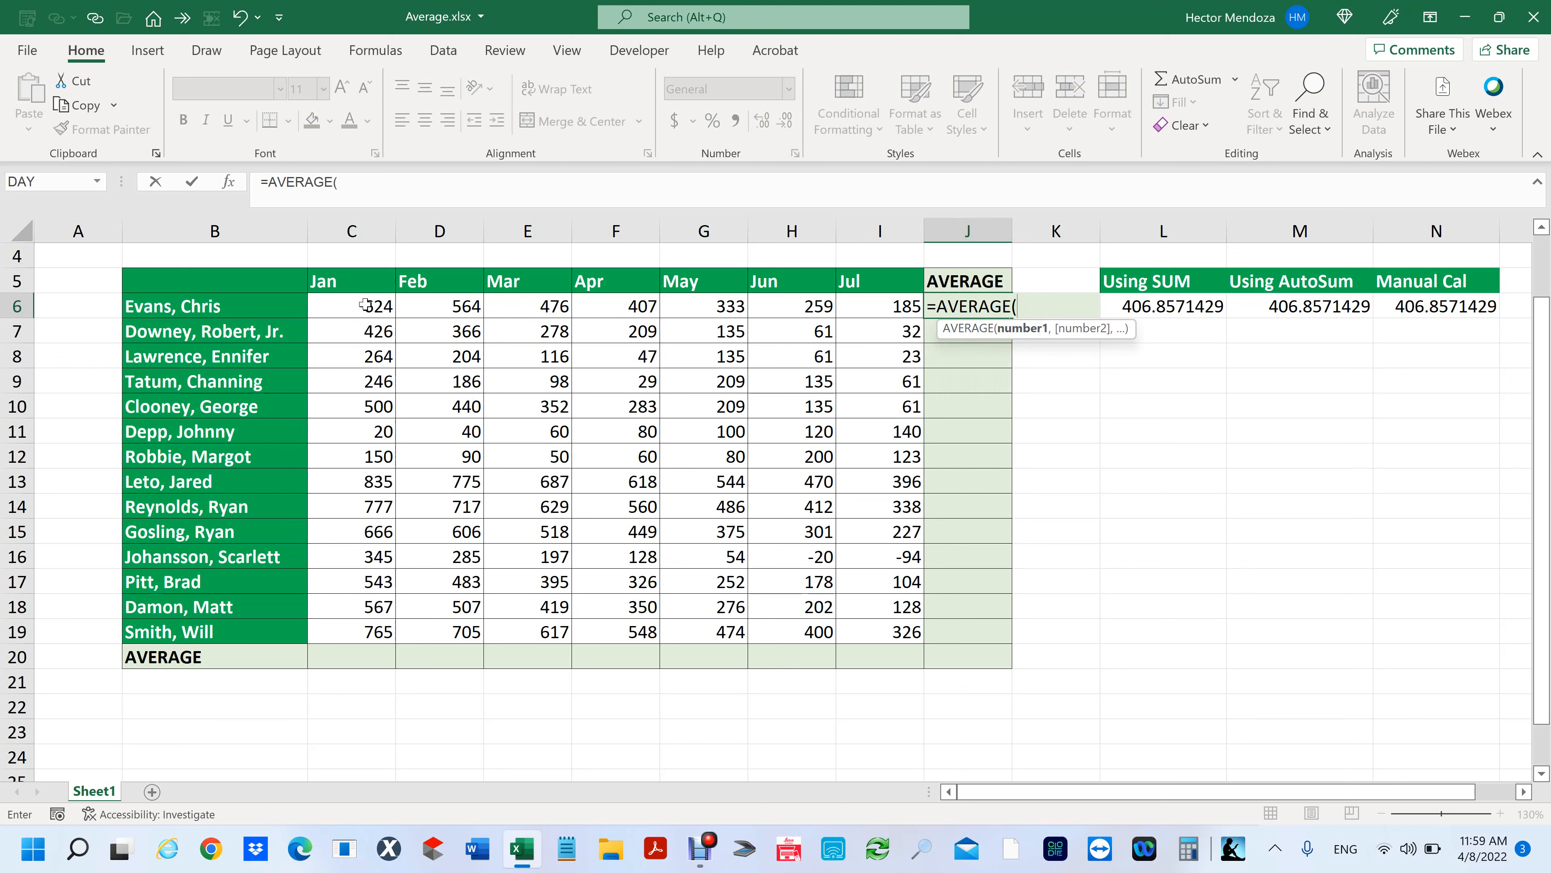
left_click_drag(365, 305, 905, 301)
key("Return")
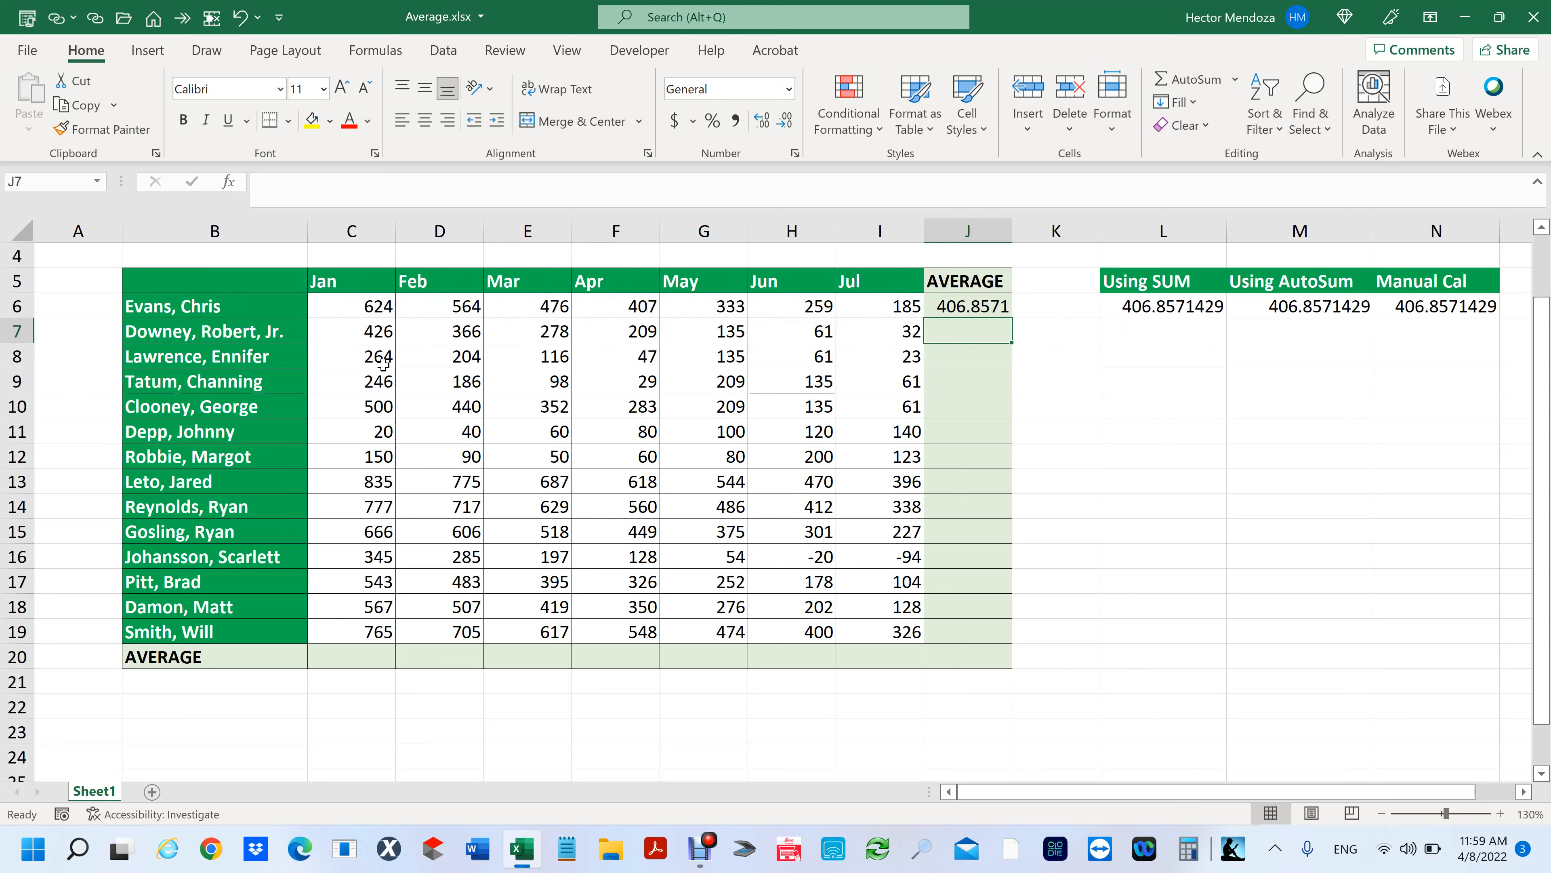
Step: Fill the average formula from J6 down through J19
left_click(967, 304)
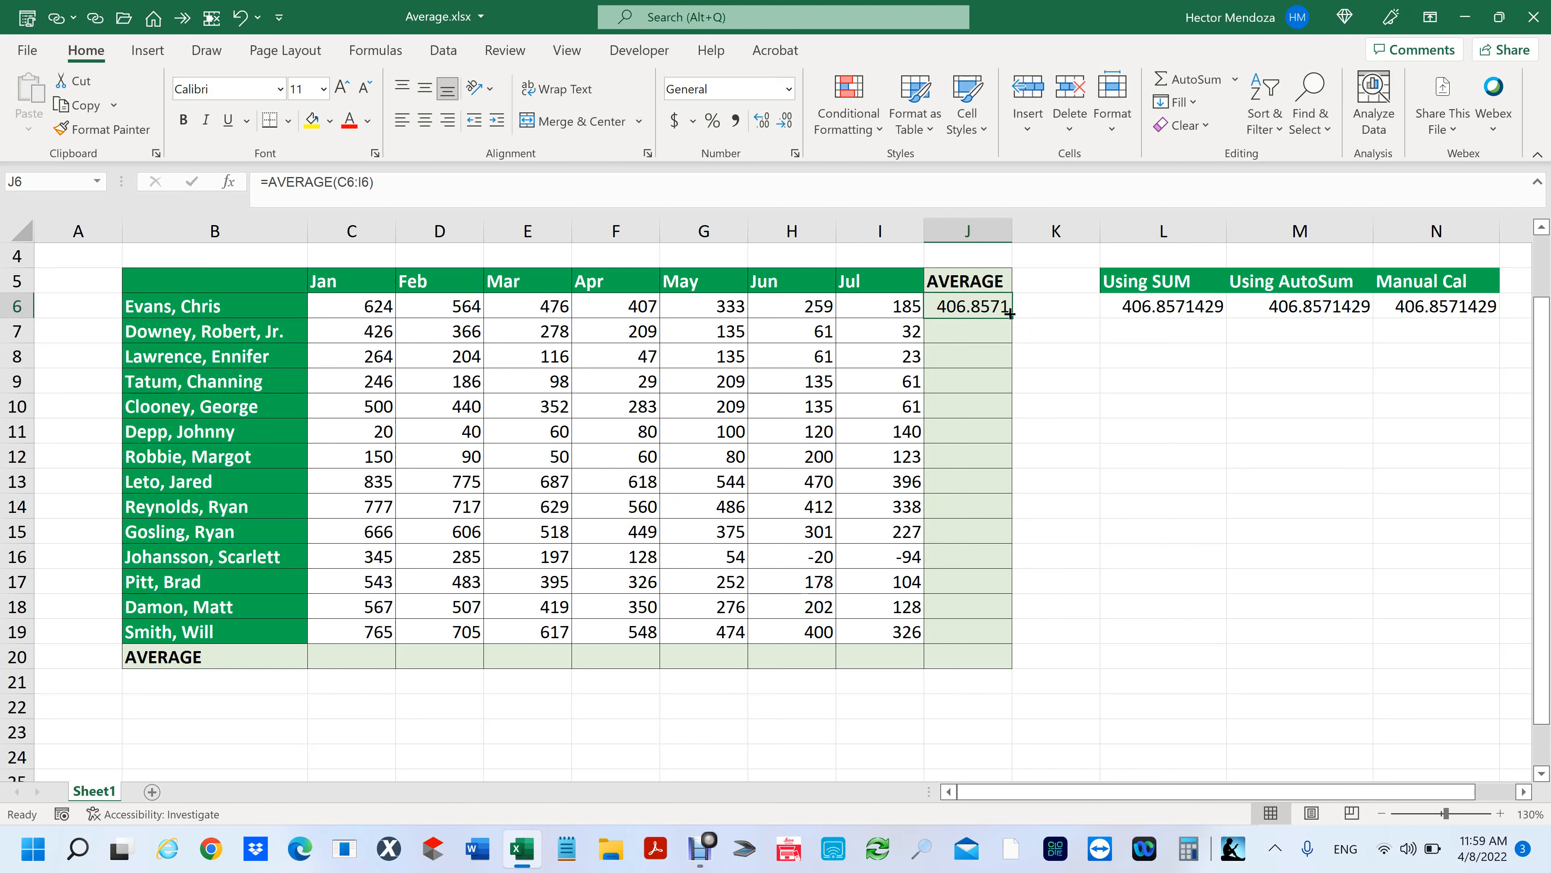
left_click_drag(1009, 313, 1003, 637)
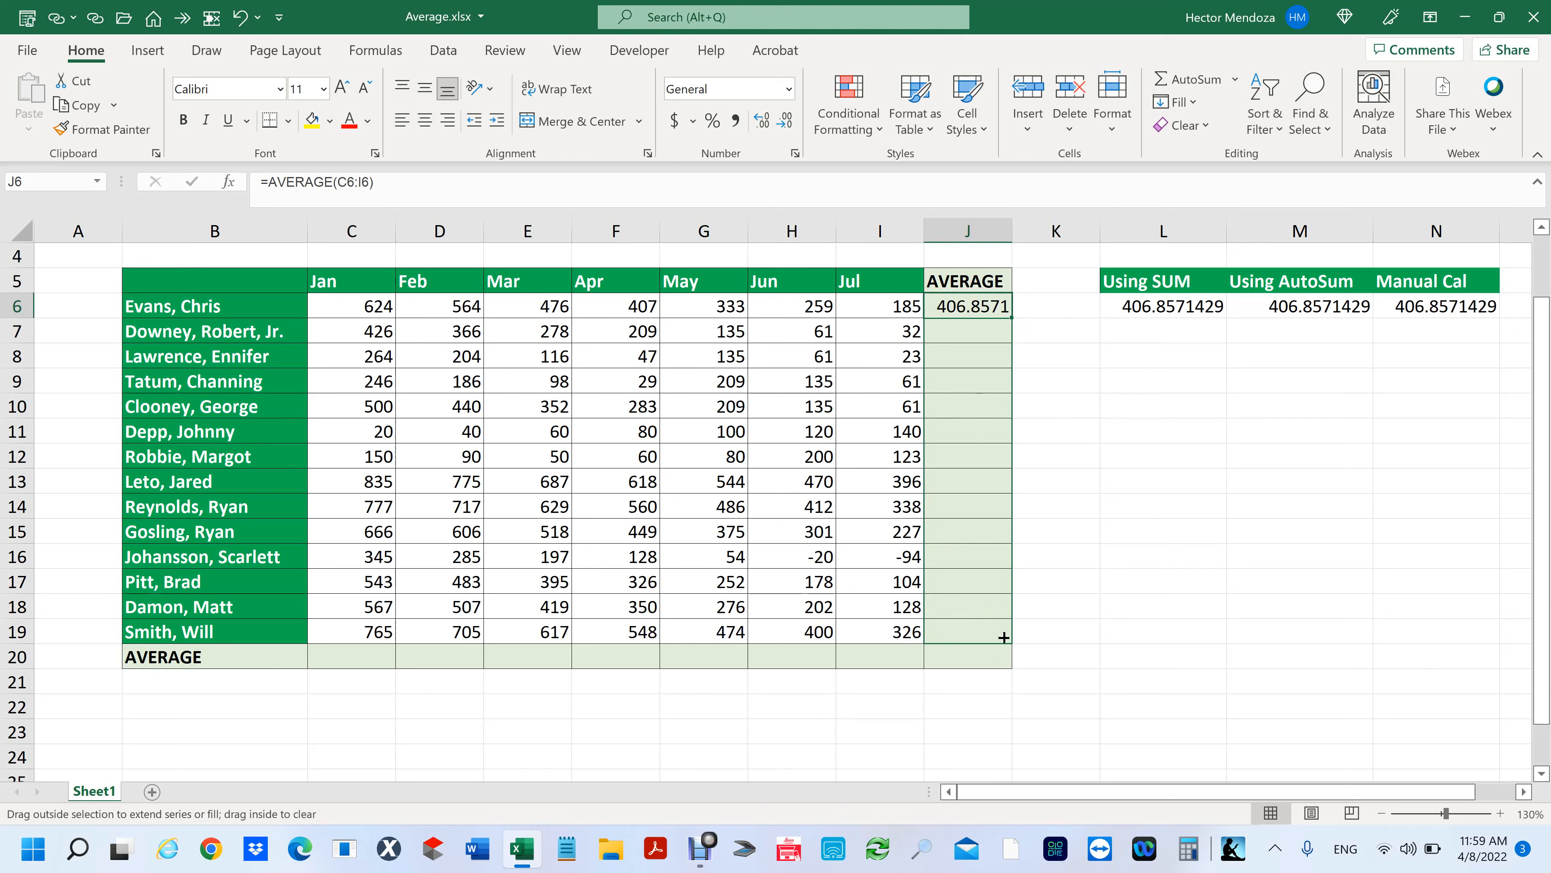
left_click_drag(1004, 636, 1003, 636)
left_click(1337, 572)
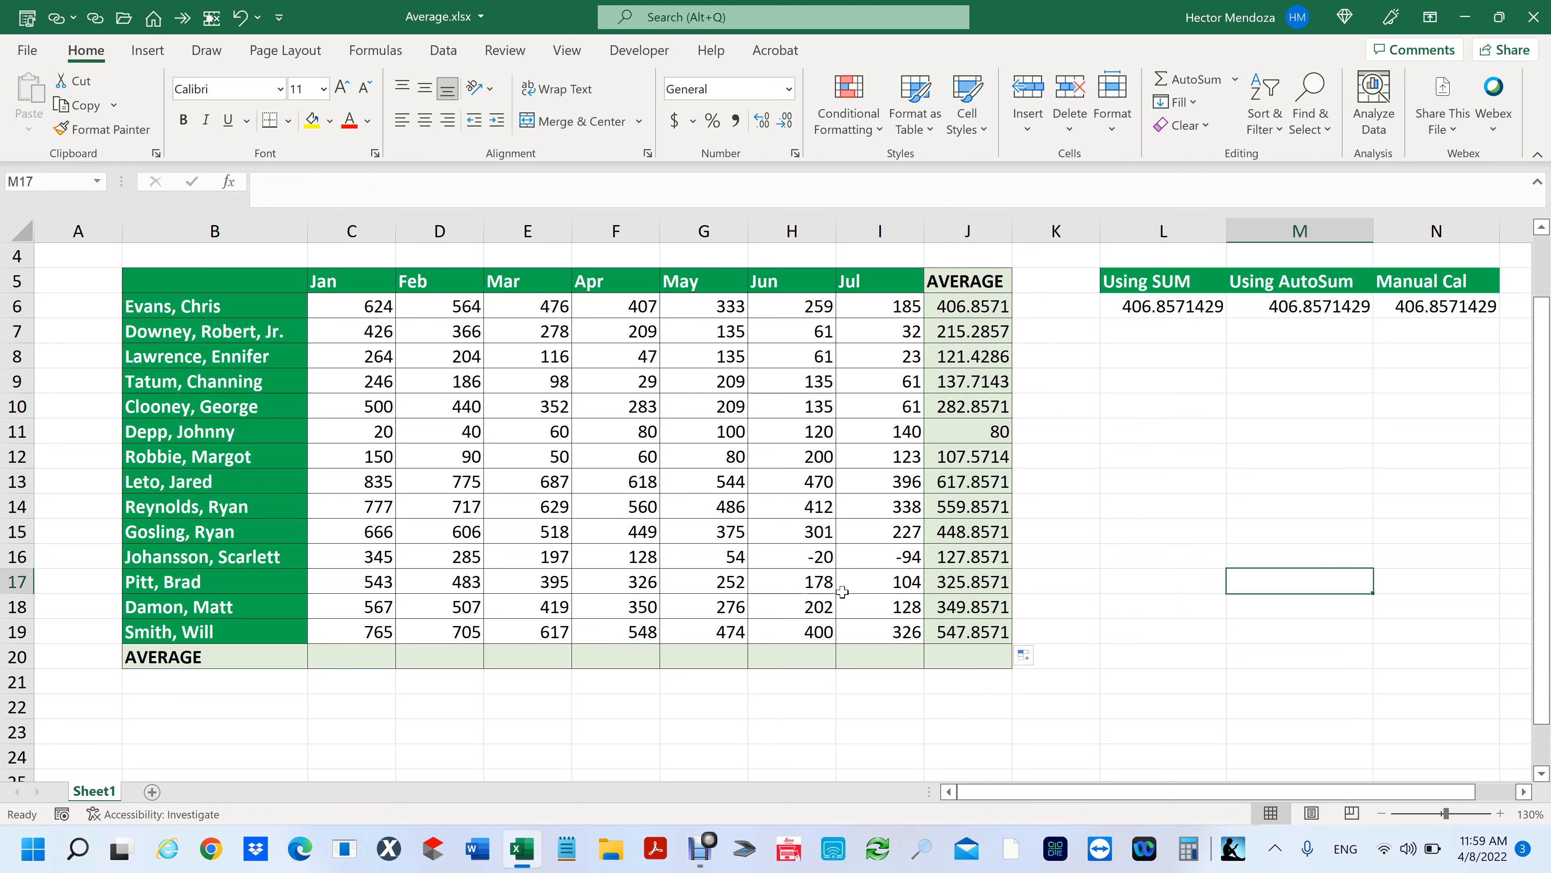
Step: Enter =AVERAGE(C6:C19) in C20 to average the Jan column
left_click(353, 659)
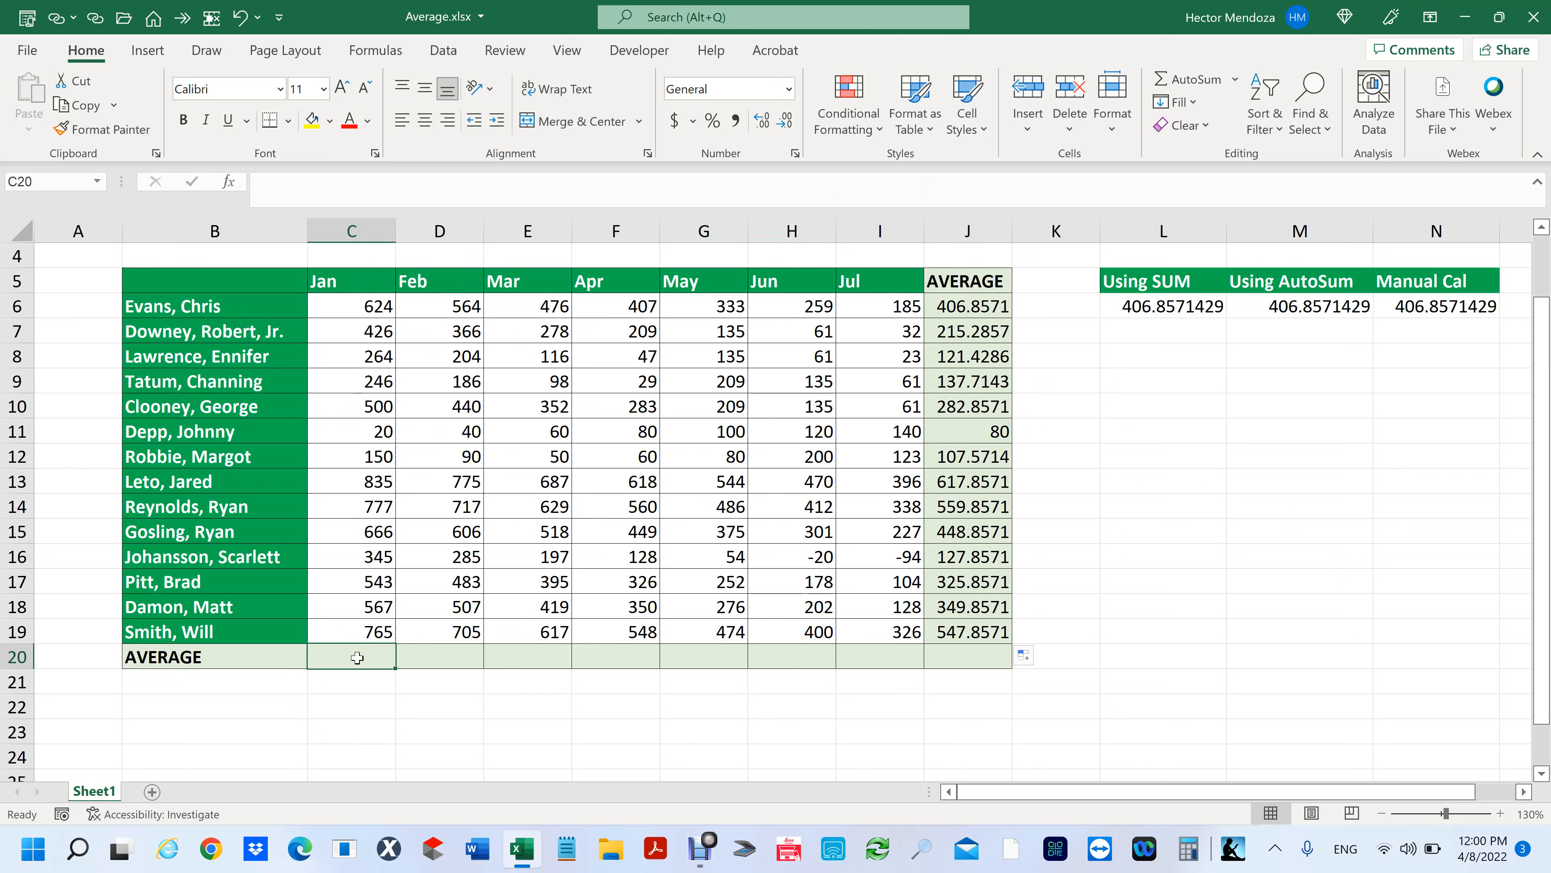
type("=")
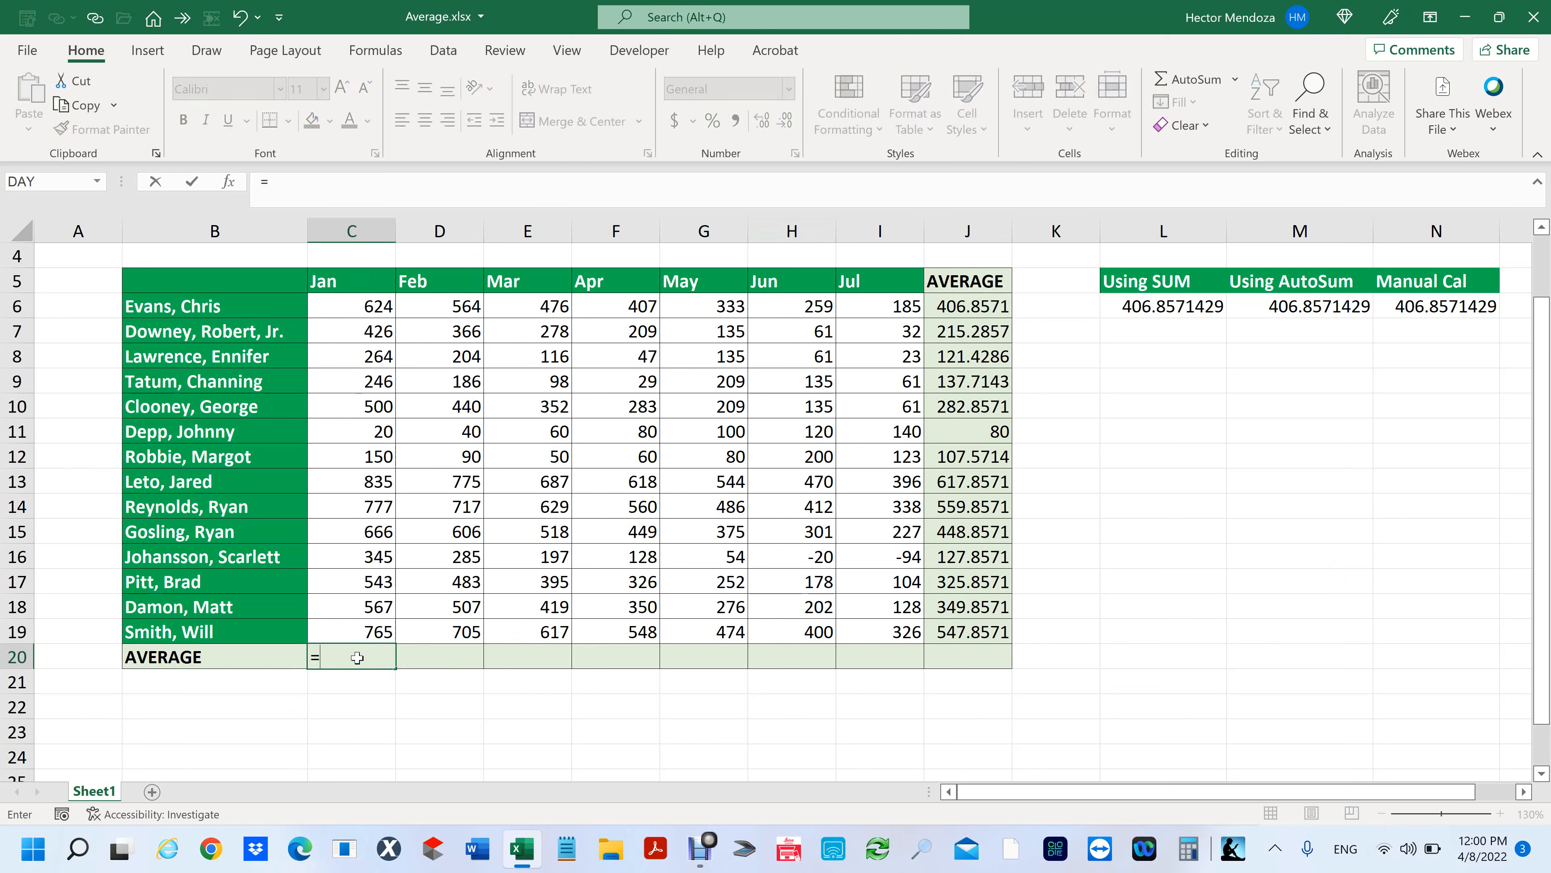
type("aver")
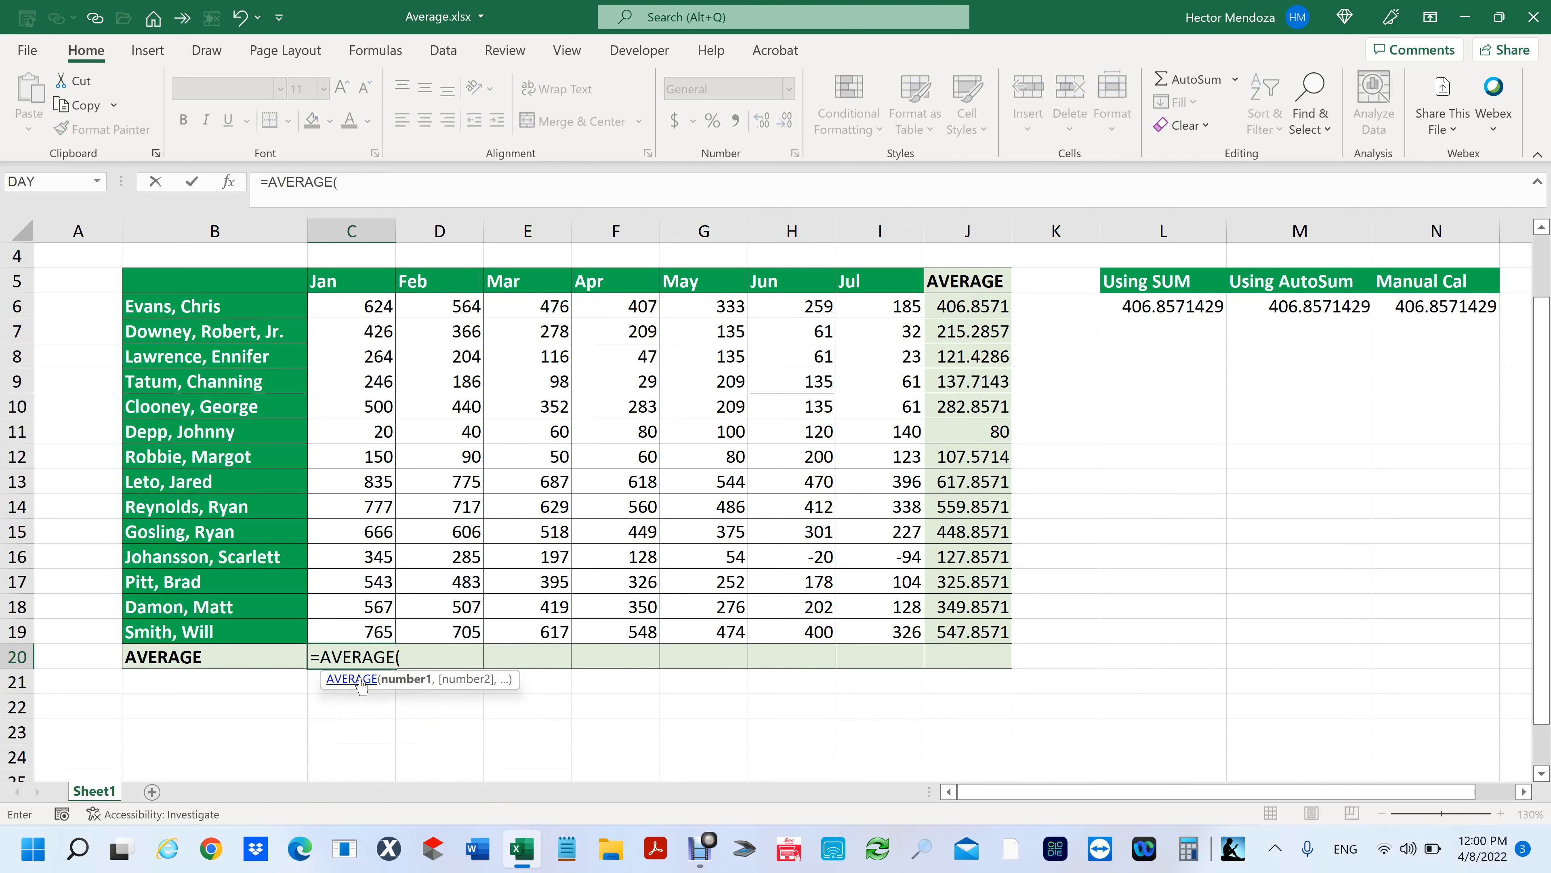
left_click(365, 306)
left_click_drag(324, 435, 337, 634)
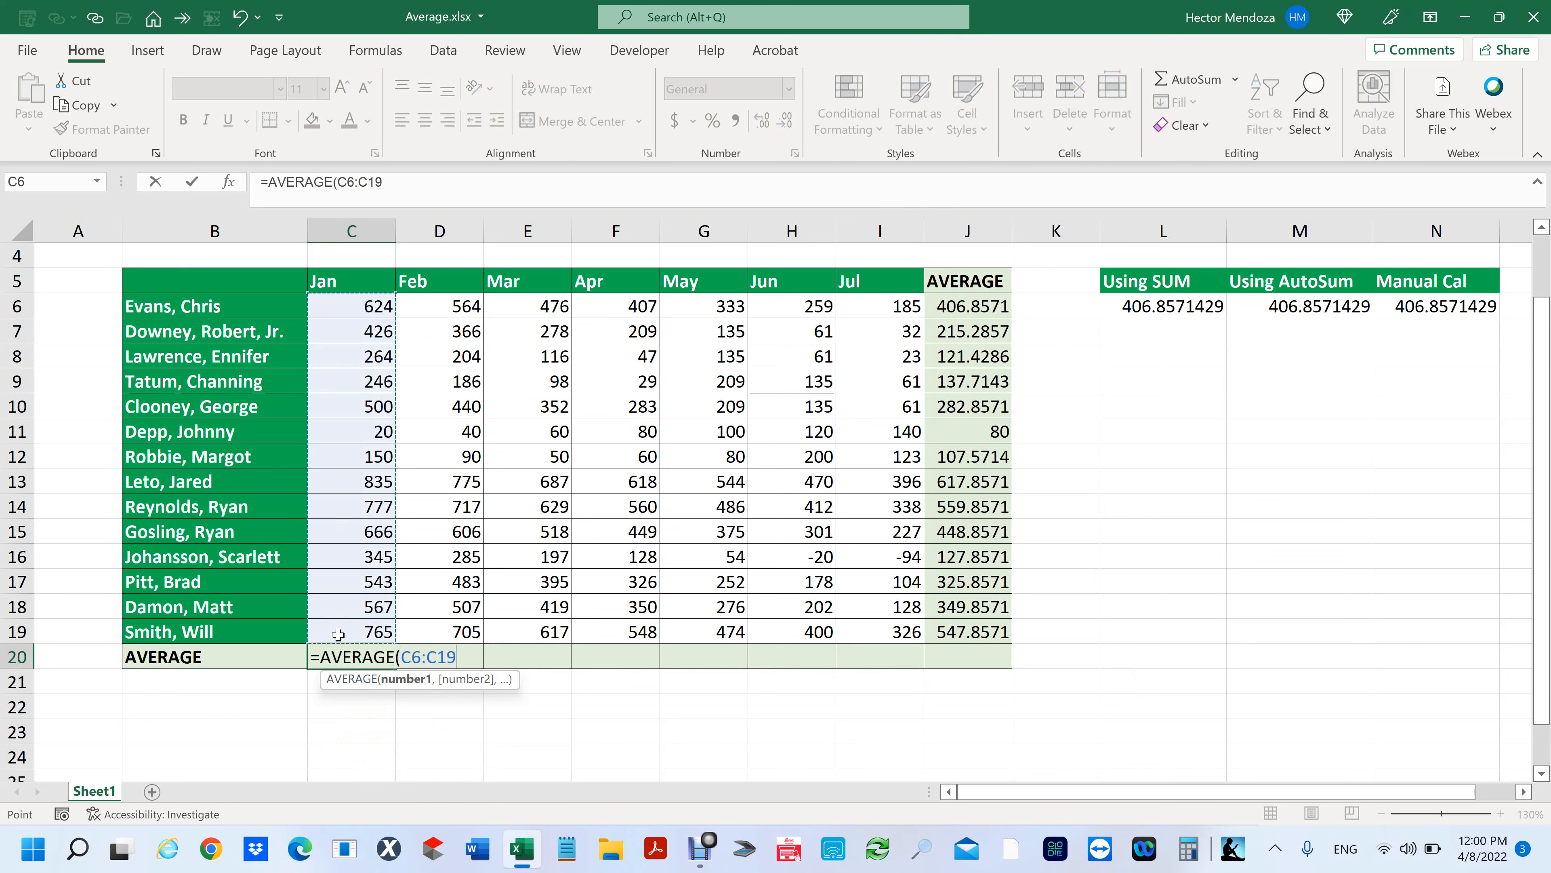
type(")")
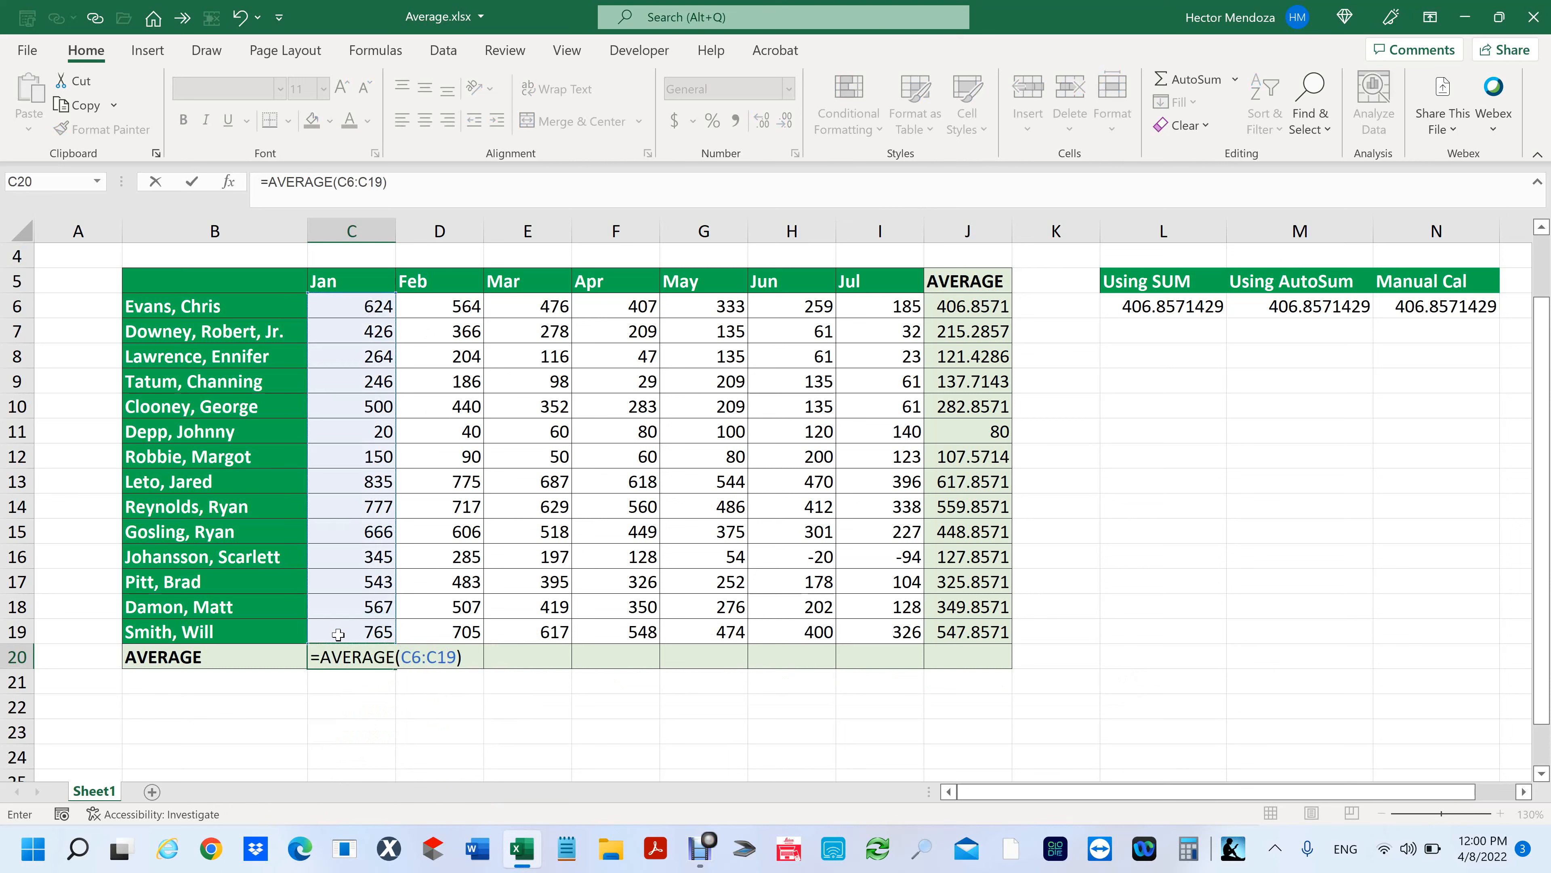
key("Return")
Step: Fill the average formula from C20 across through I20
left_click(361, 657)
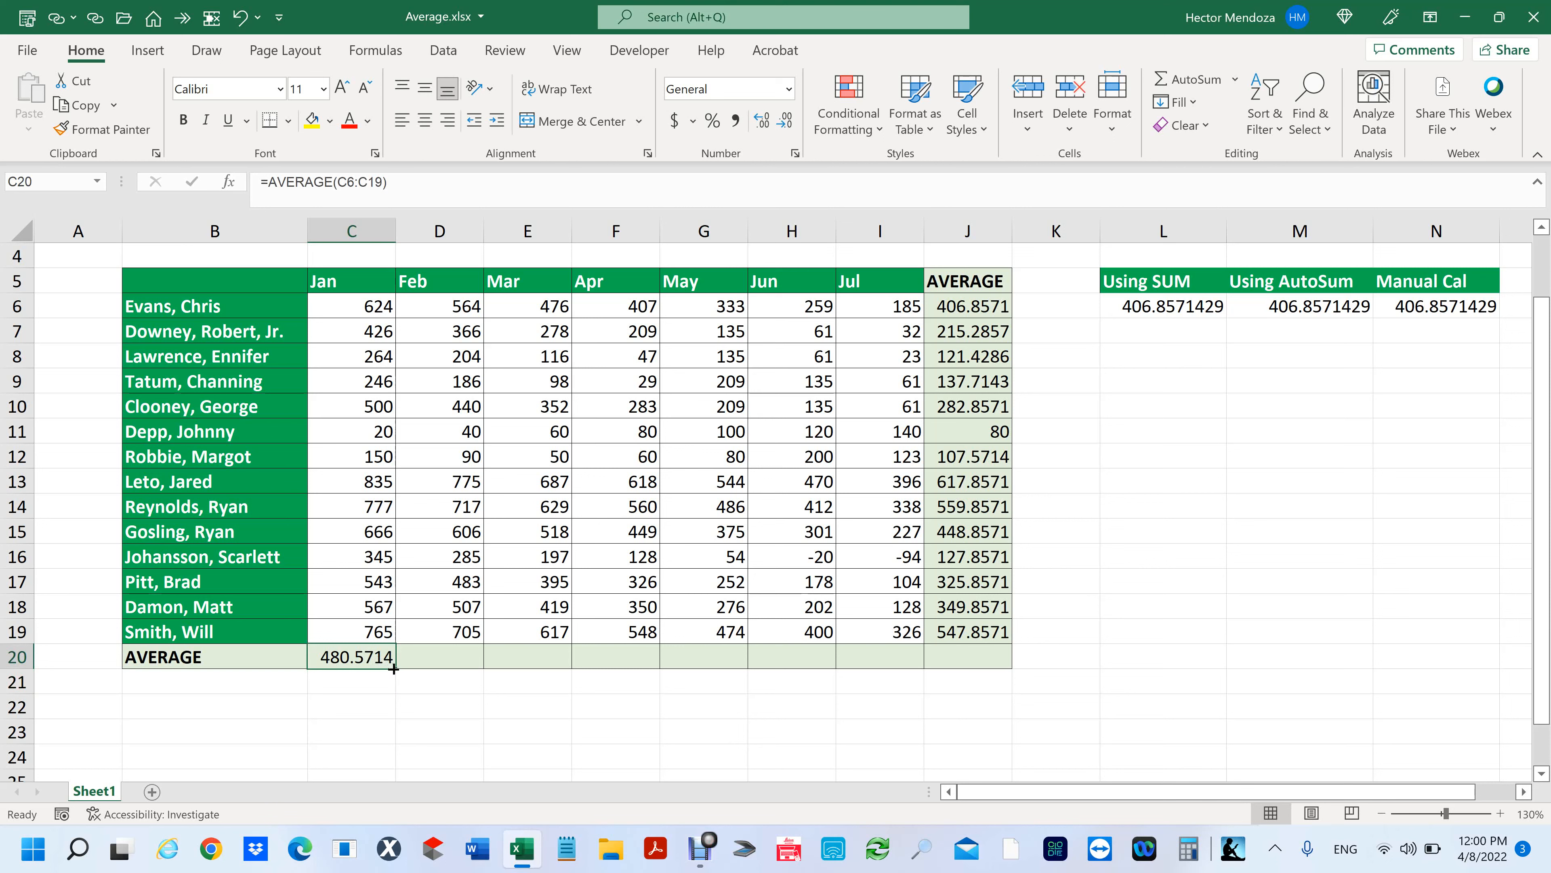
left_click_drag(393, 668, 934, 666)
left_click(1201, 600)
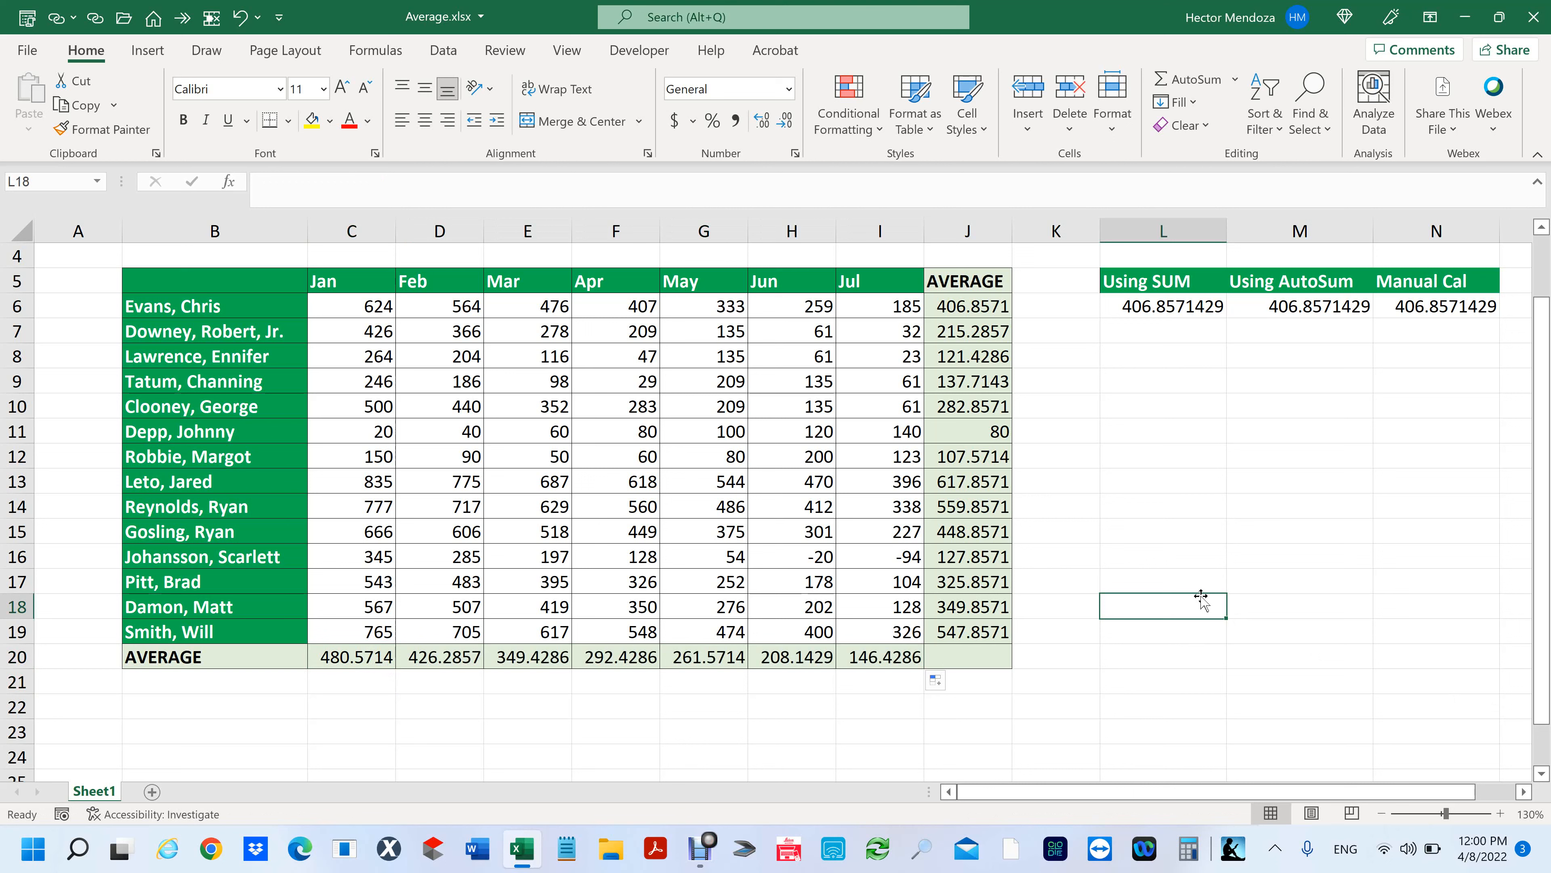
Step: Format the averages in C20:I20 and J6:J19 as Number with 0 decimal places
left_click(351, 653)
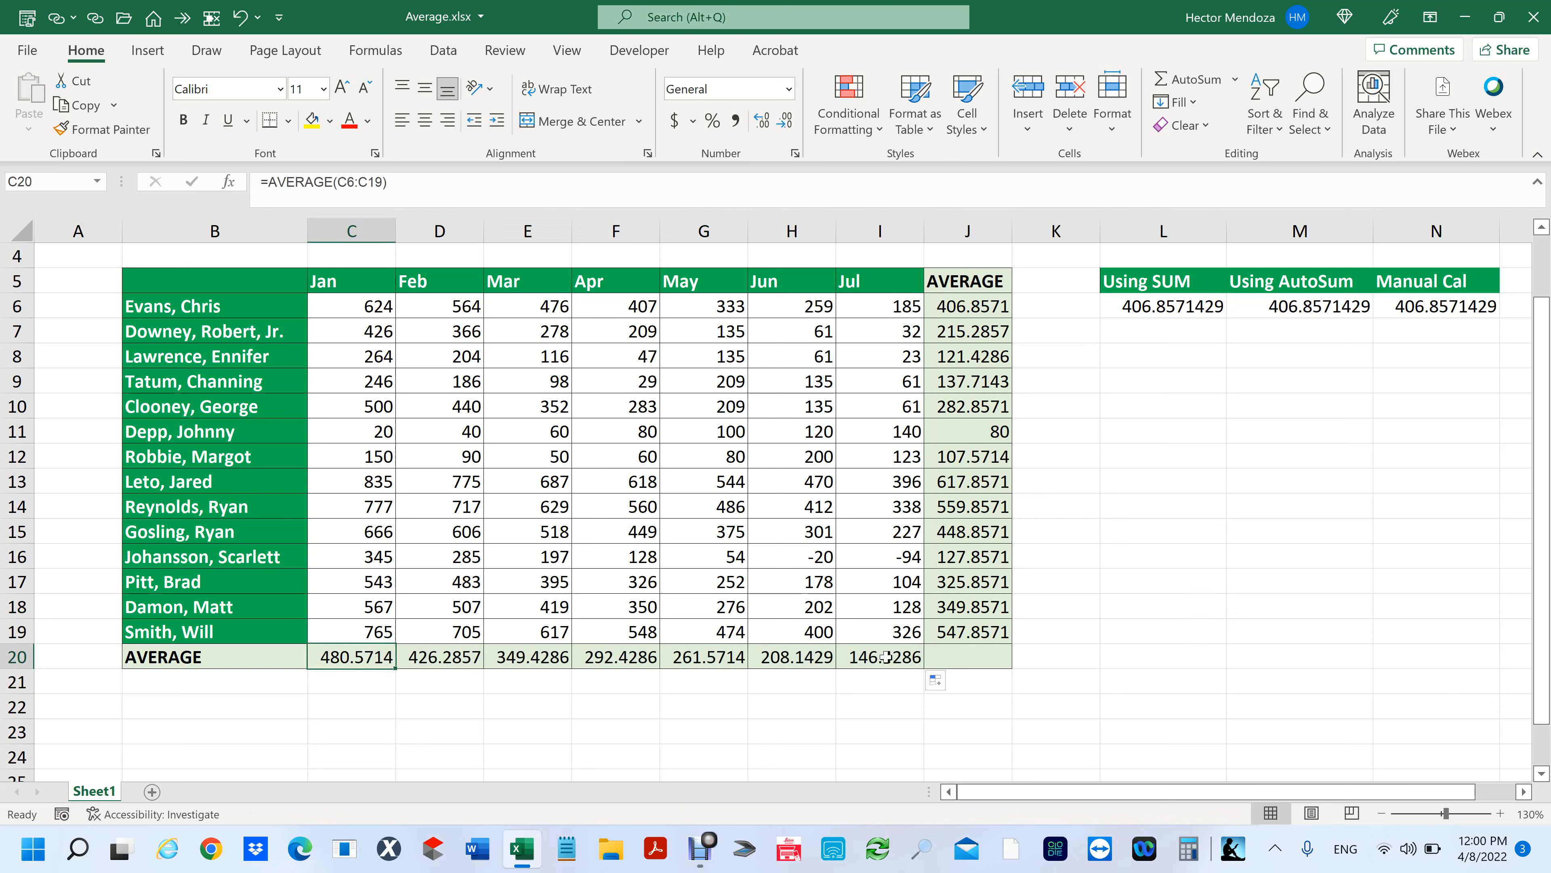
left_click_drag(351, 657, 881, 657)
left_click_drag(968, 632, 968, 306, "ctrl")
key("ctrl+1")
left_click(590, 299)
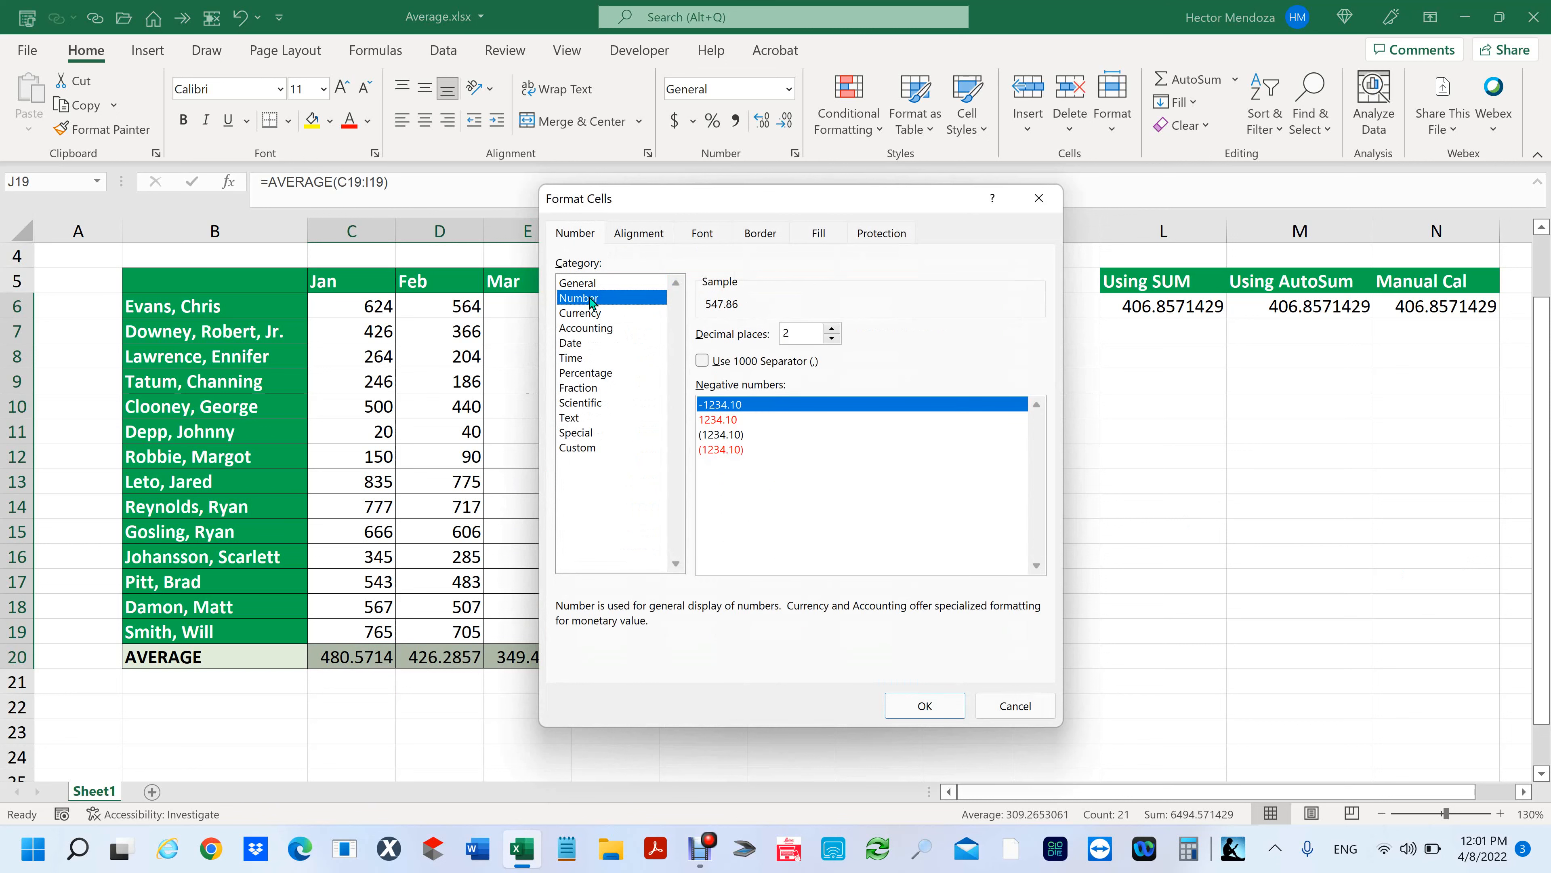
left_click(834, 338)
left_click(834, 338)
left_click(924, 705)
left_click(1310, 617)
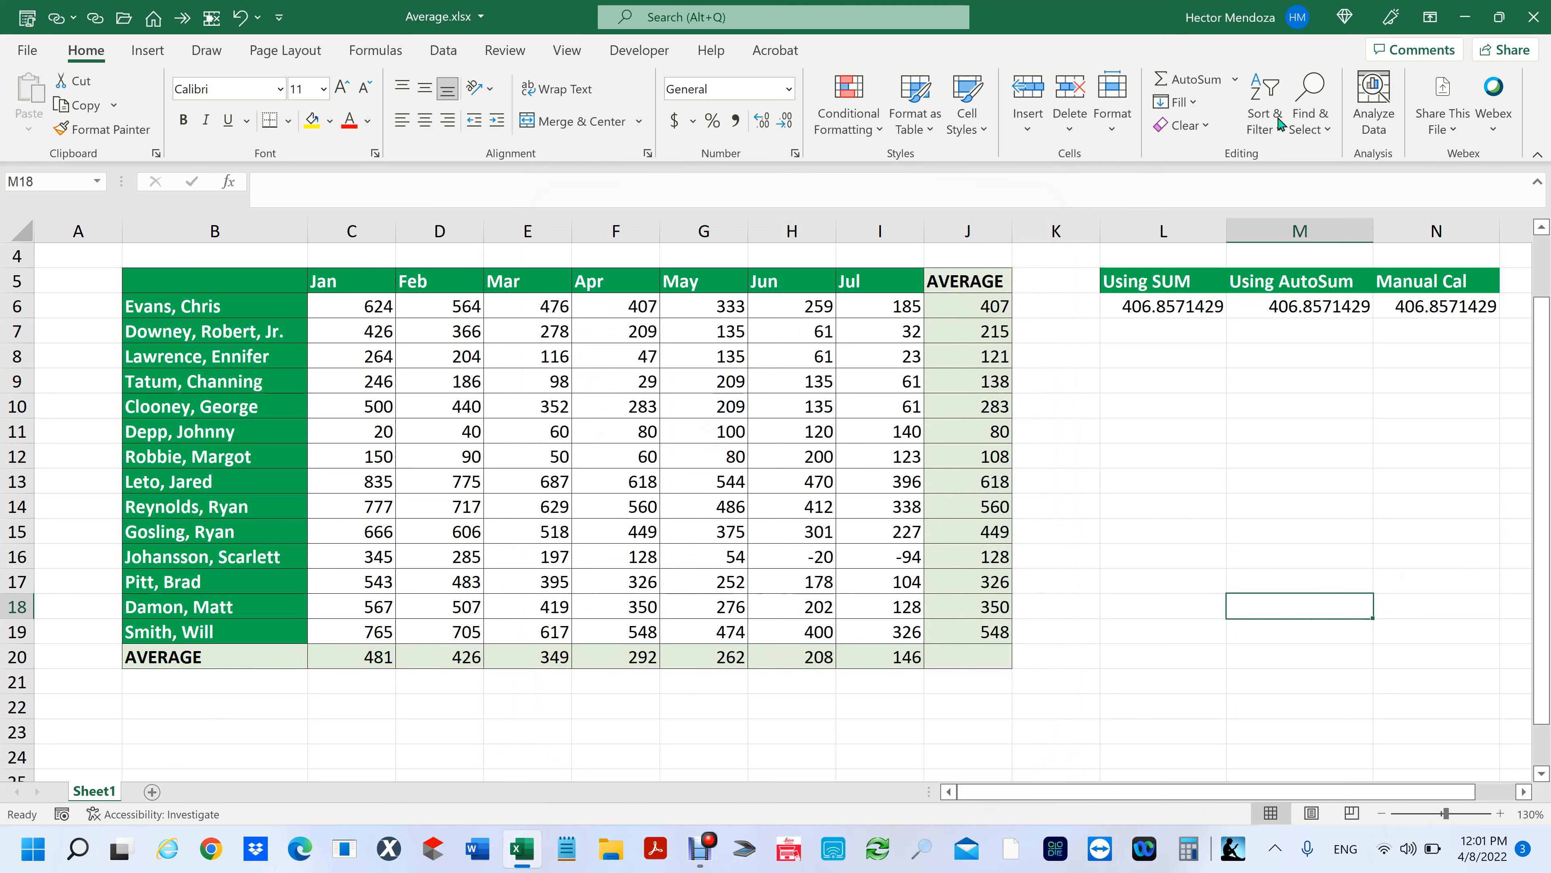
Step: Replace the formula in L6 with =SUM(C6:I6) as a trial and clear the cell again
left_click(1159, 306)
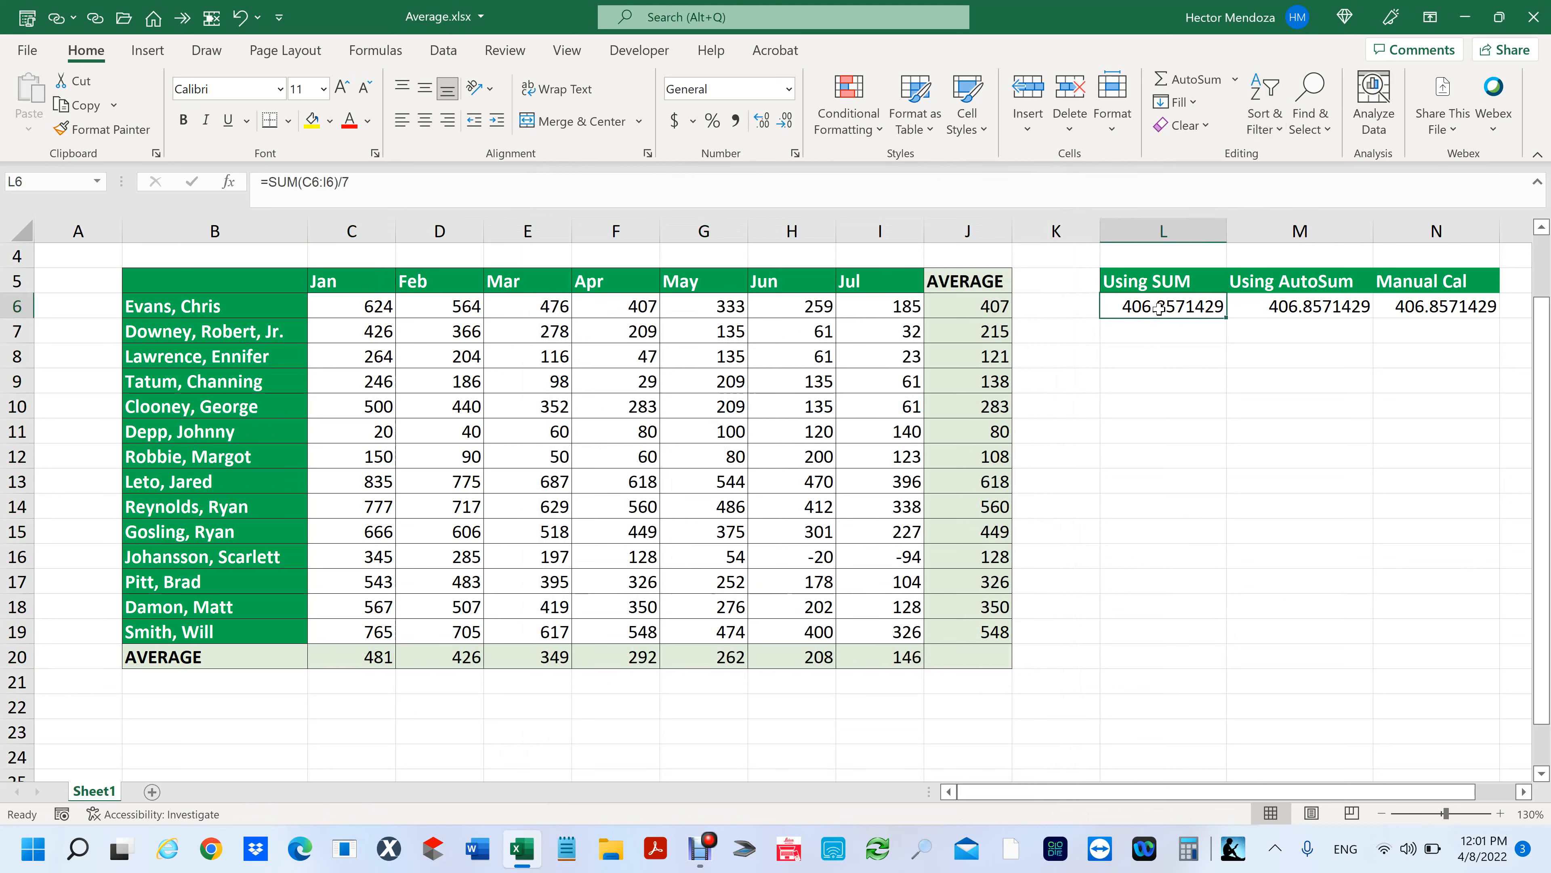
key("Delete")
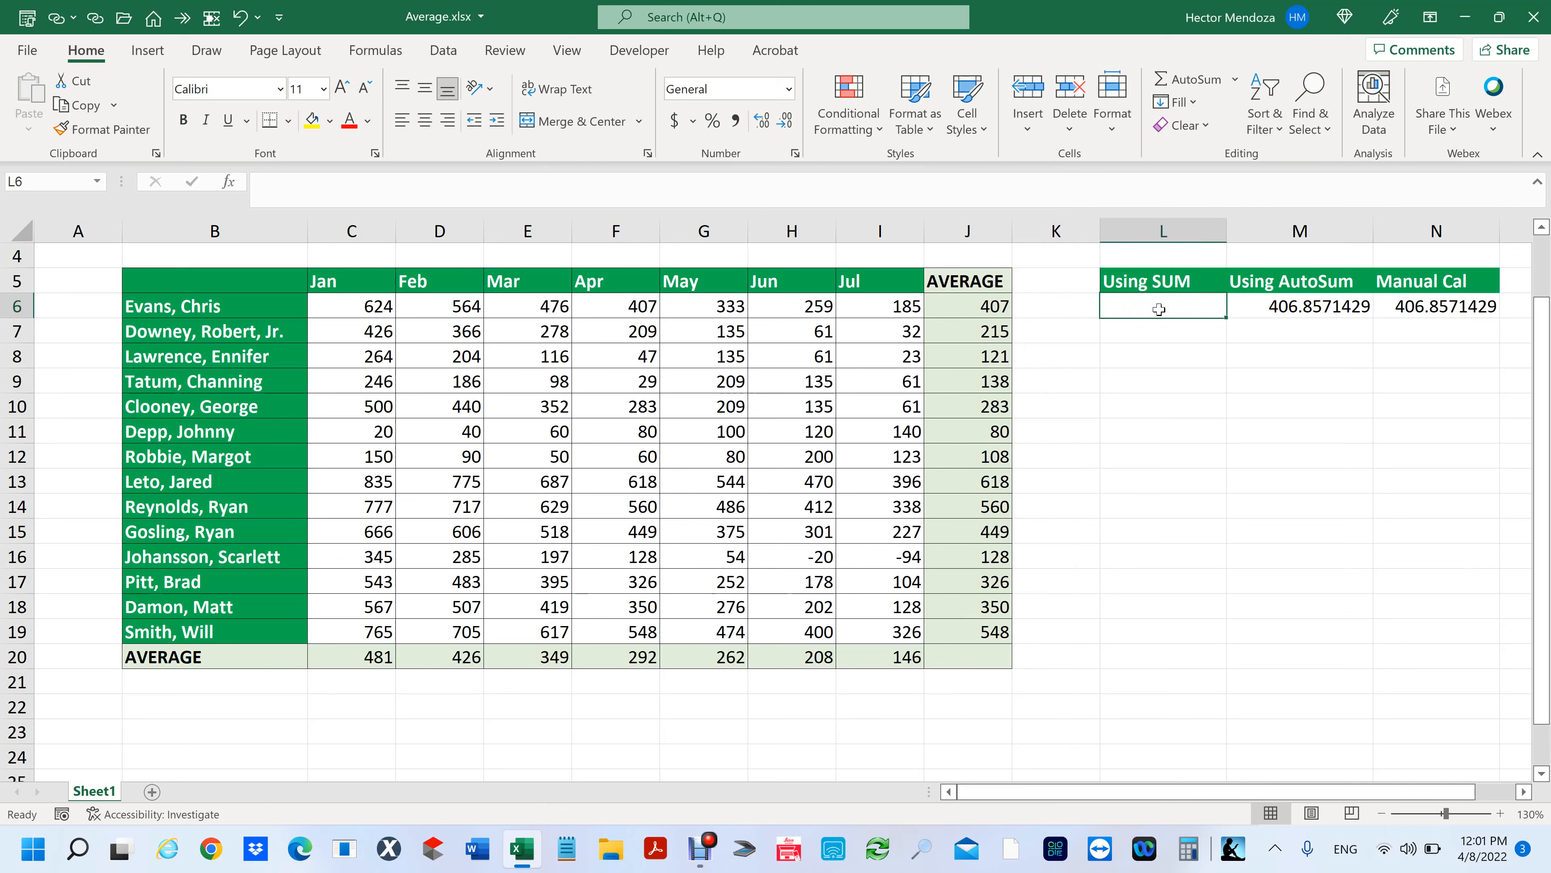
type("=")
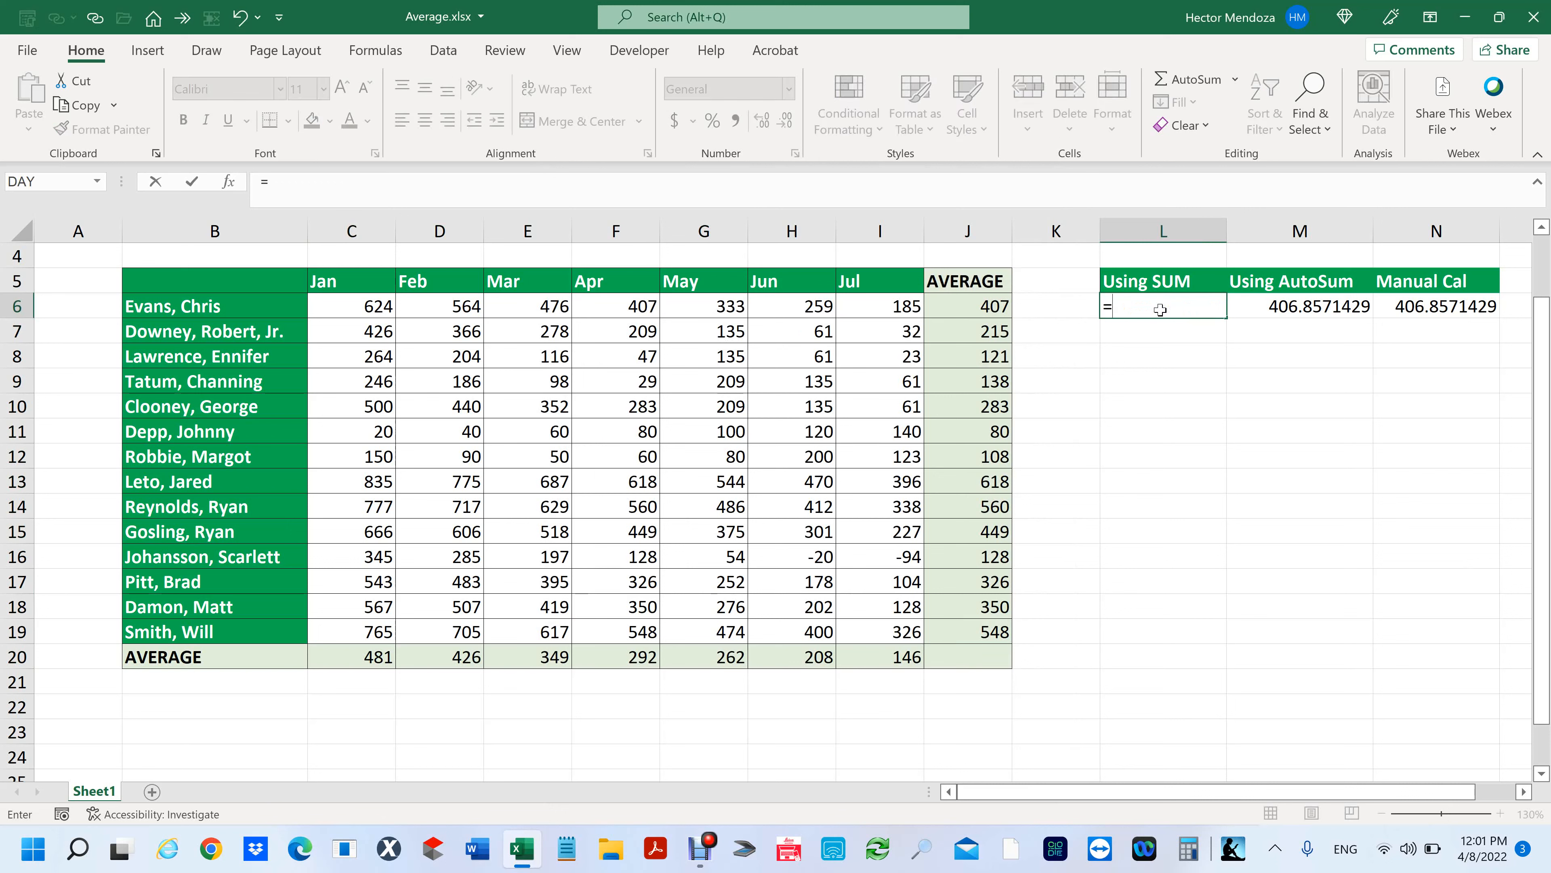
type("sum")
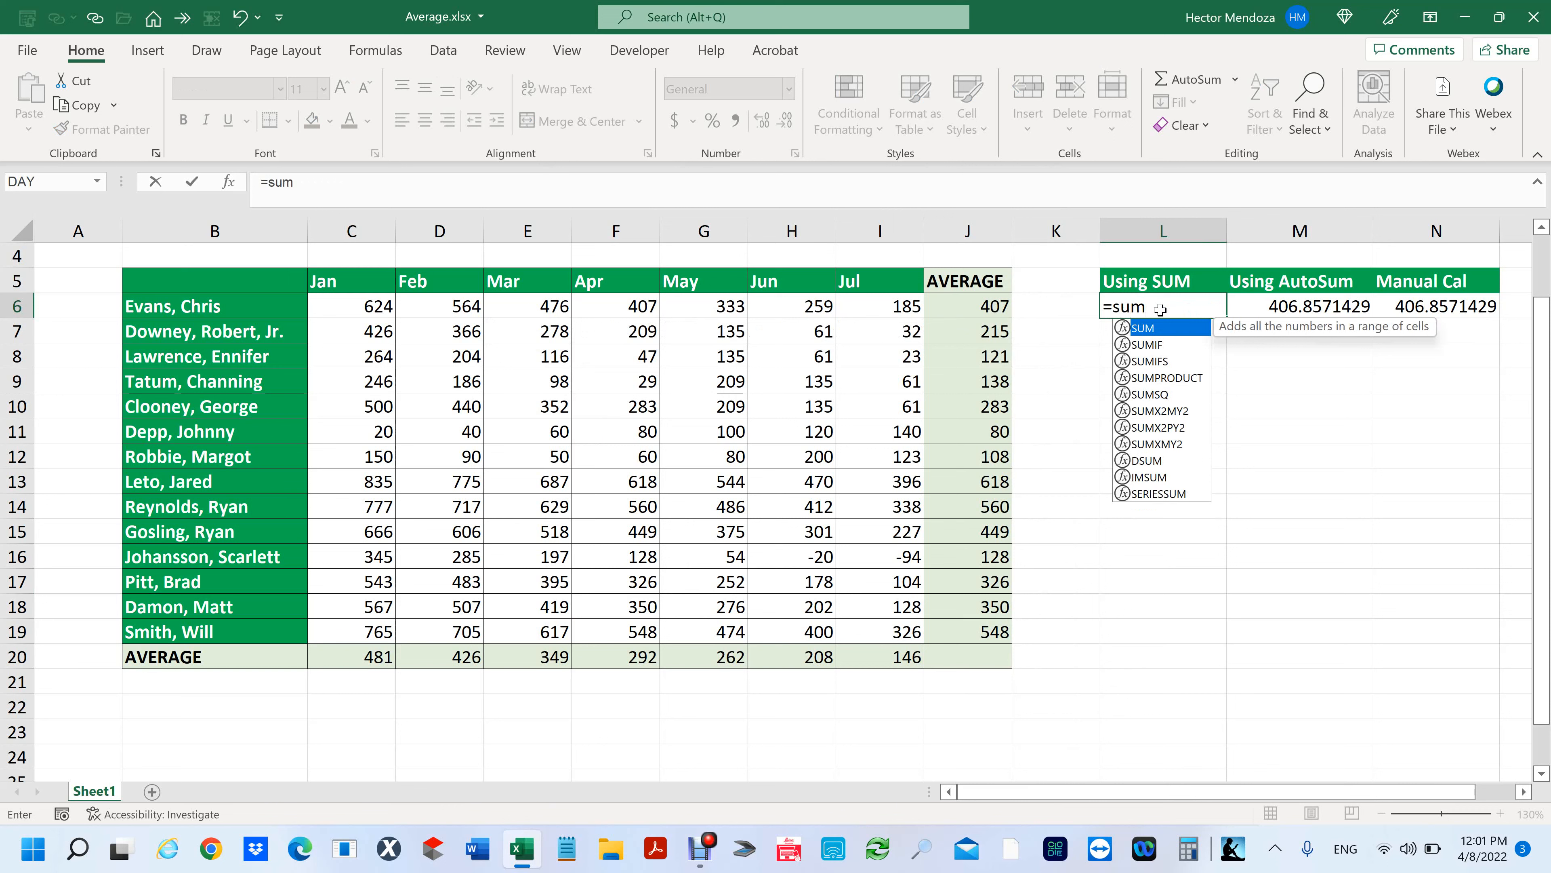
double_click(1142, 330)
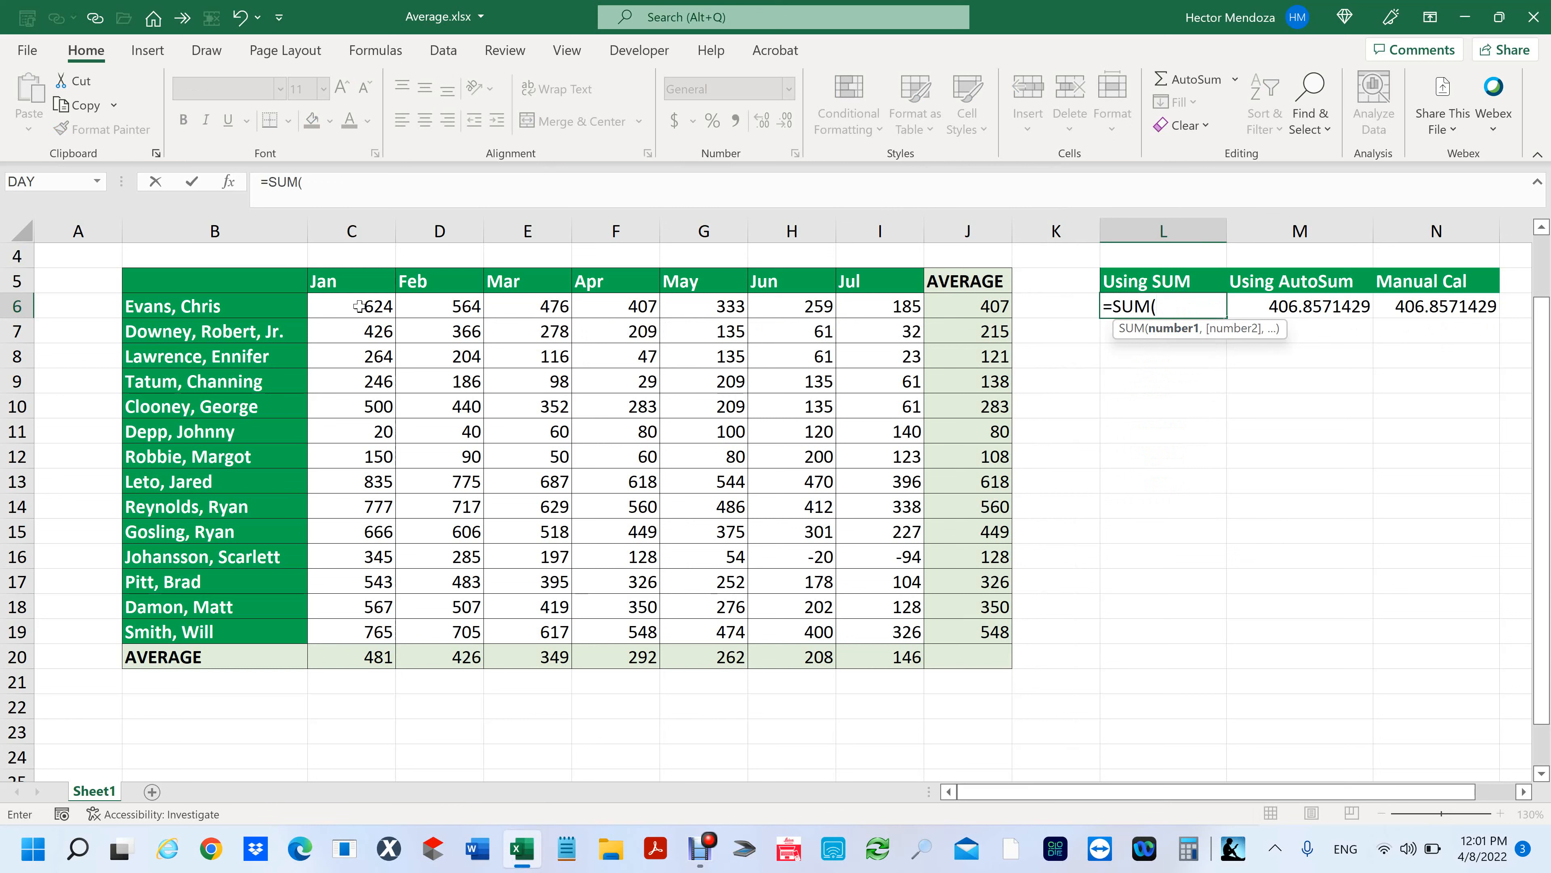
left_click_drag(359, 306, 888, 306)
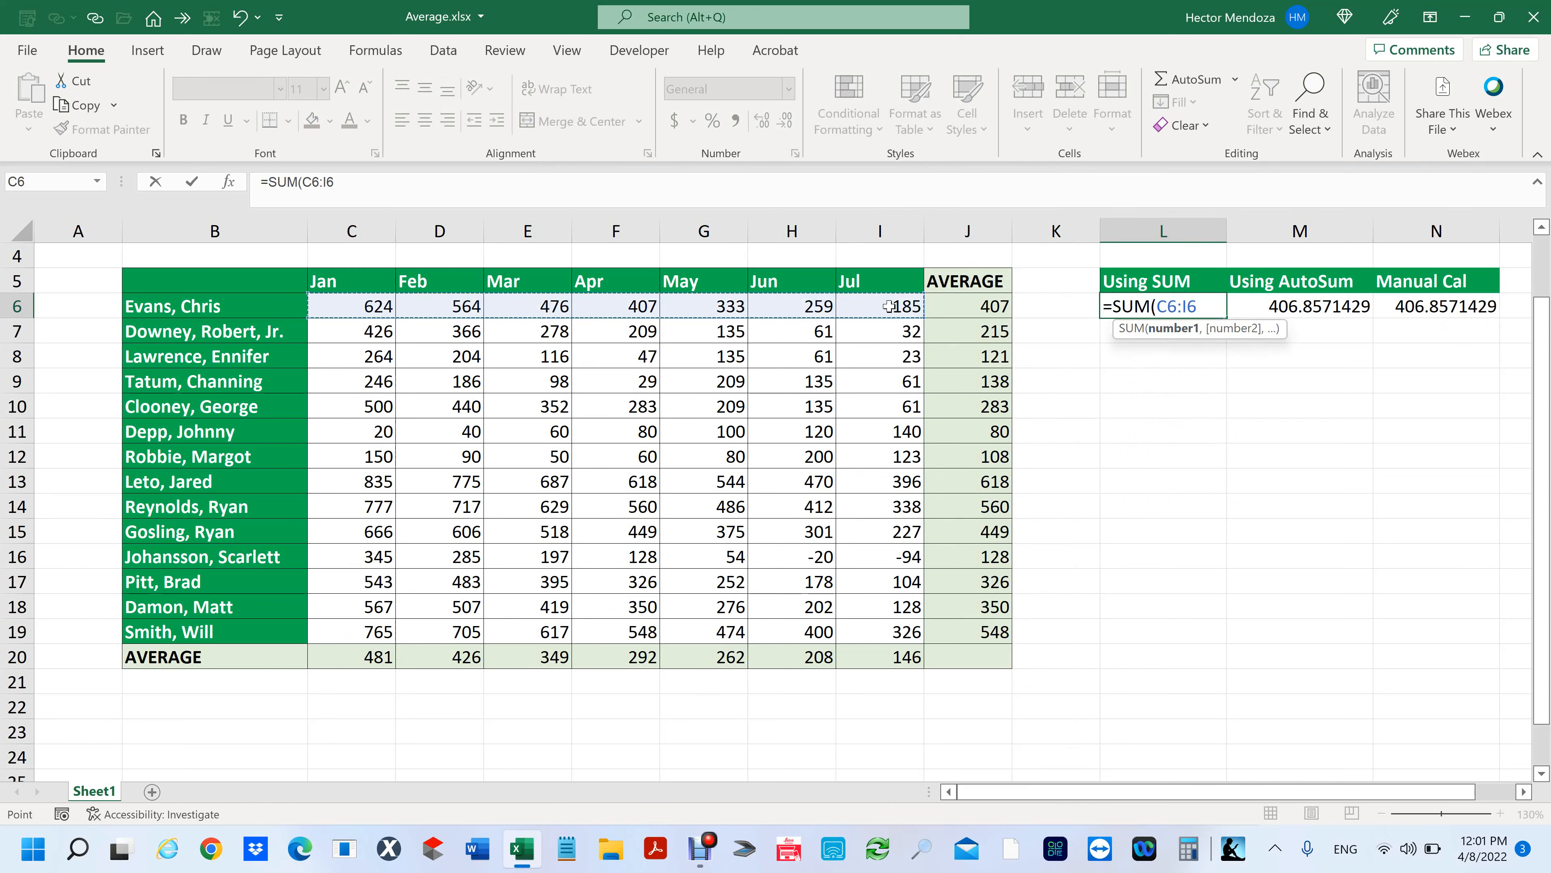
type(")")
key("Return")
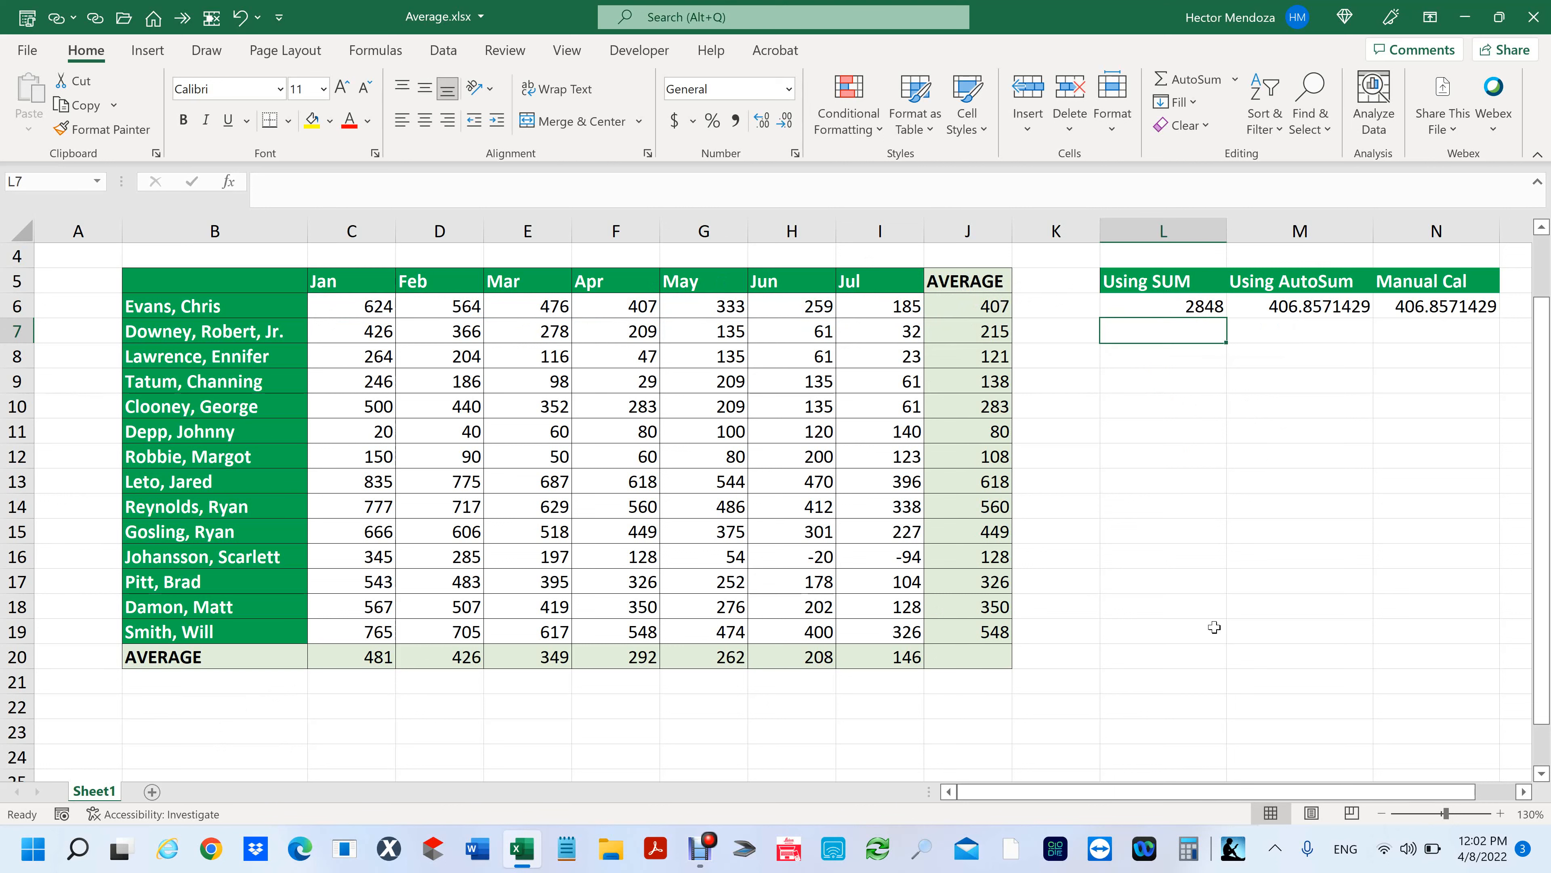
key("Up")
key("Delete")
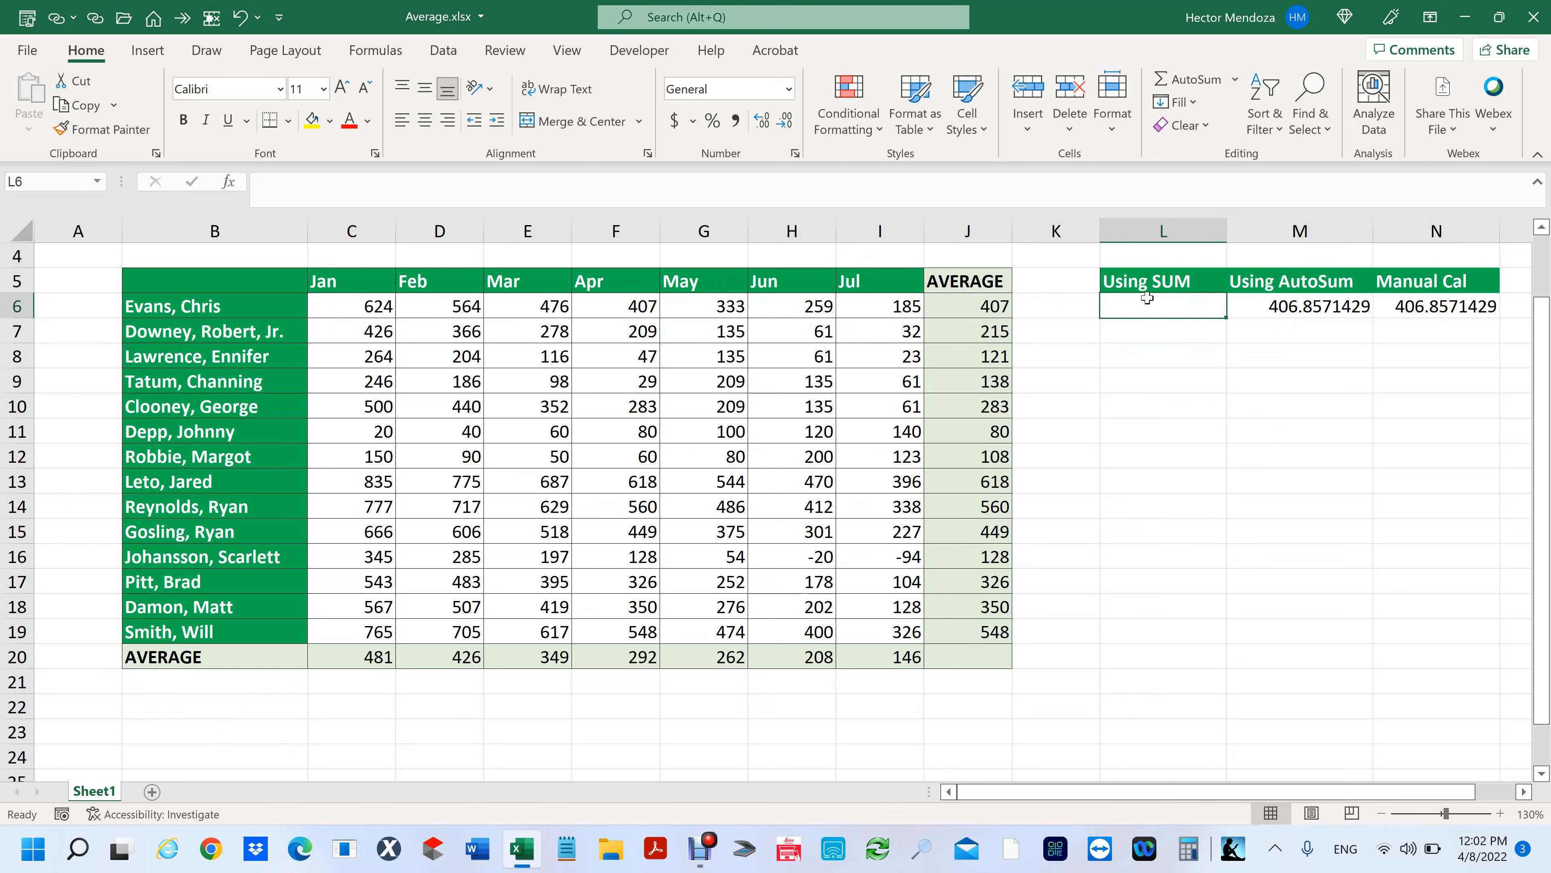
left_click(991, 305)
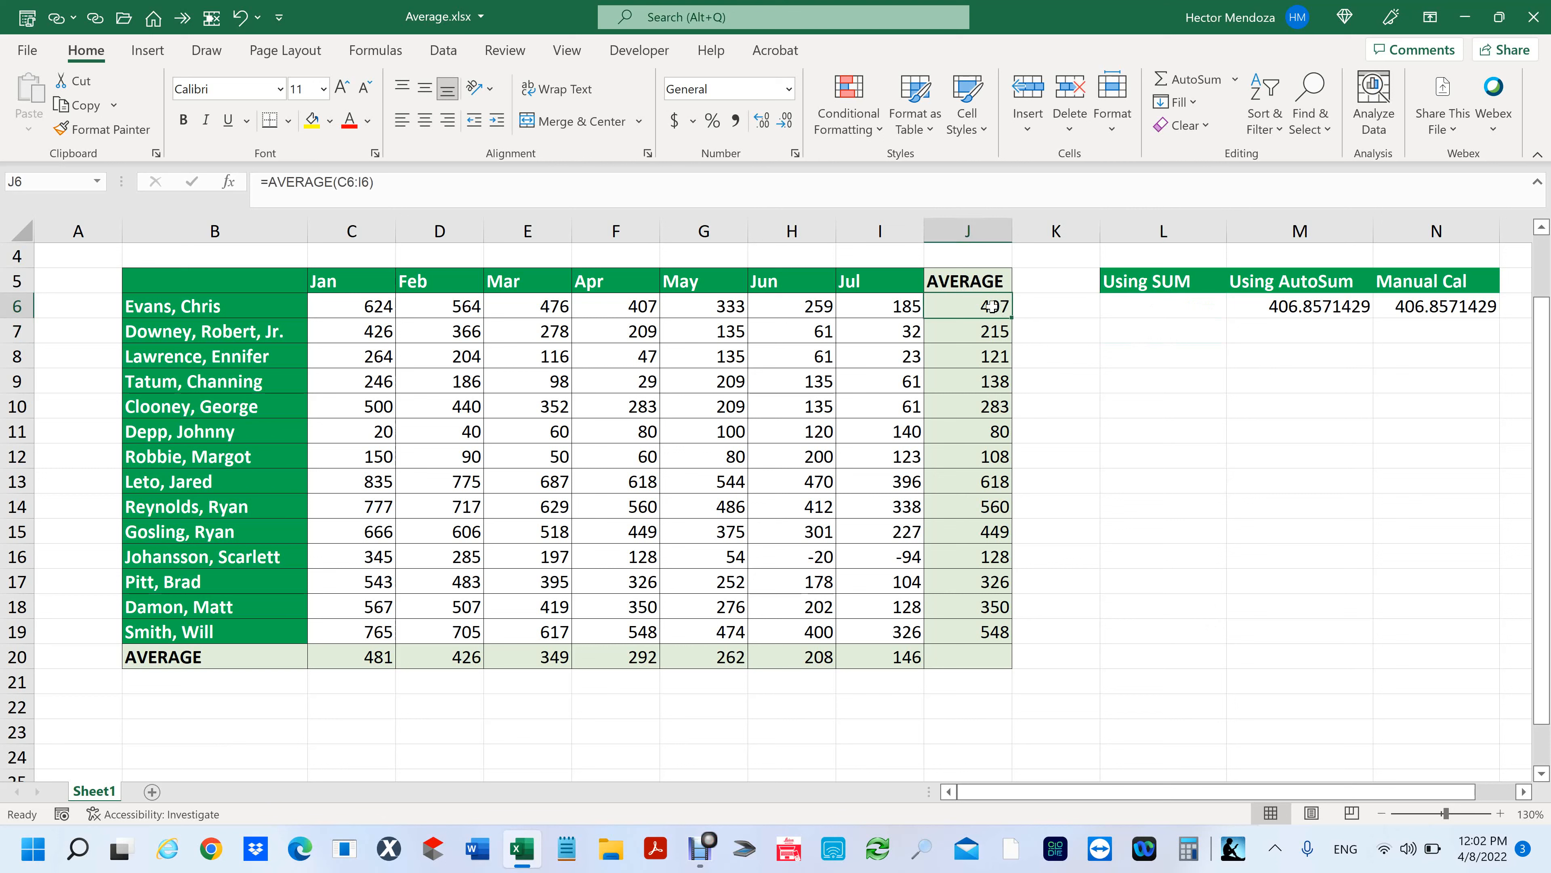
left_click(1156, 306)
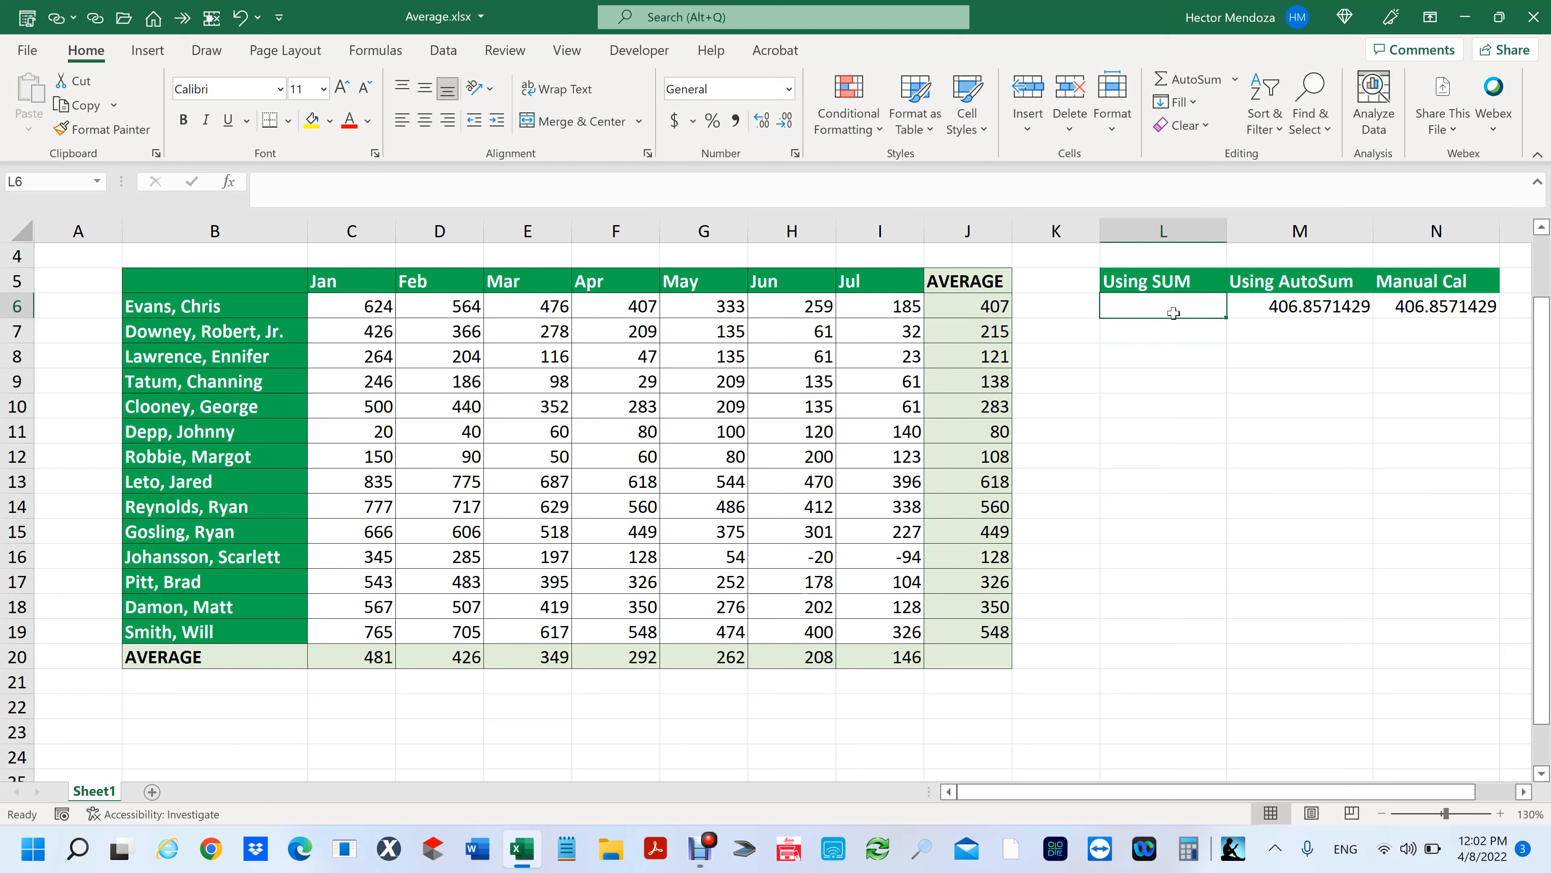
type("sum=")
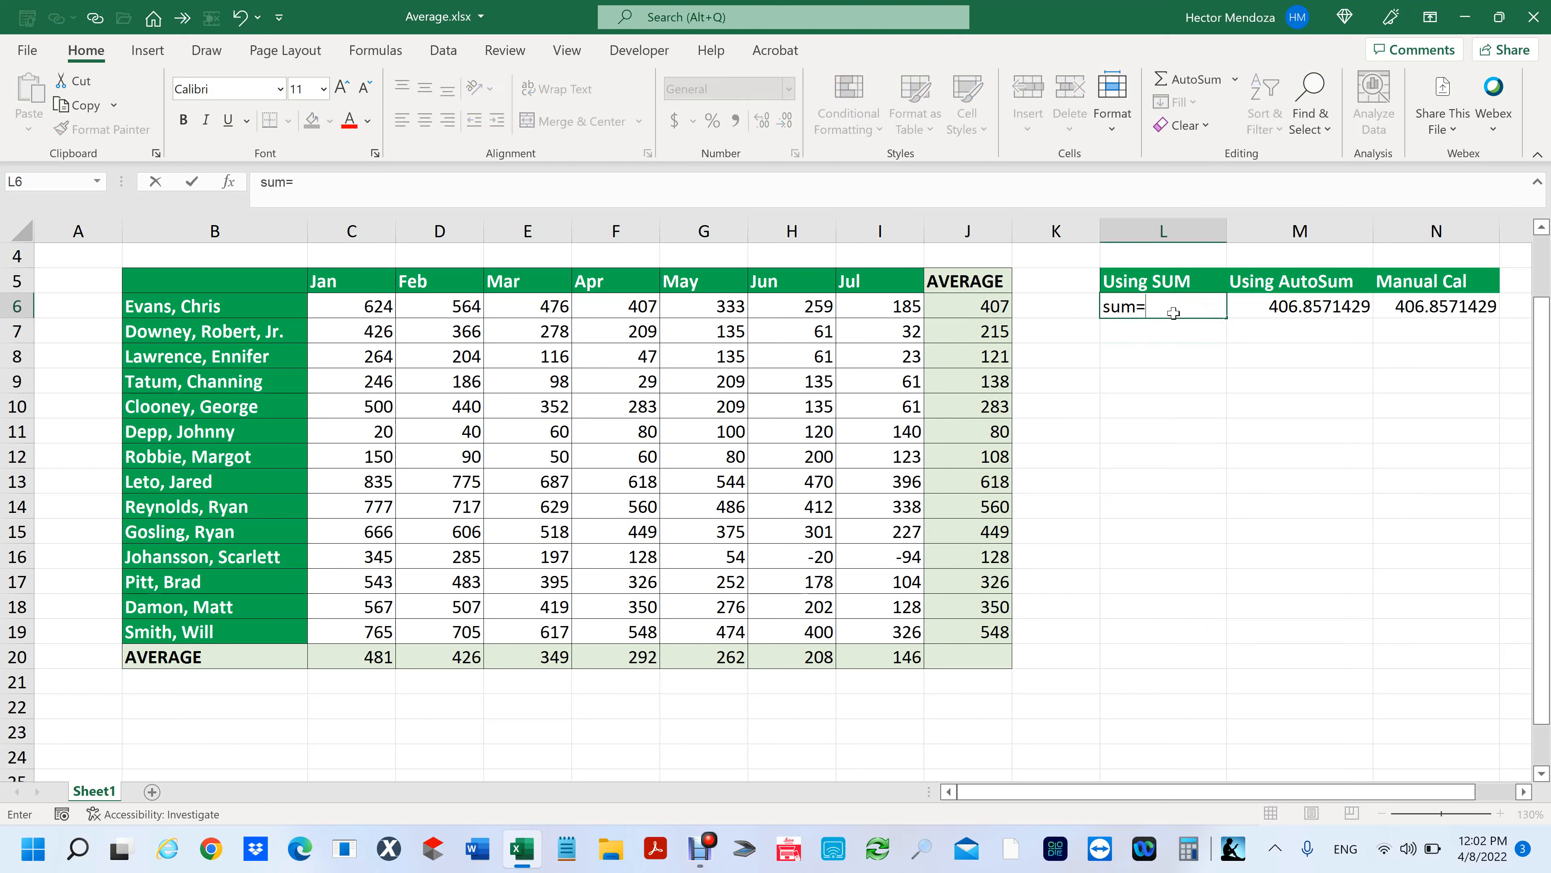
left_click(368, 306)
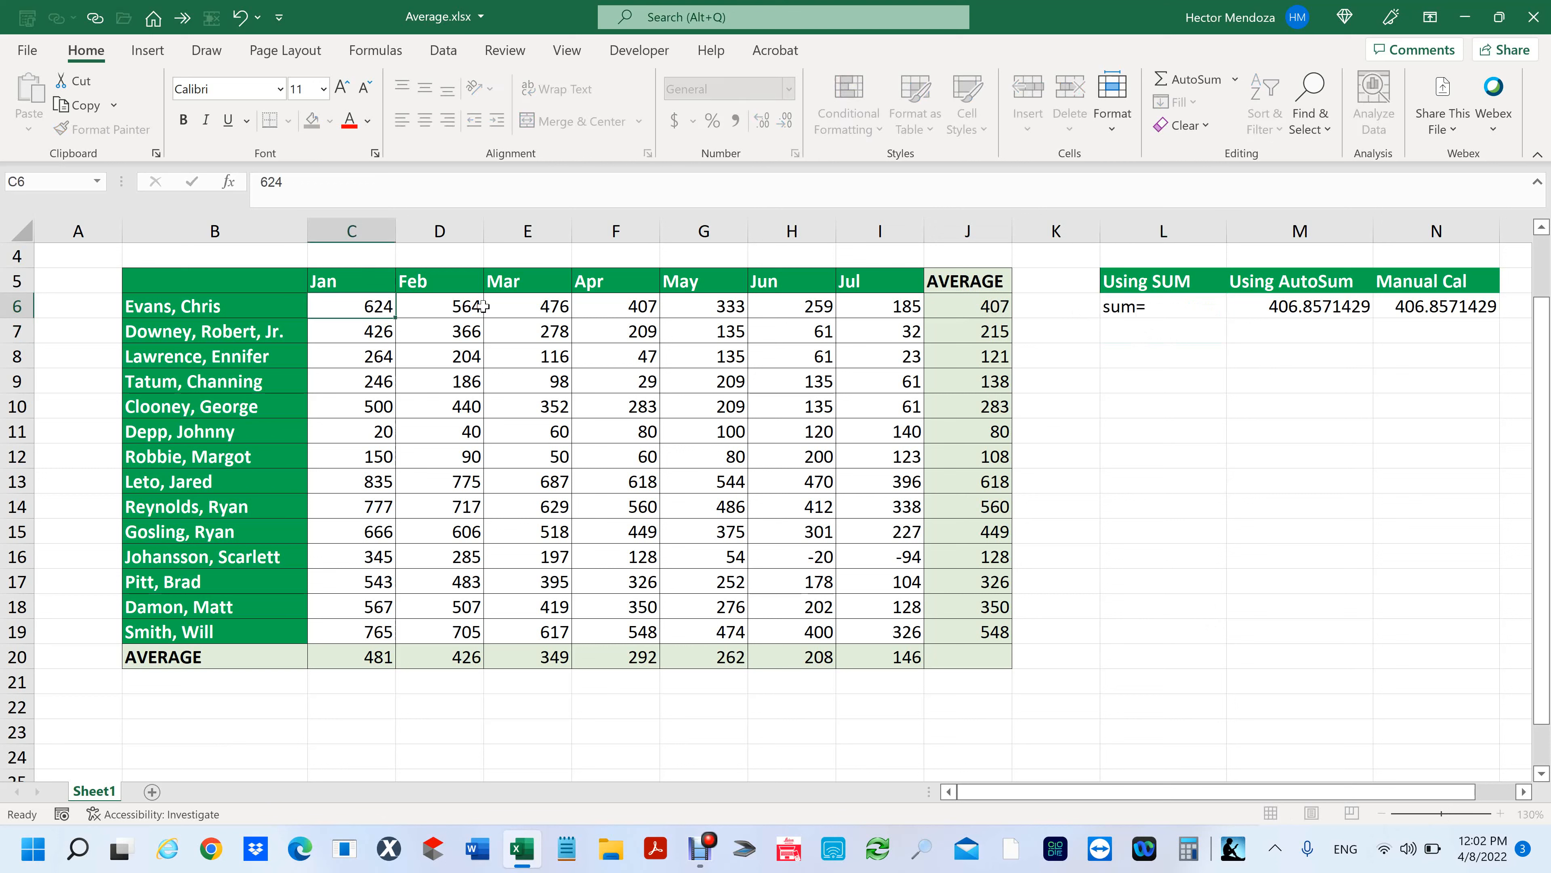
left_click_drag(483, 305, 896, 303)
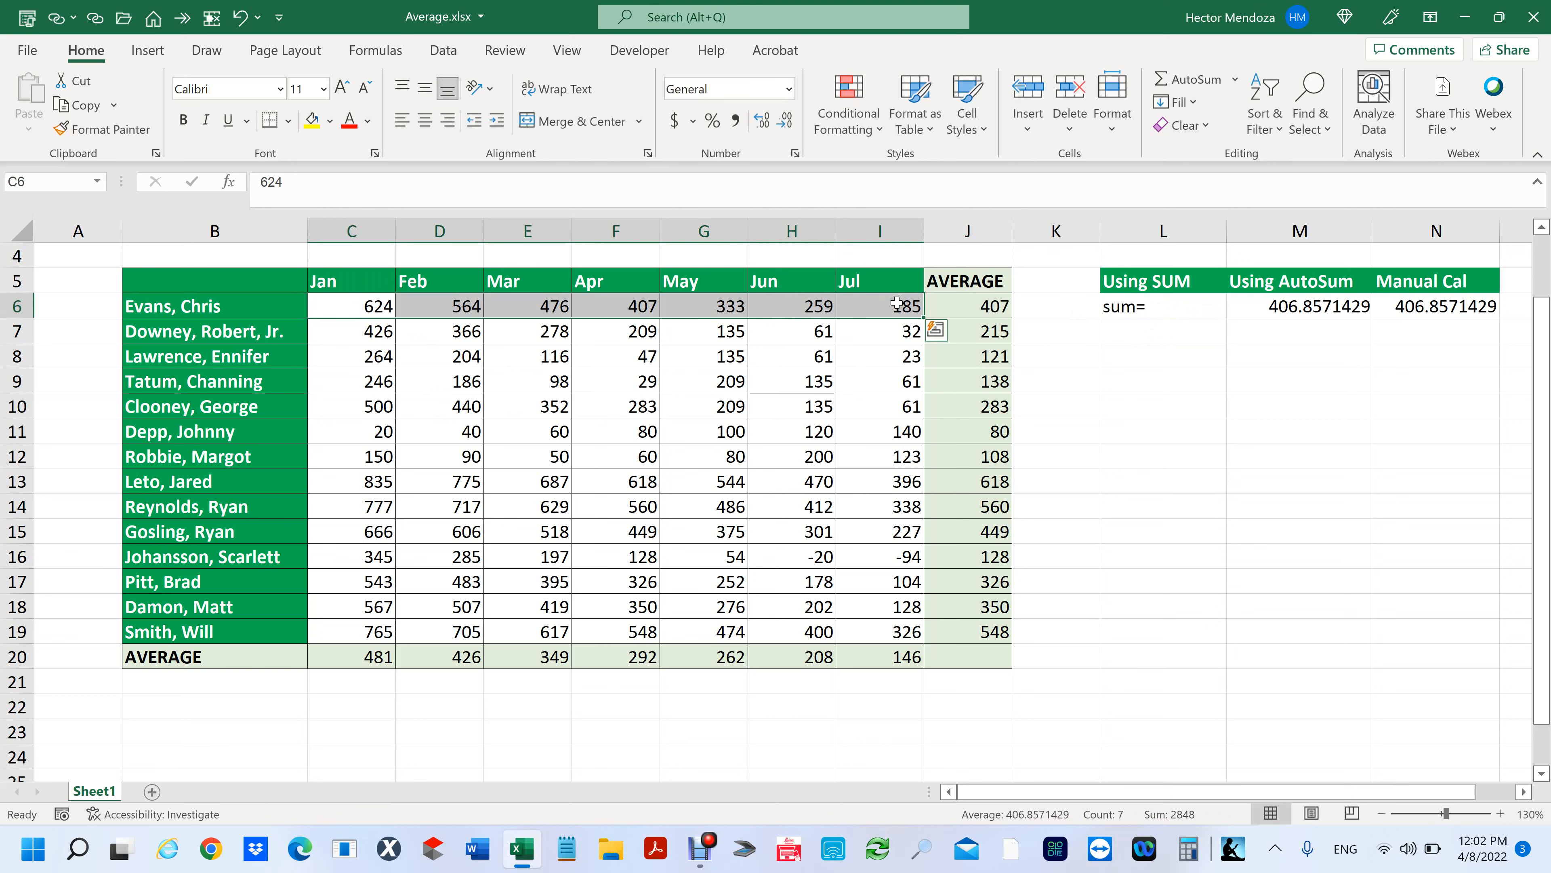
left_click(1167, 308)
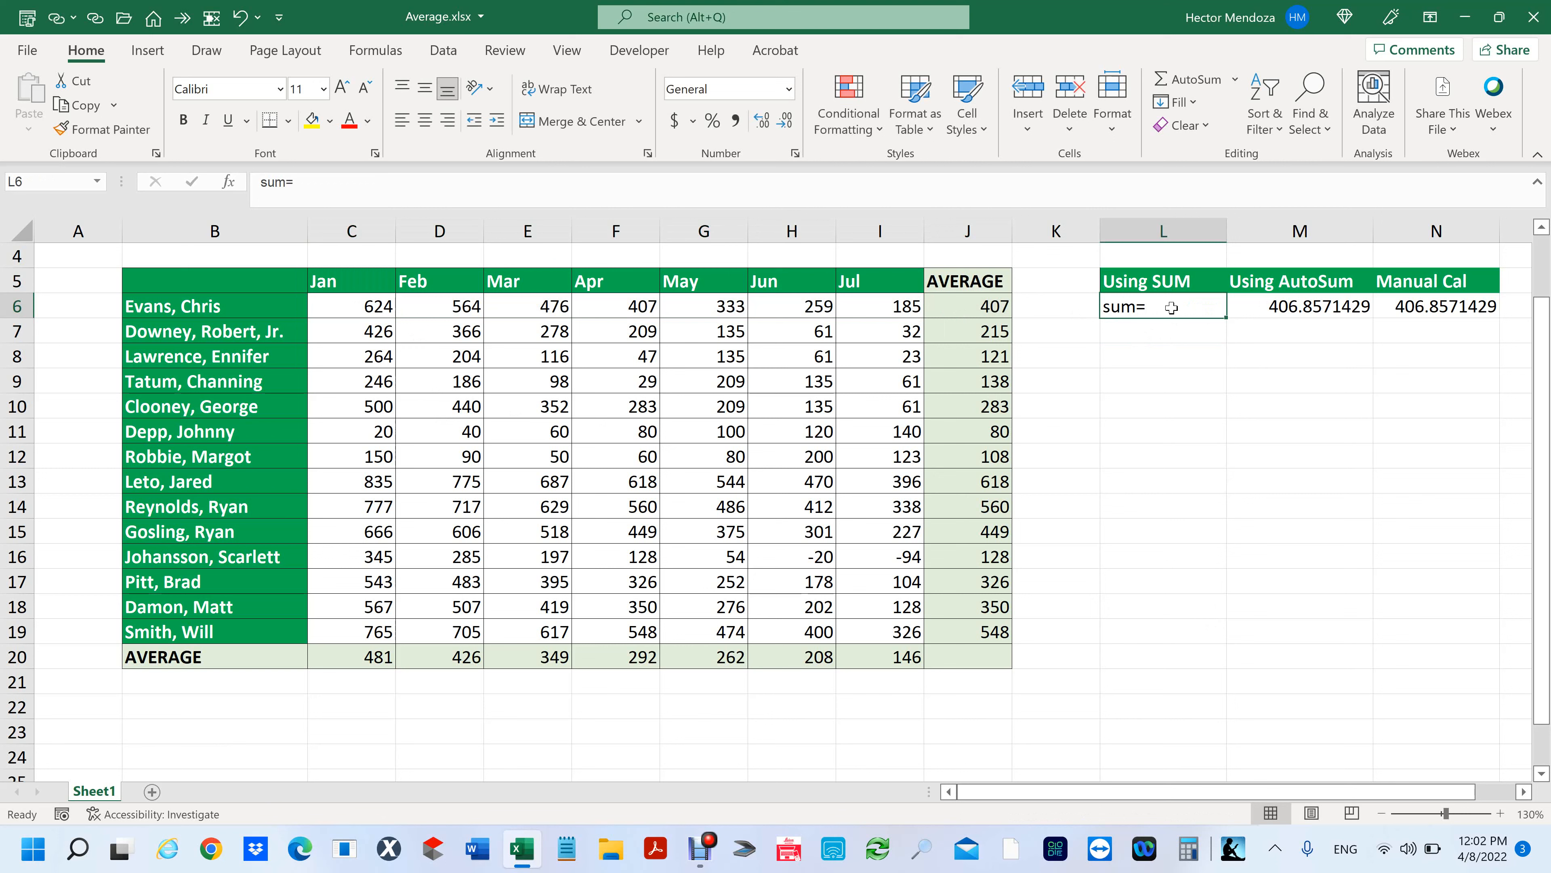
key("BackSpace")
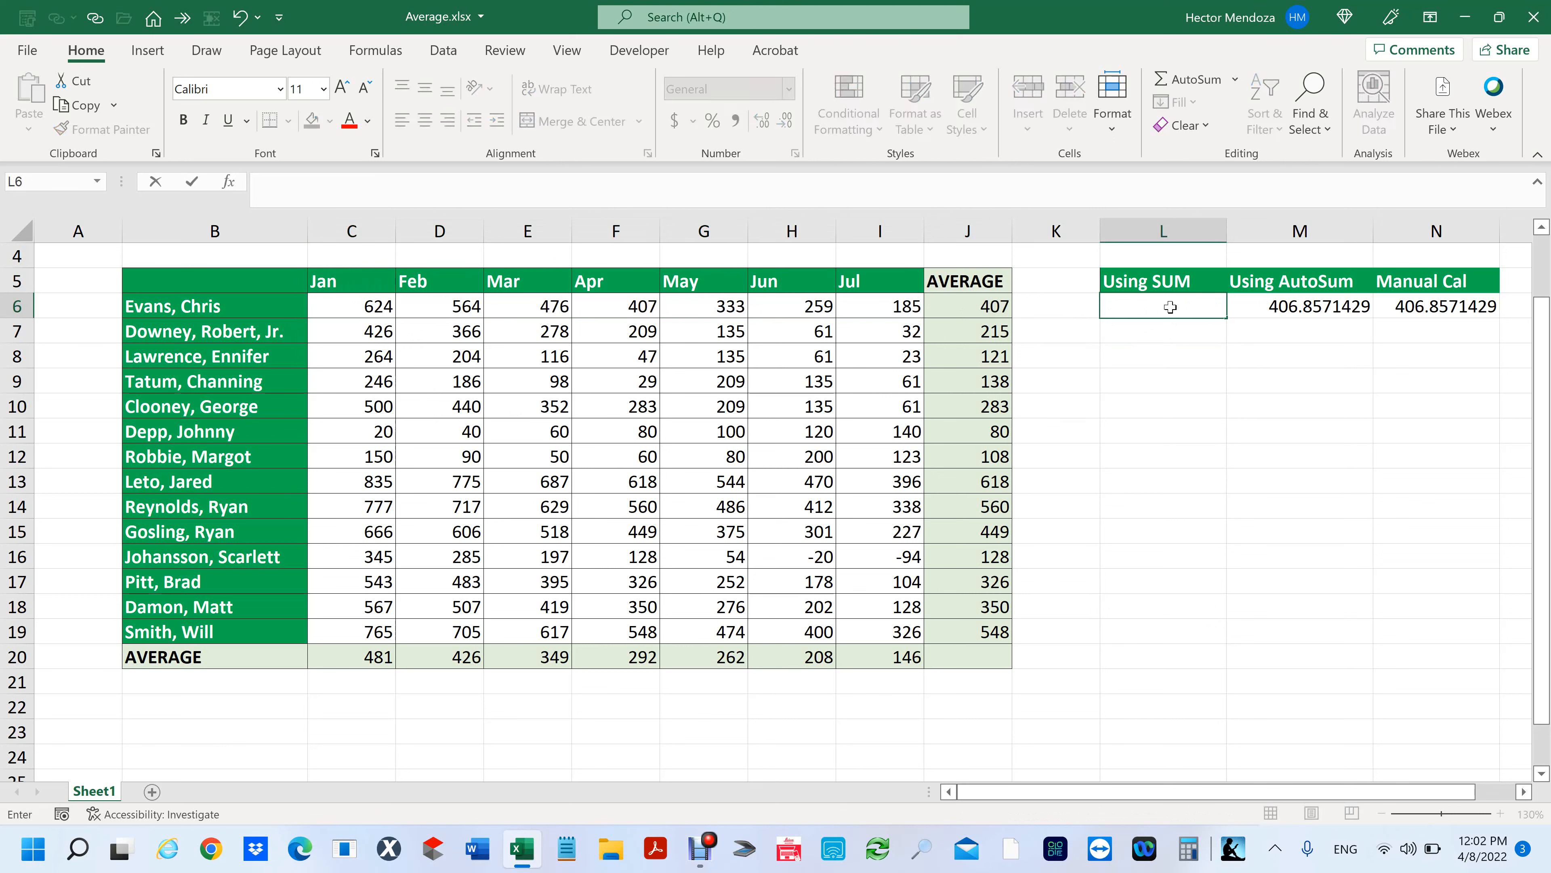
Step: Enter =SUM(C6:I6) in L6 to total the first row's Jan to Jul values
type("=sum")
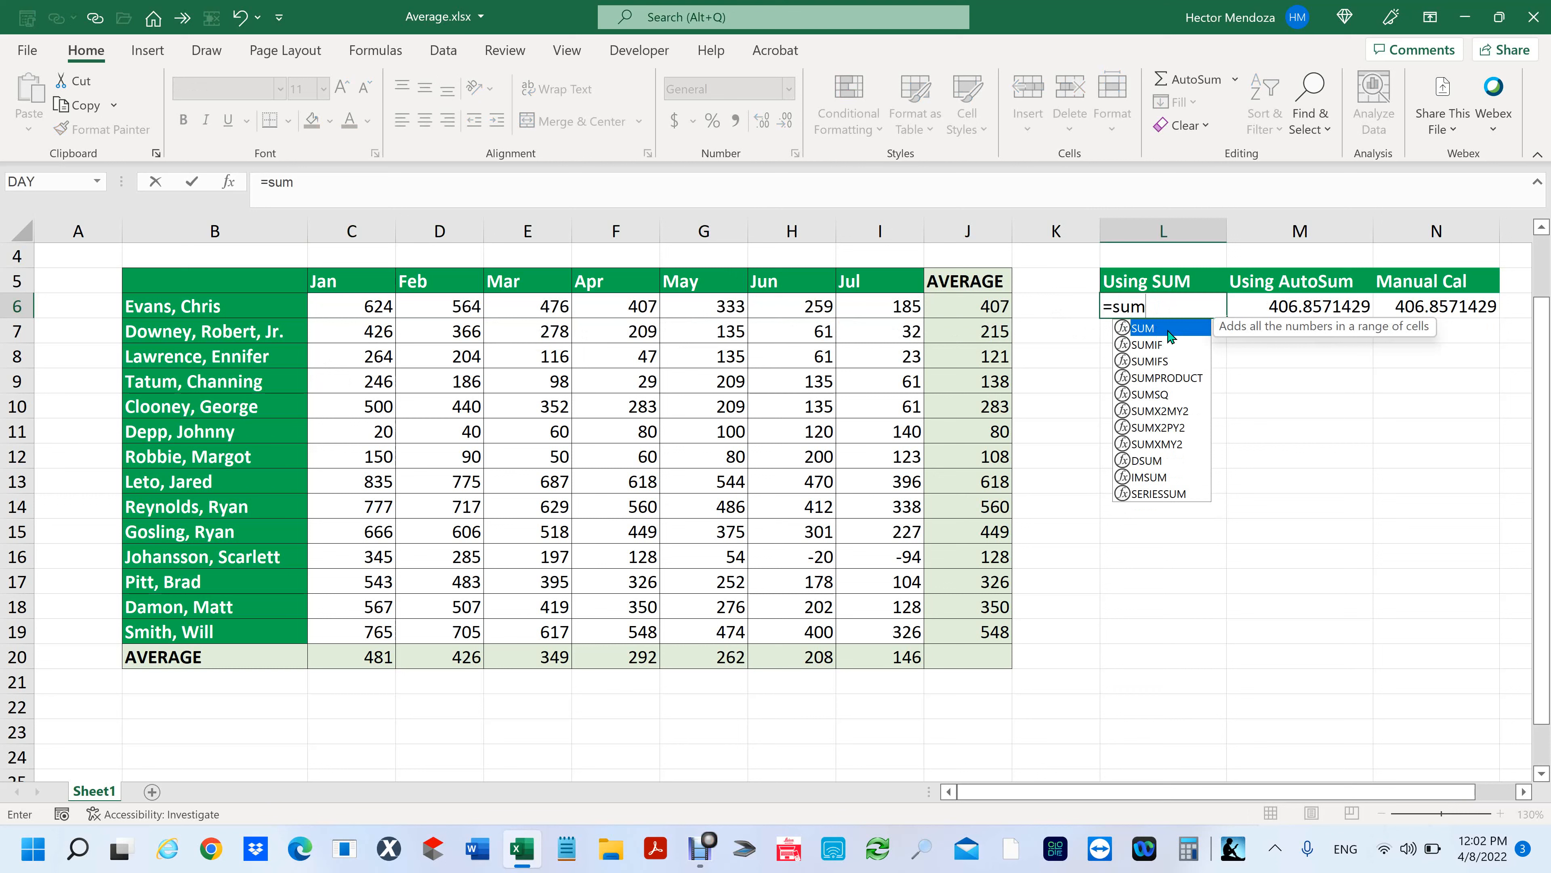
double_click(1153, 330)
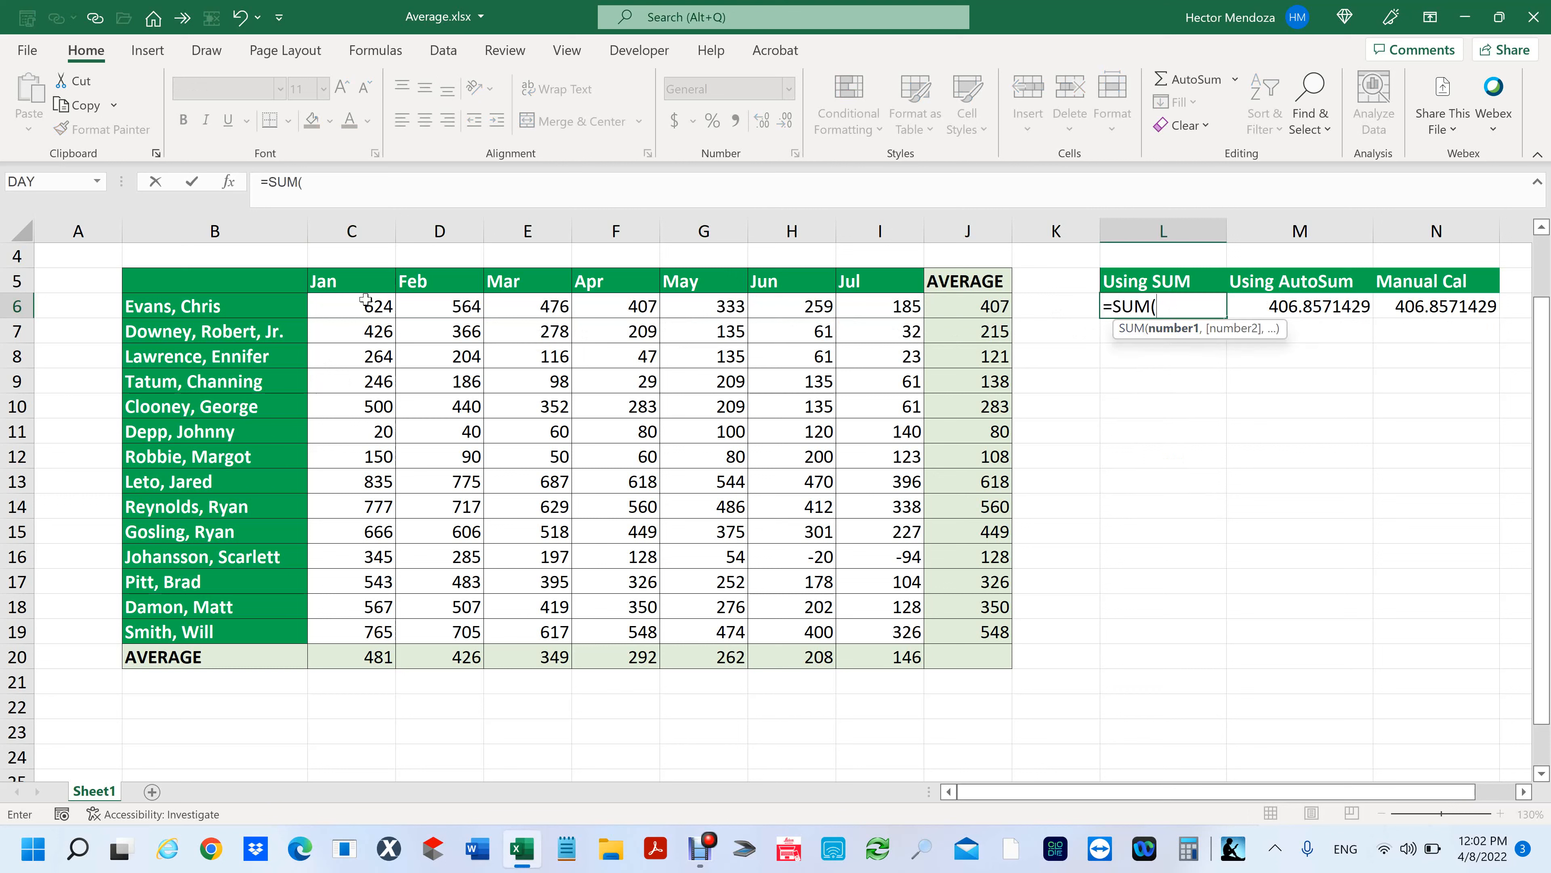
left_click_drag(366, 303, 878, 310)
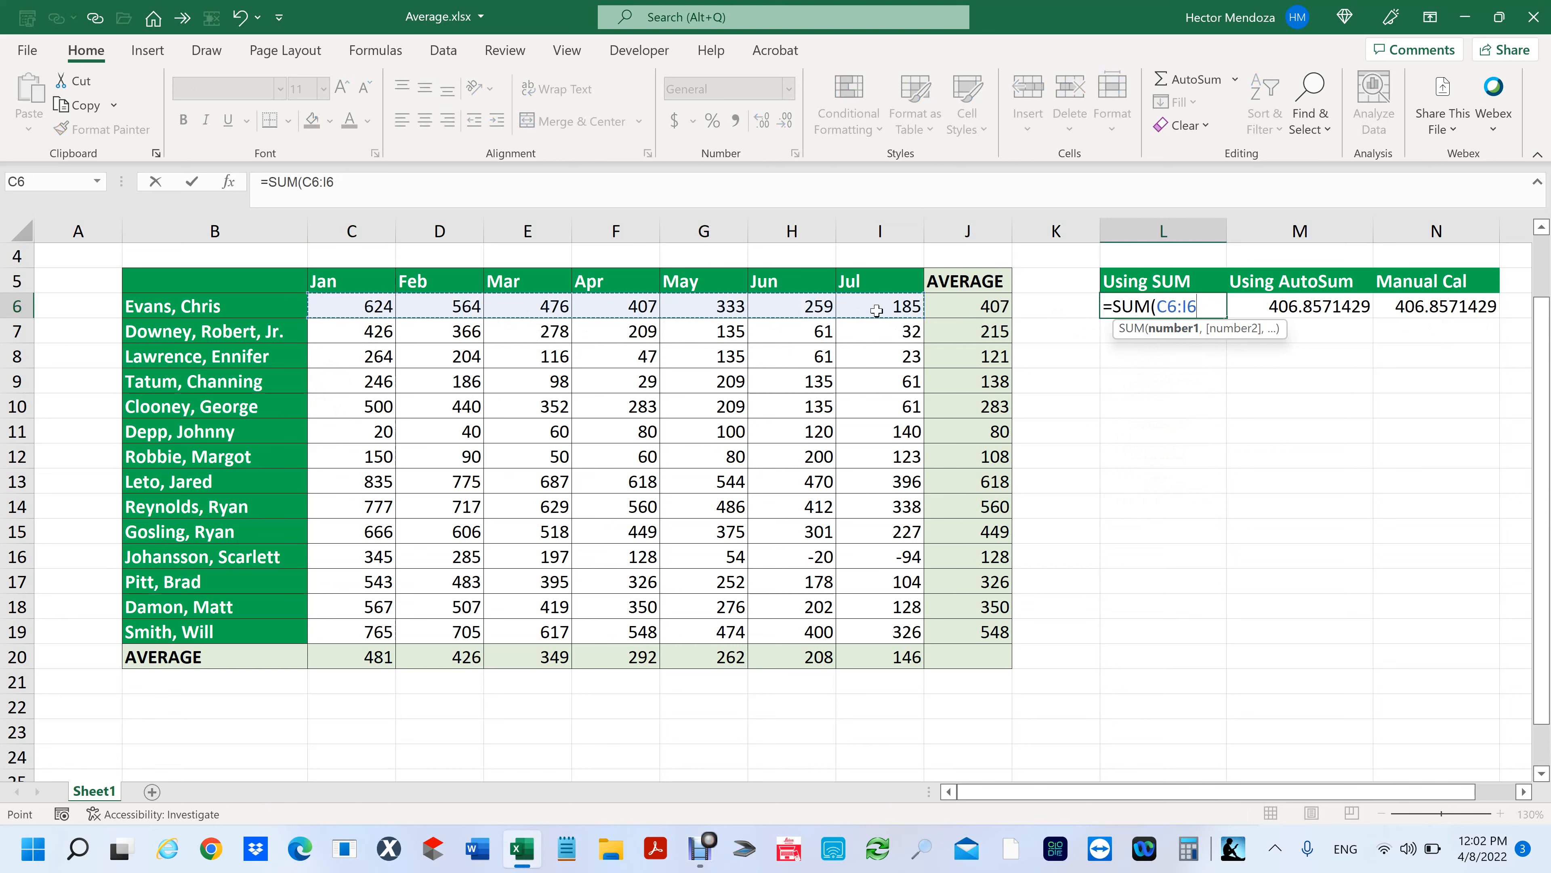
key("Return")
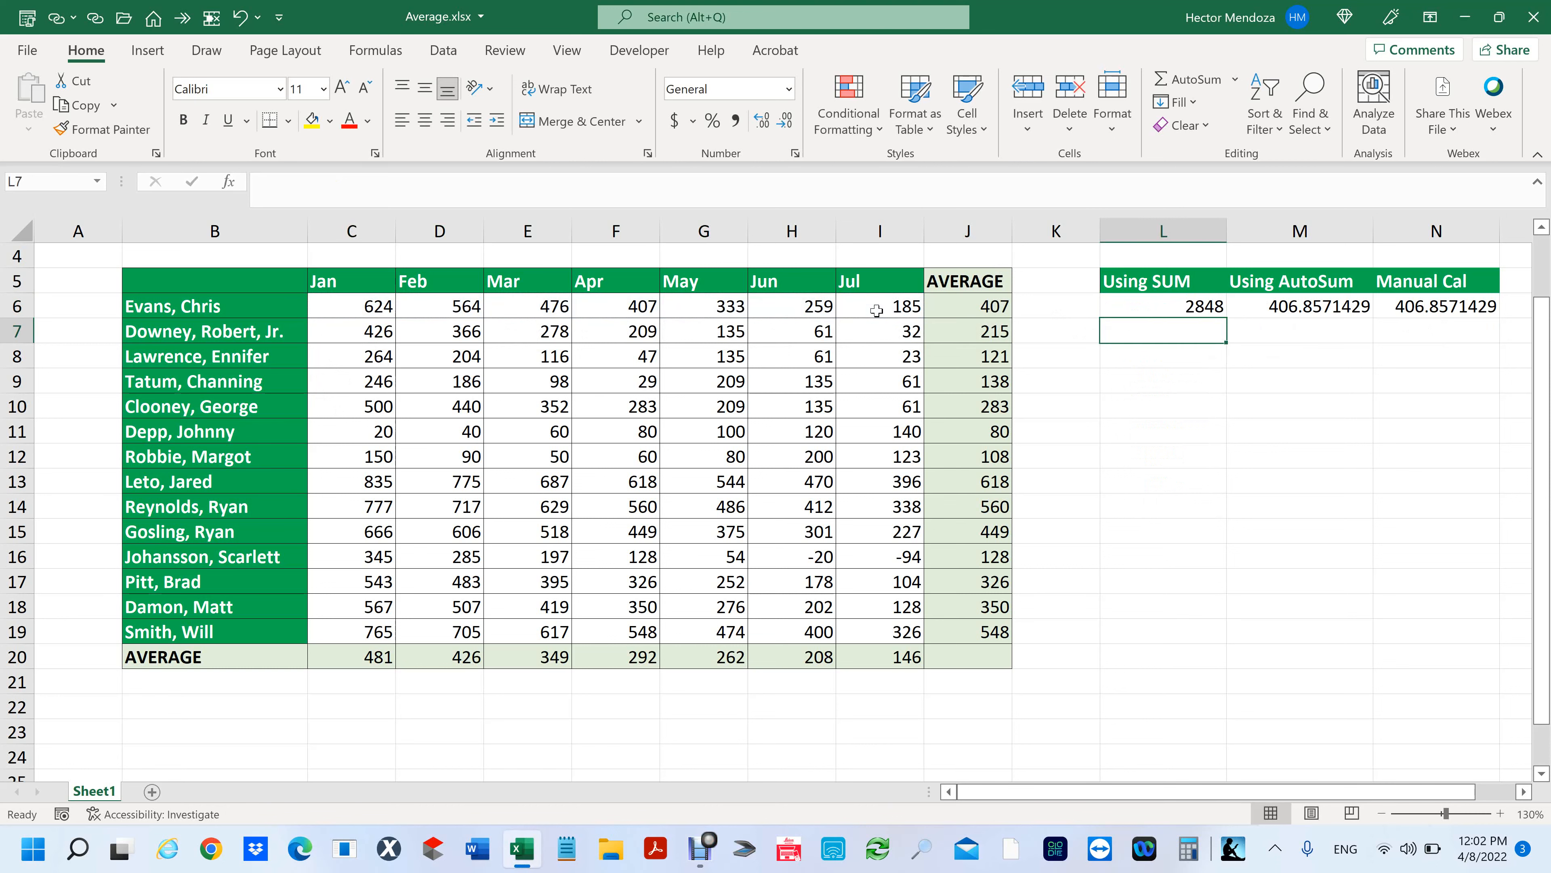
Step: Extend the formula in L6 to divide the total by 7, giving =SUM(C6:I6)/7
left_click(1189, 299)
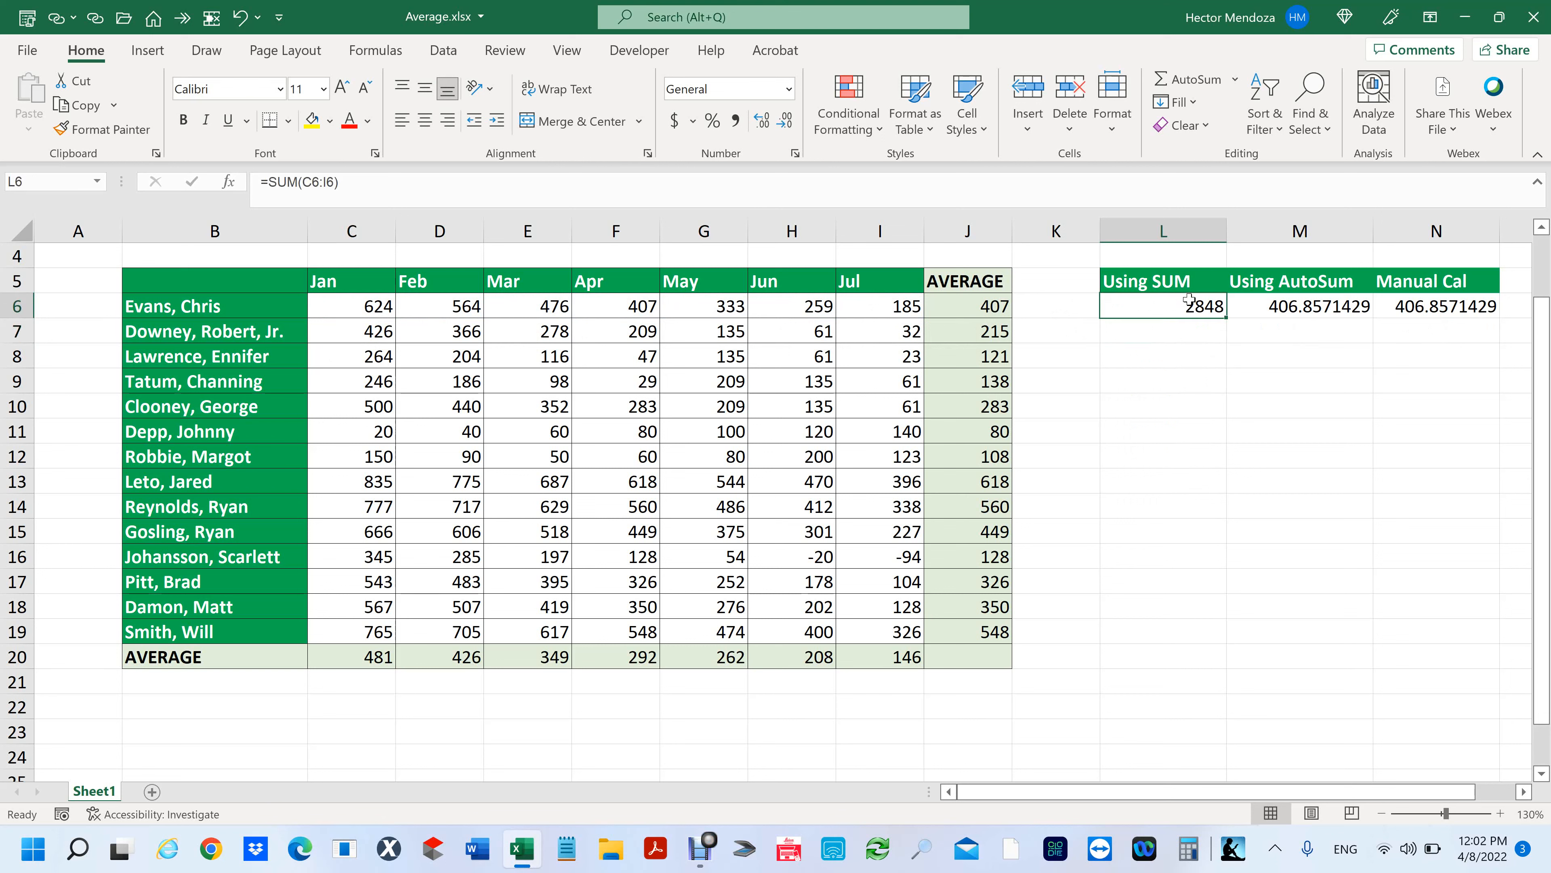
left_click(354, 183)
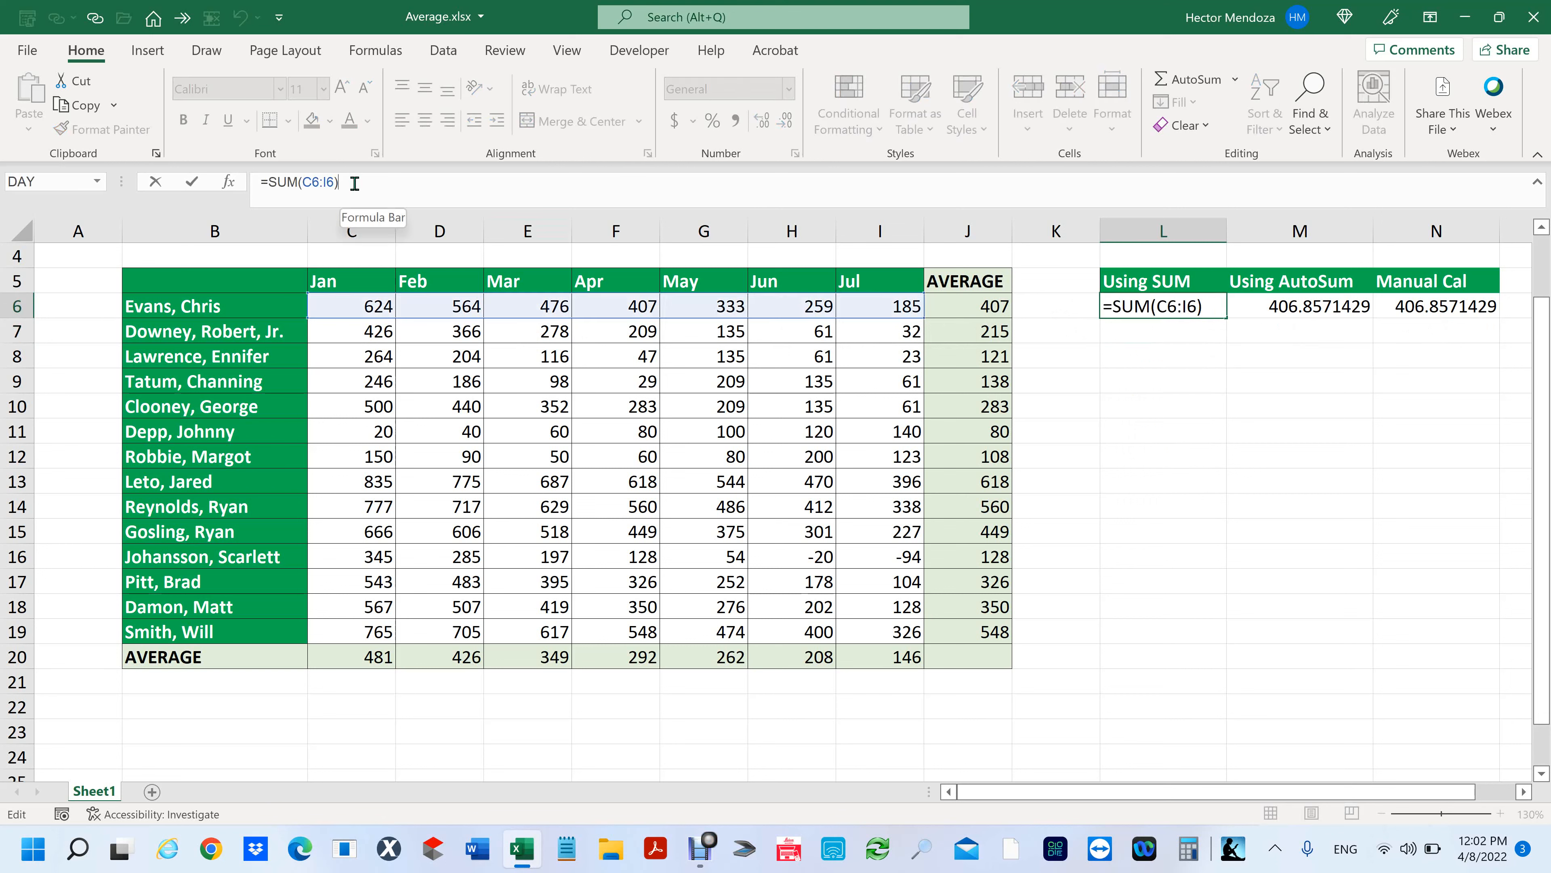
type("/")
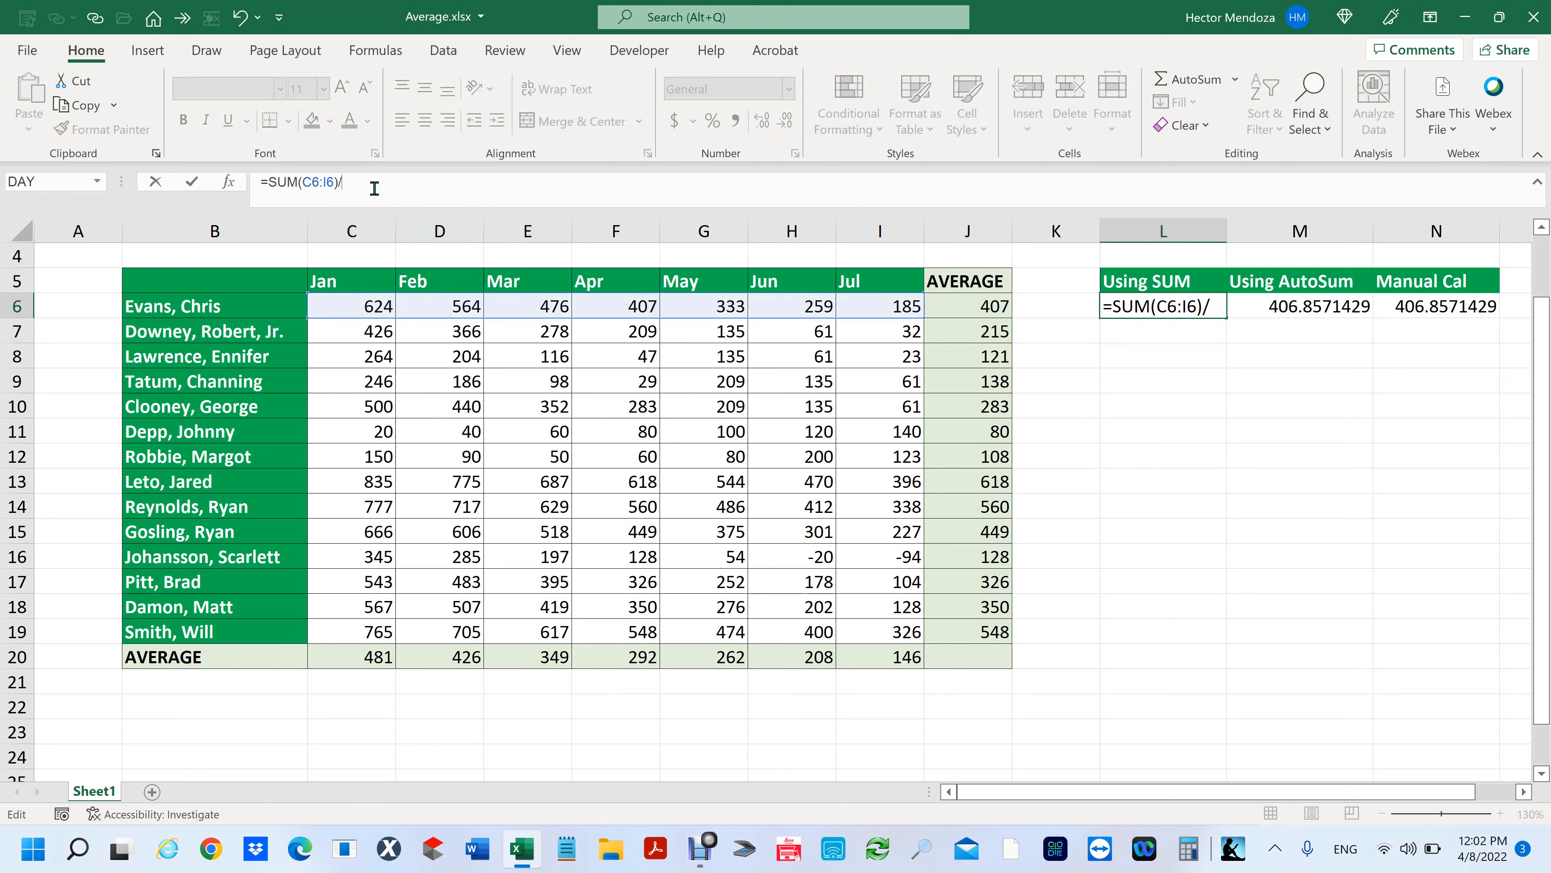
type("7")
key("Return")
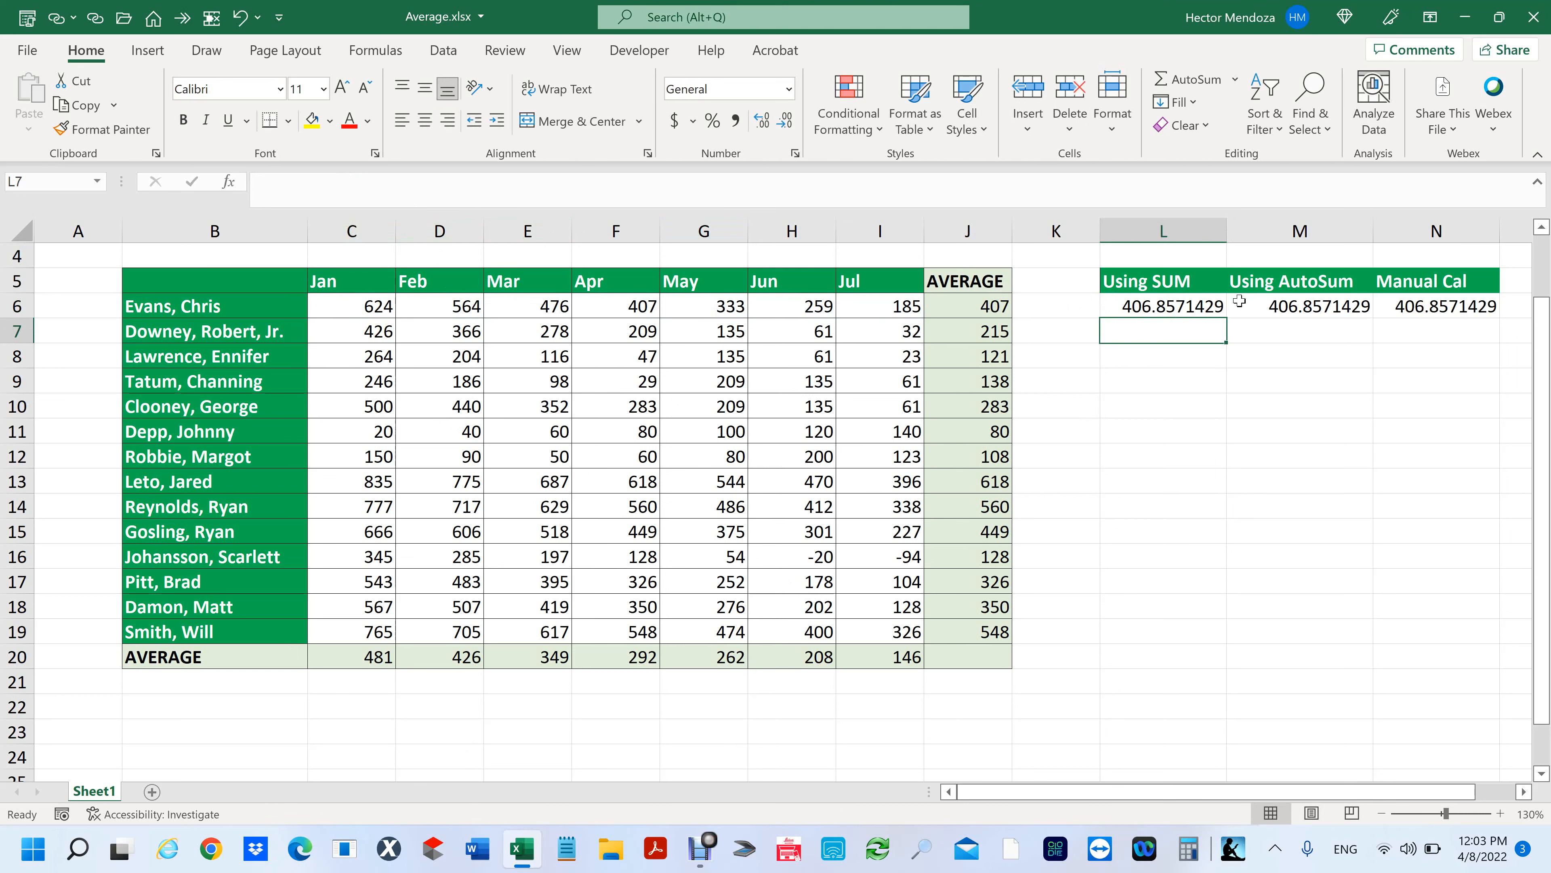
Step: Format L6 under Using SUM as Number with 0 decimal places
left_click(1168, 305)
key("ctrl+1")
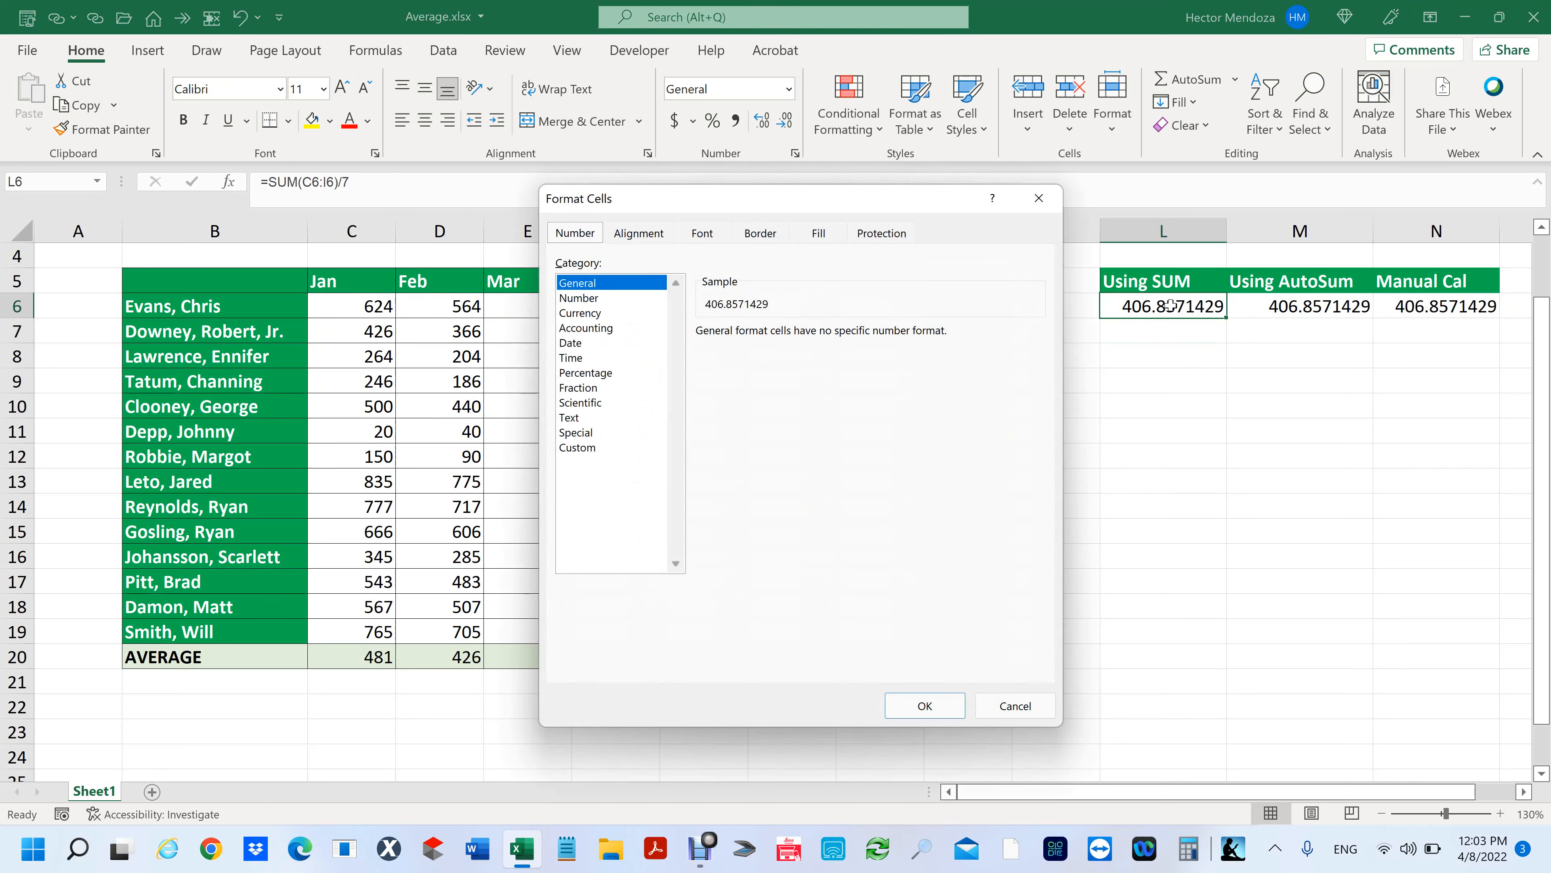
left_click(596, 299)
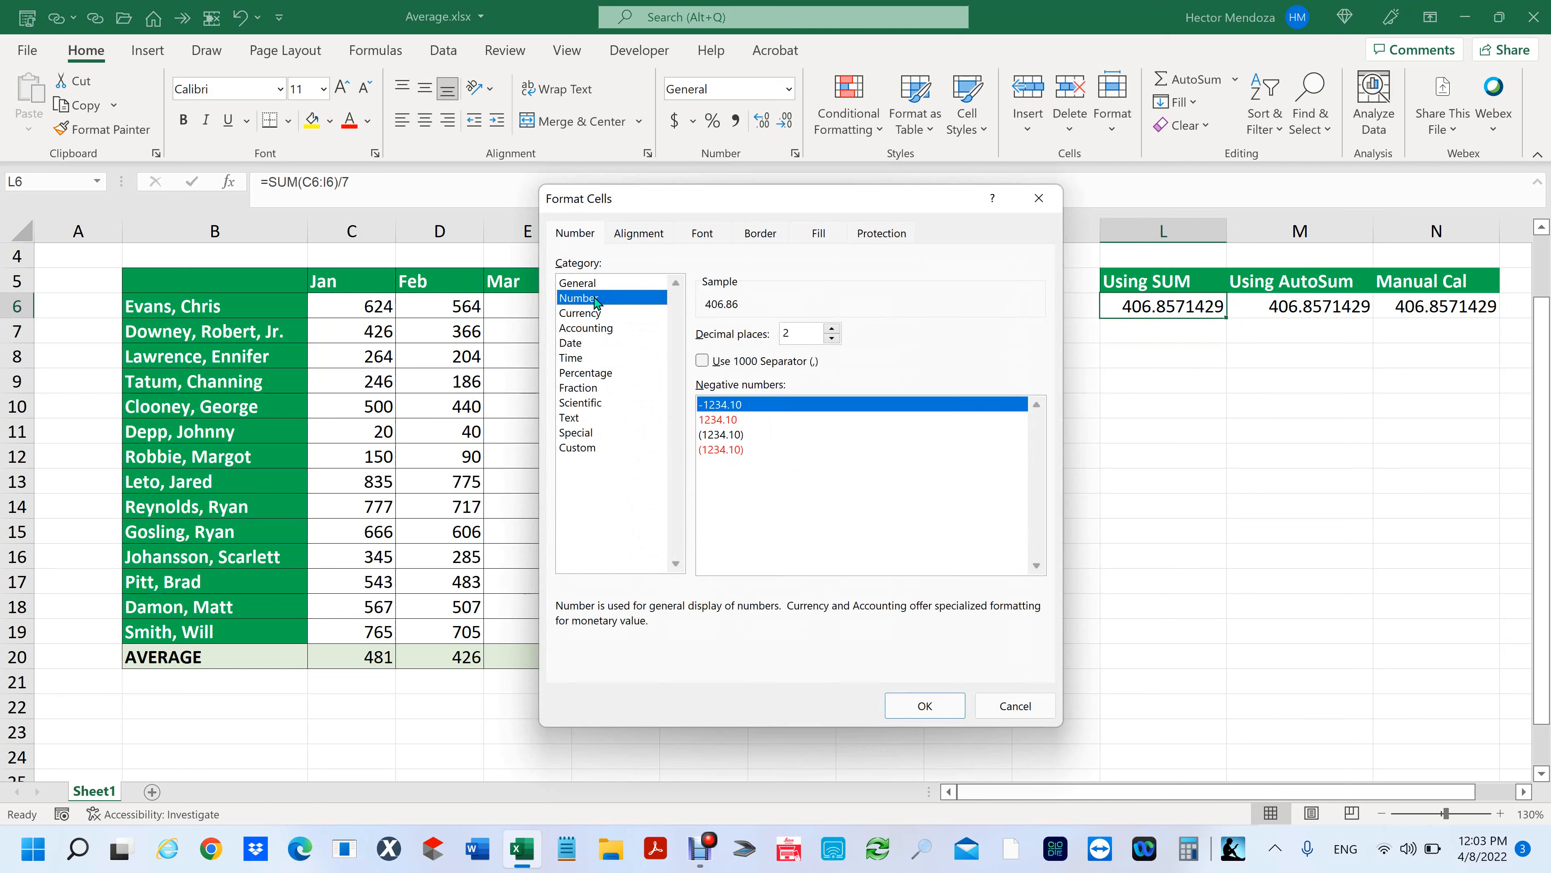
left_click(831, 338)
left_click(832, 338)
left_click(928, 706)
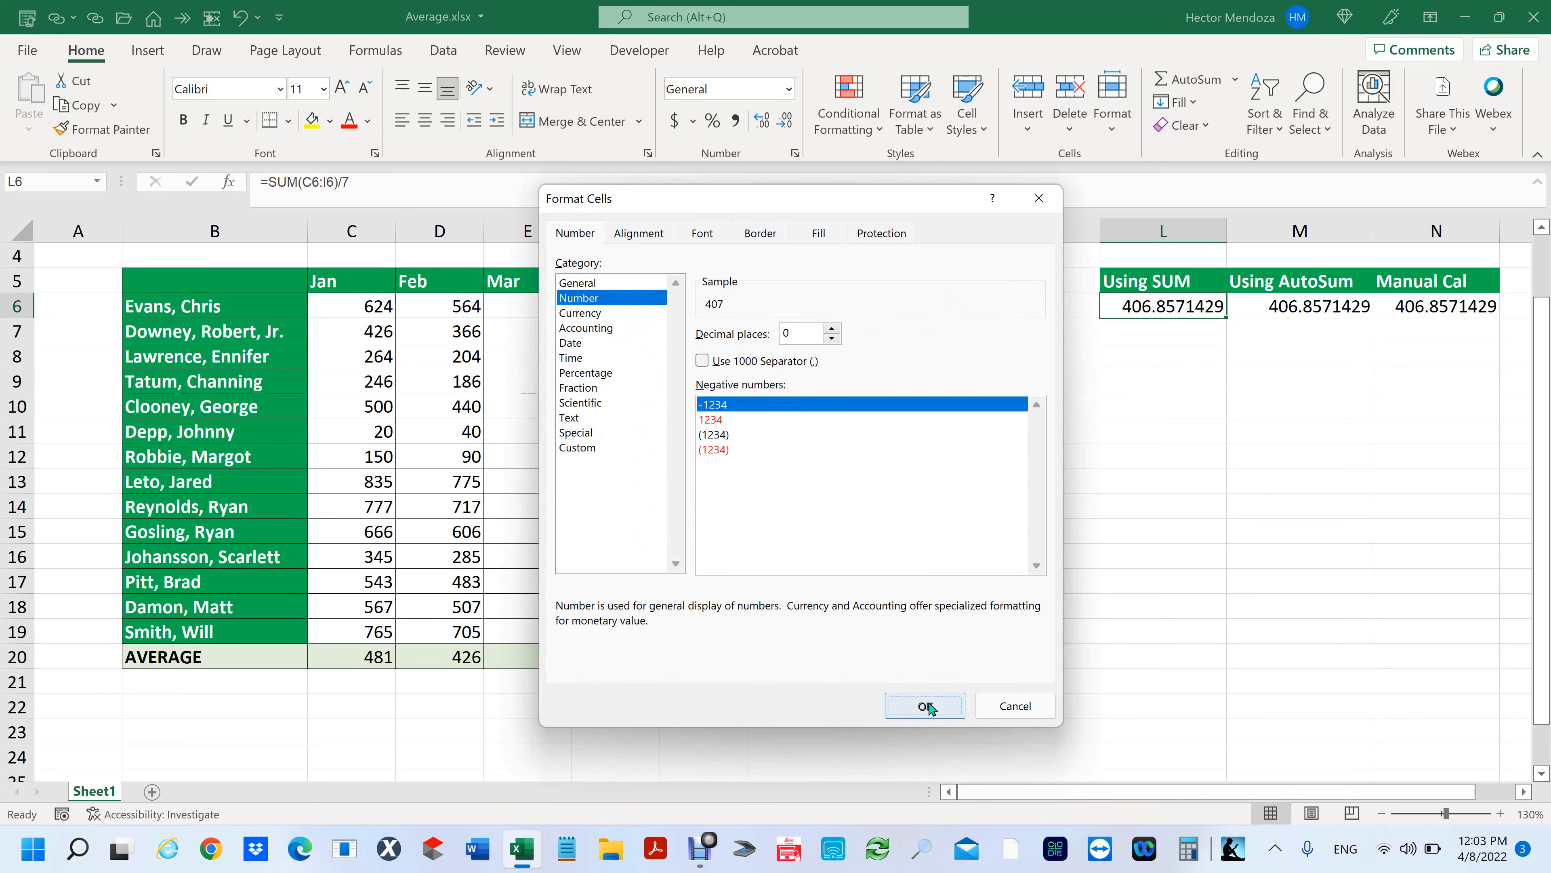
left_click(1288, 452)
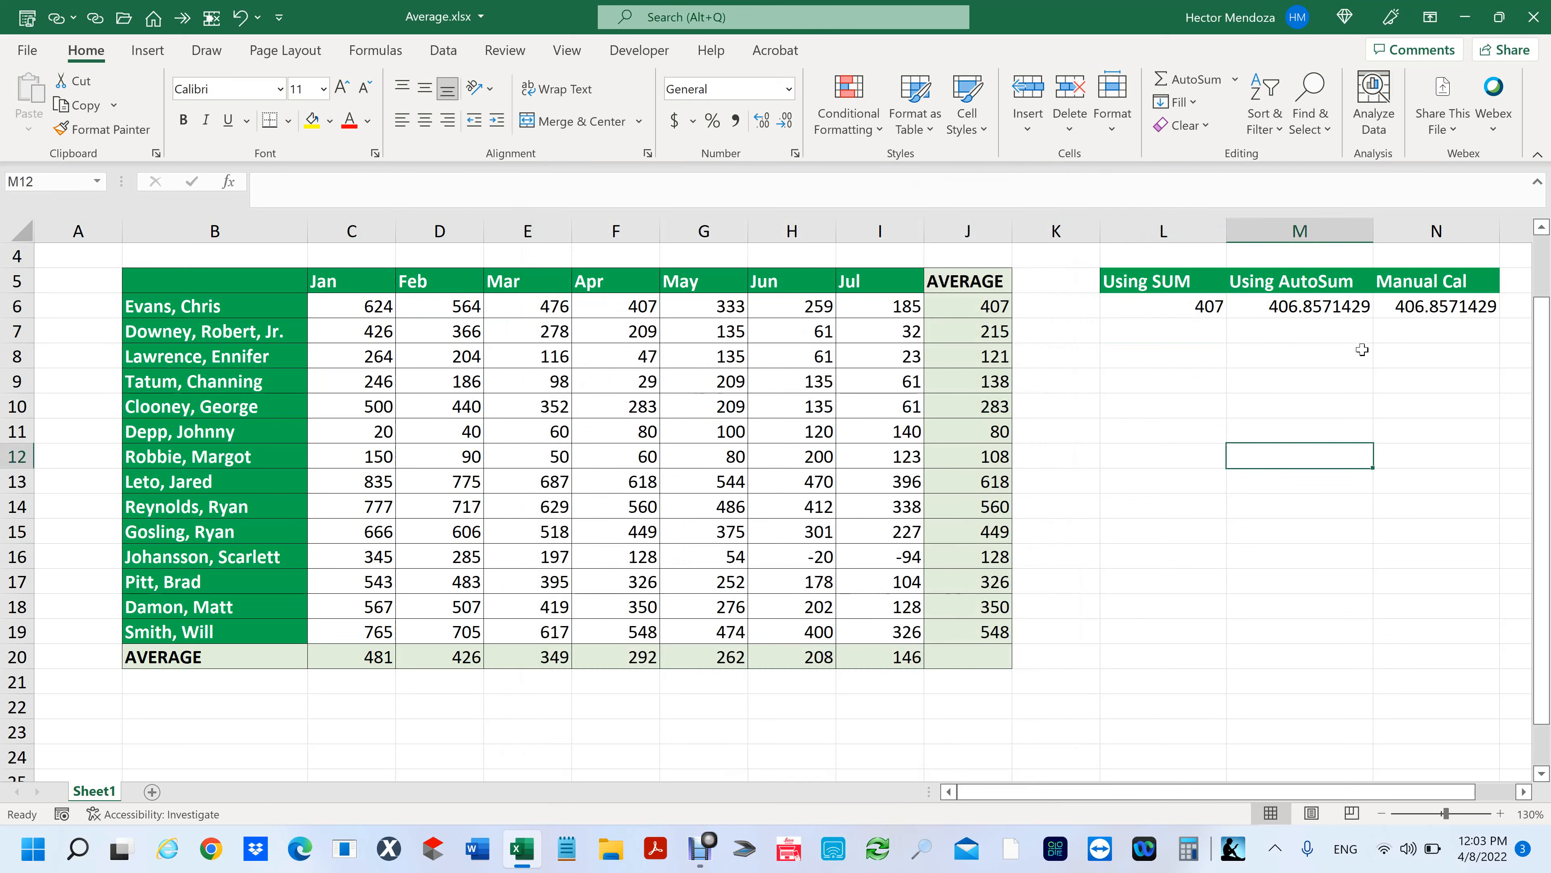
Step: Clear M6 under Using AutoSum, insert an AutoSum of C6:I6 and divide it by 7, giving =SUM(C6:I6)/7
left_click(1183, 309)
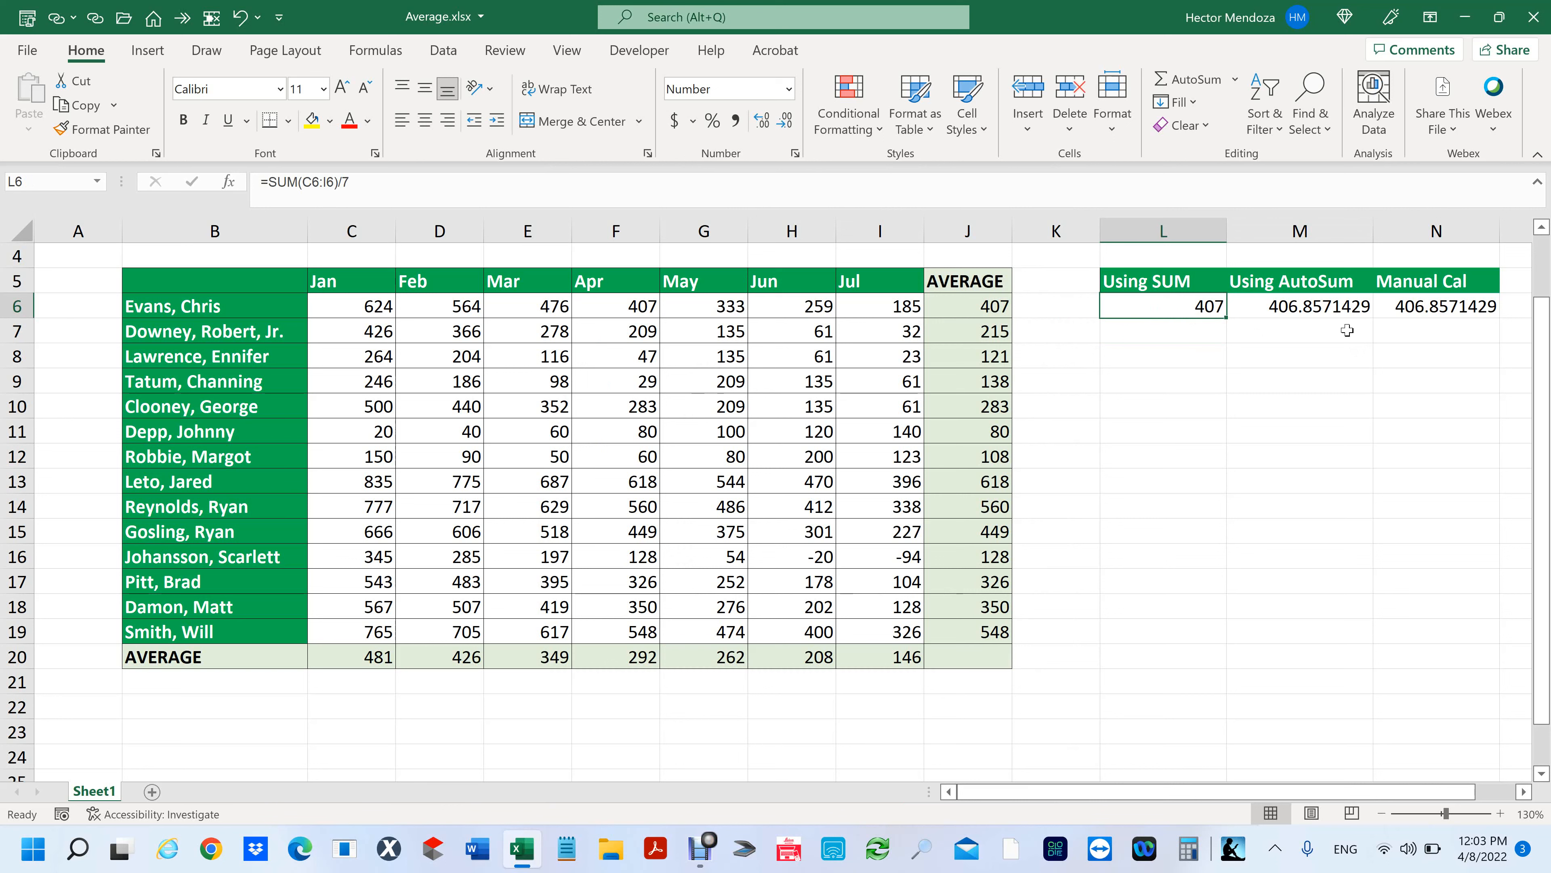
left_click(1312, 310)
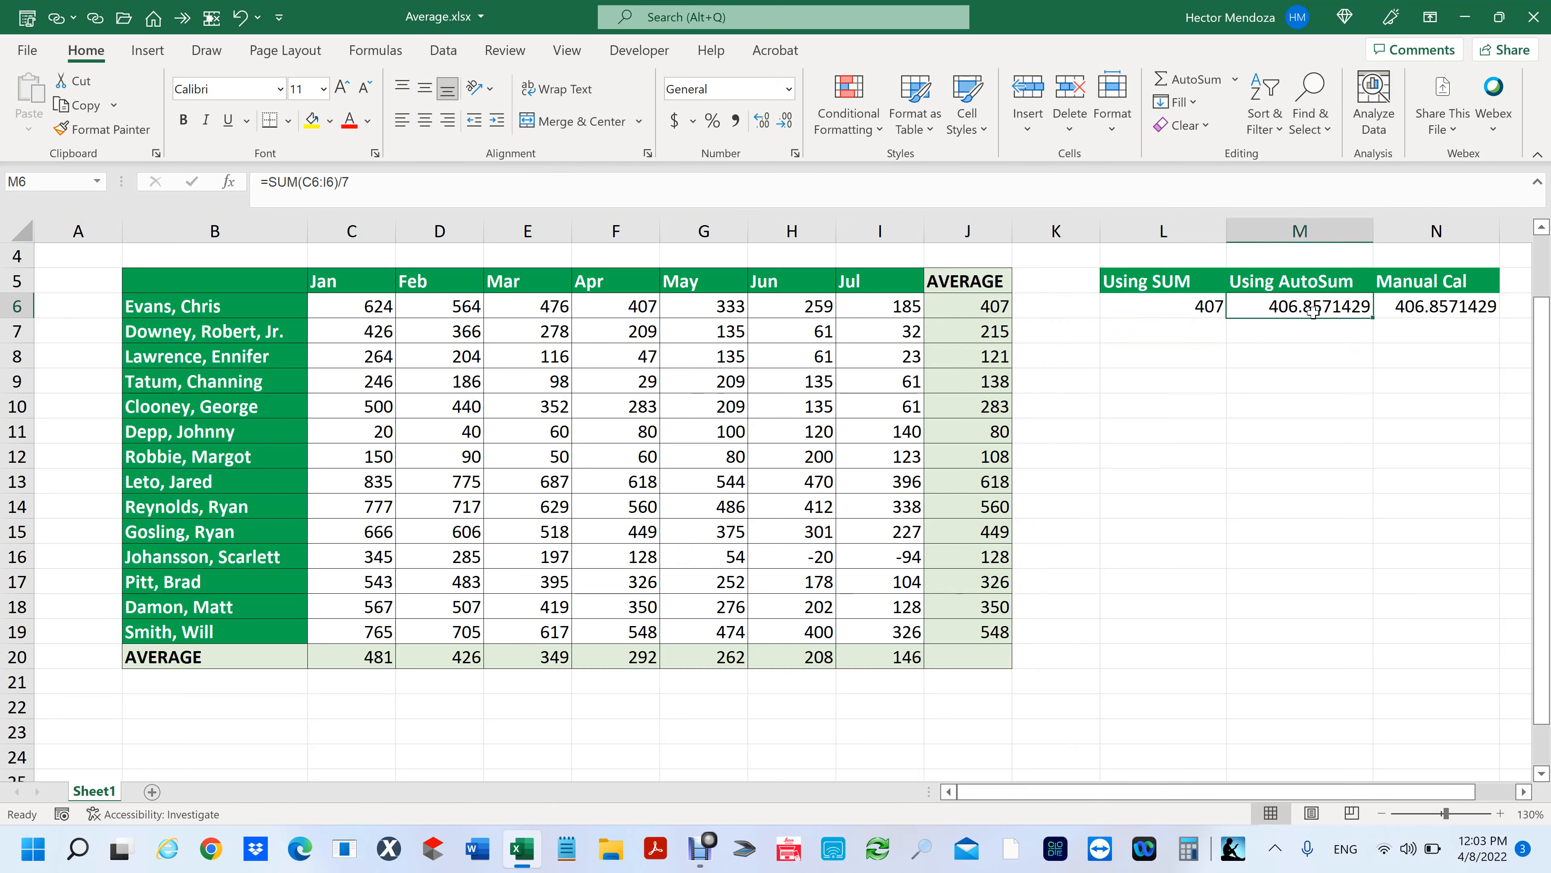
key("Delete")
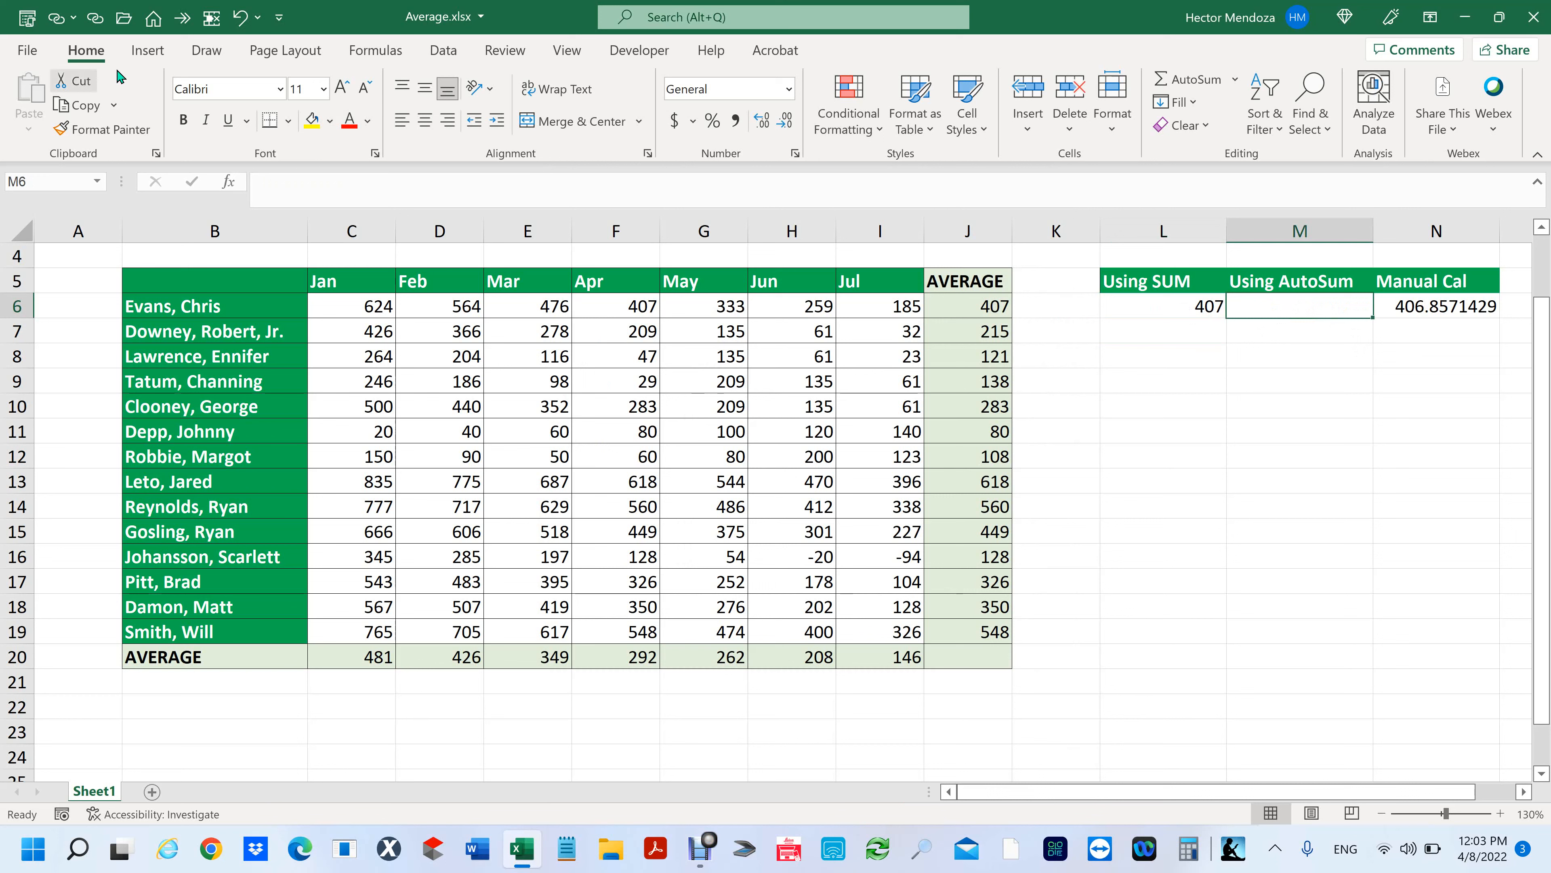
left_click(1182, 88)
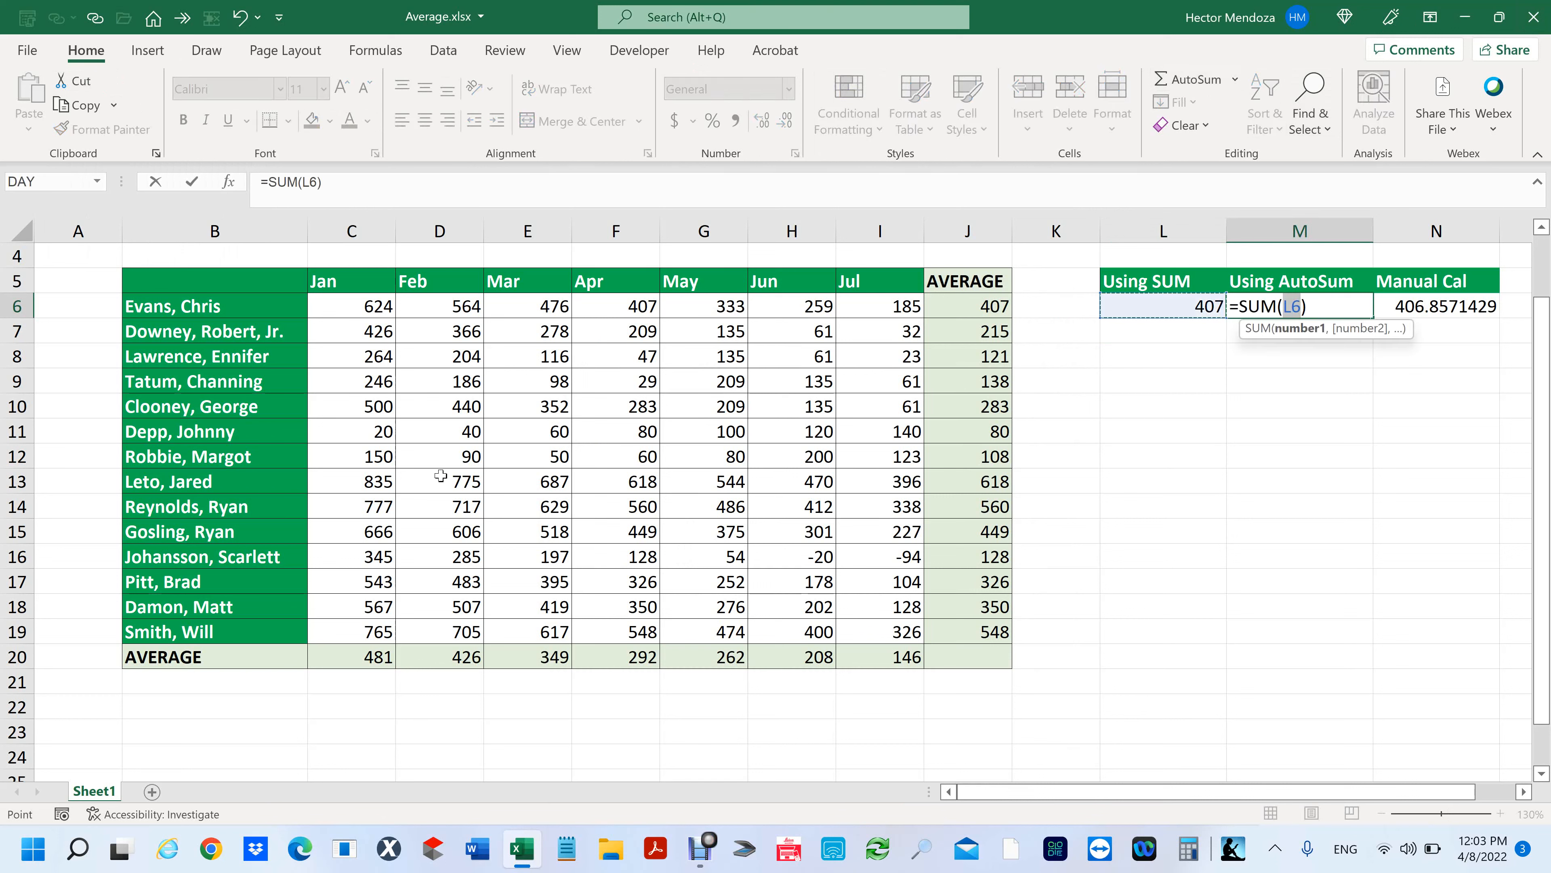
left_click_drag(360, 303, 893, 309)
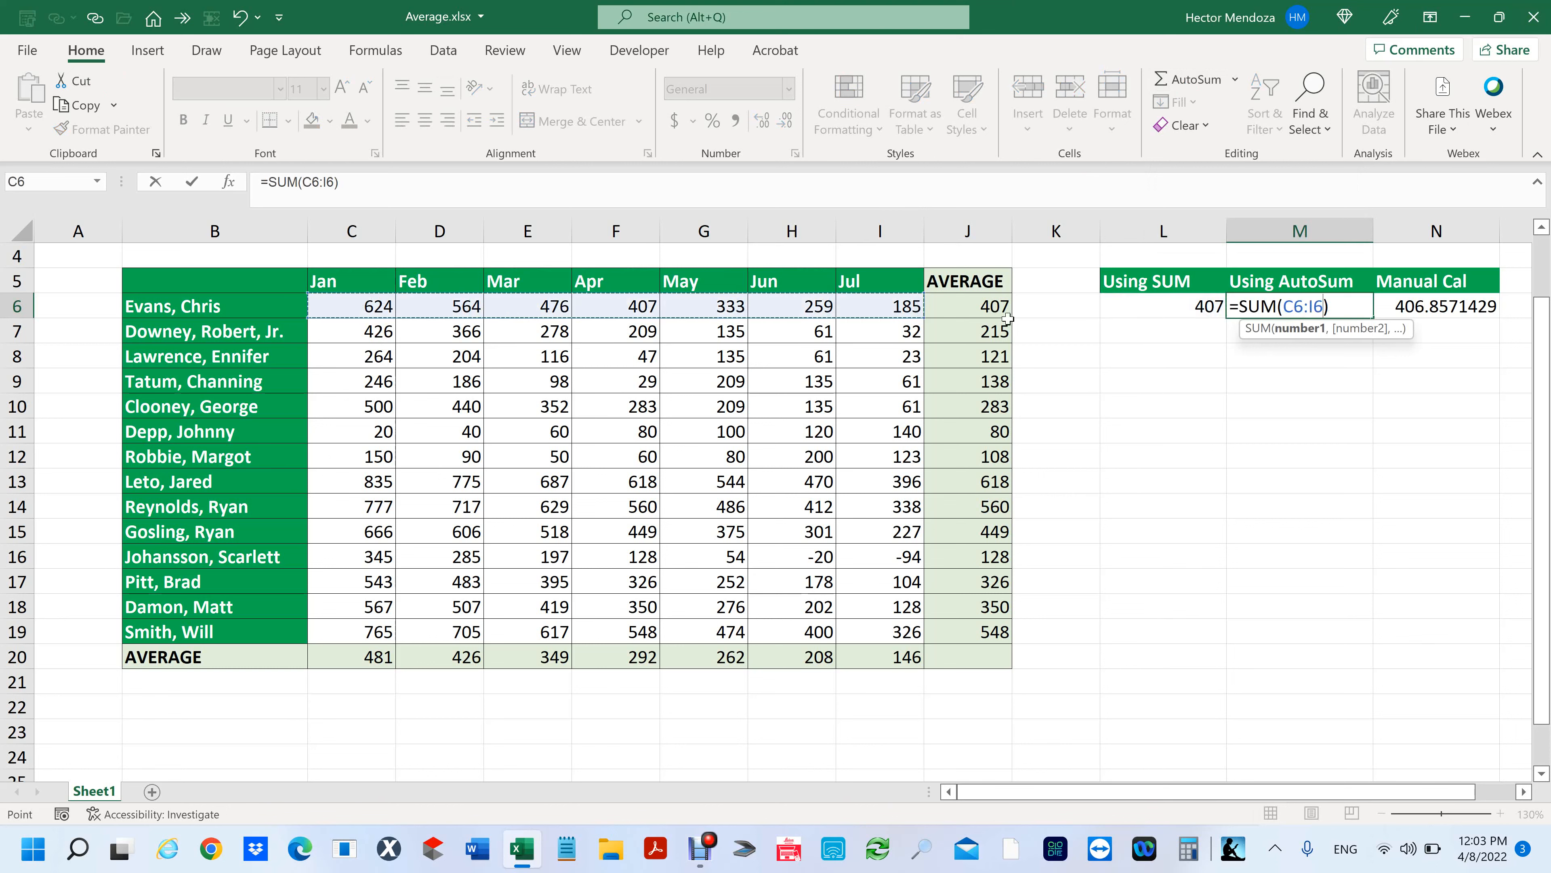
left_click(1351, 304)
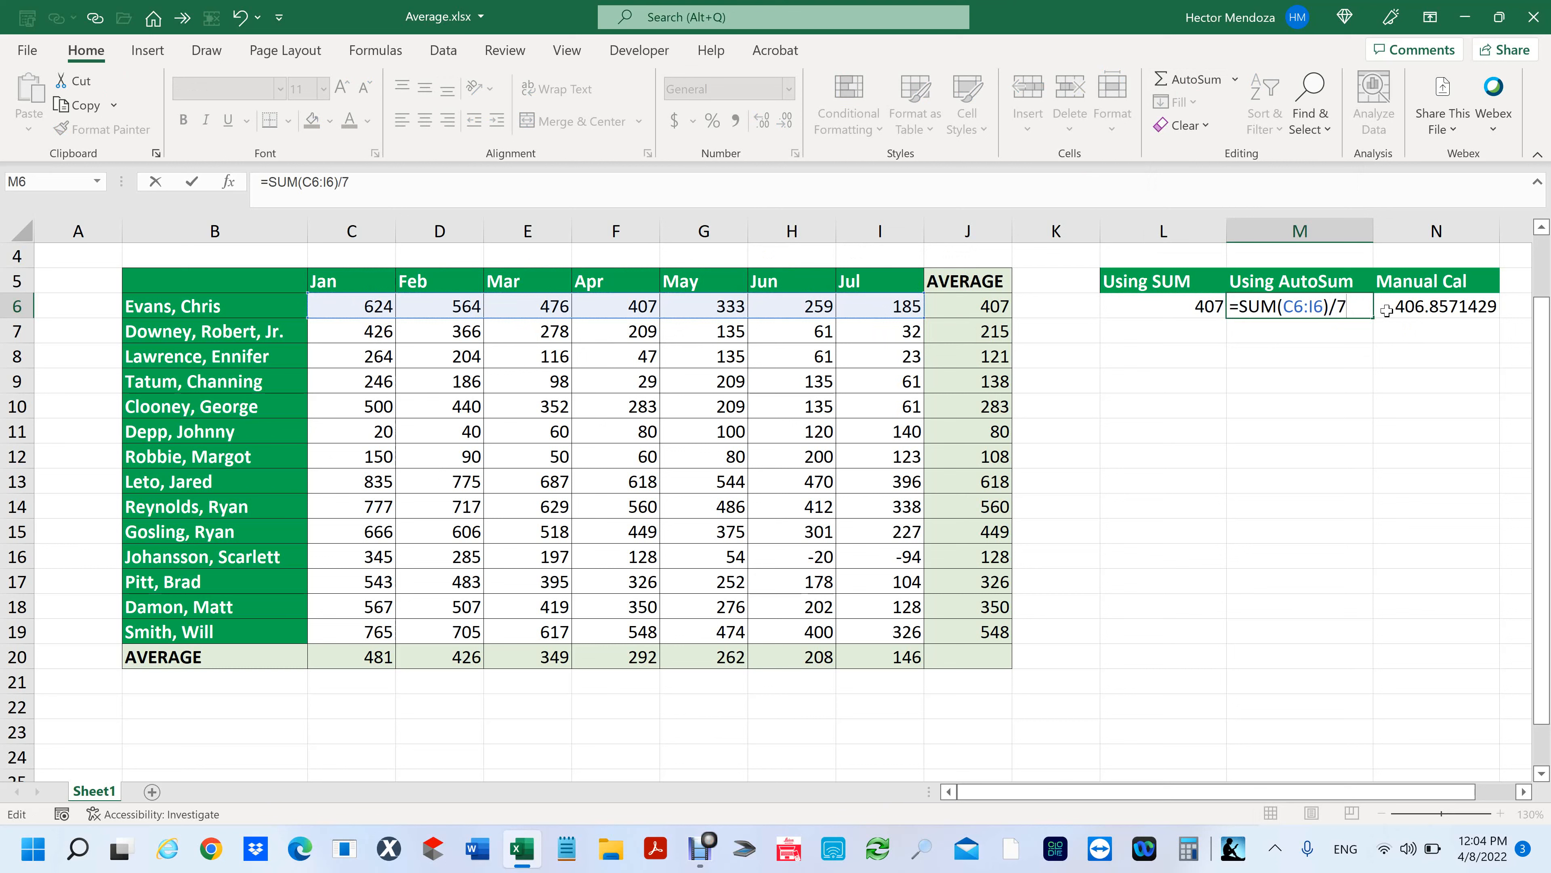
key("Return")
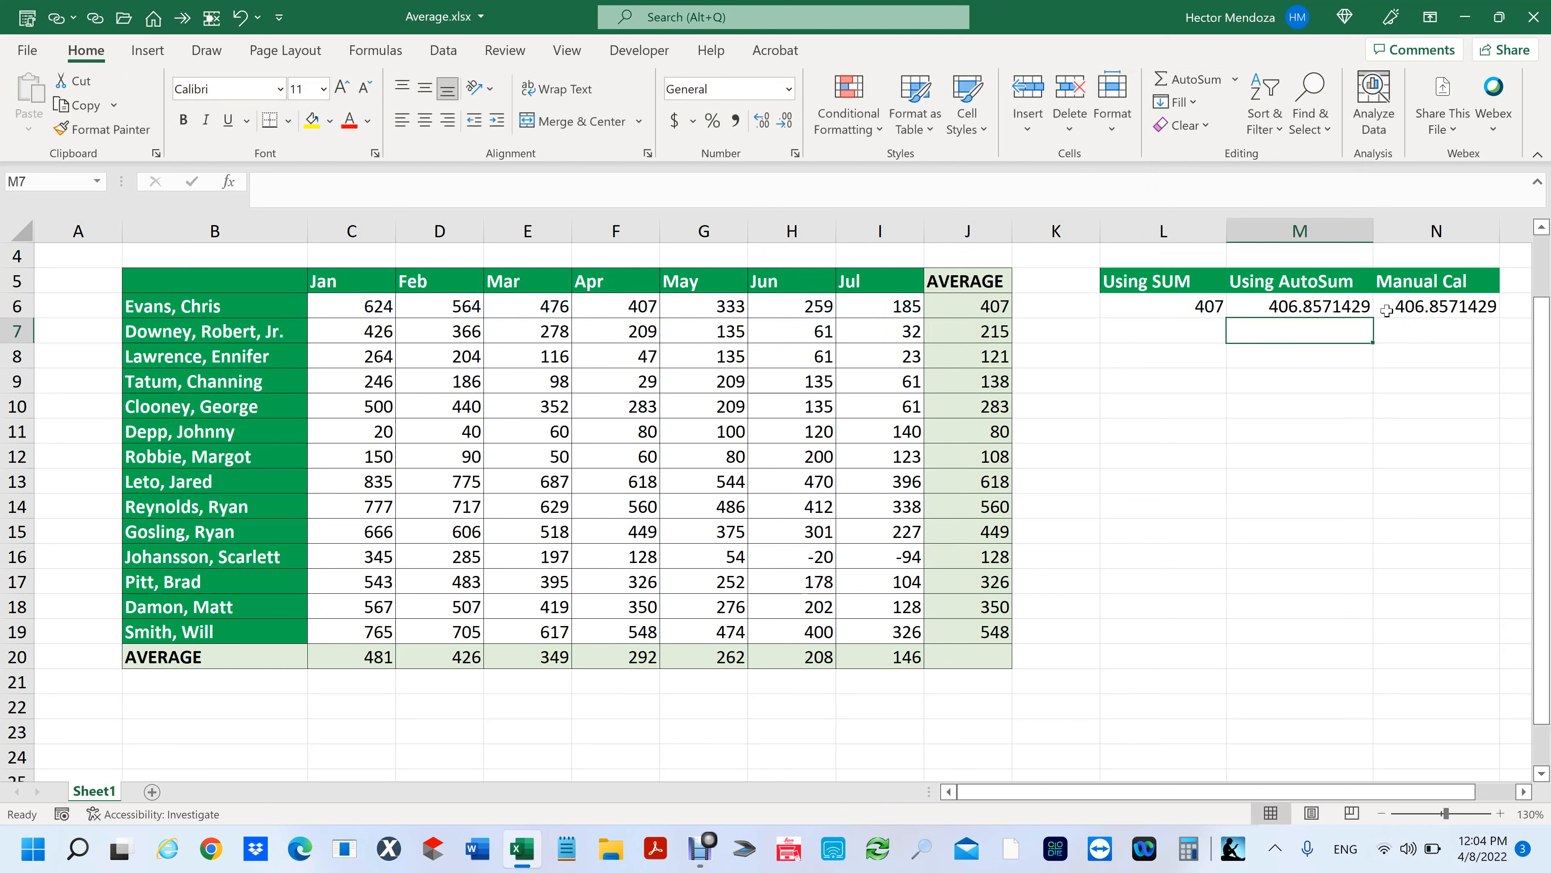
Step: Format M6 under Using AutoSum as Number with 0 decimal places
left_click(1301, 306)
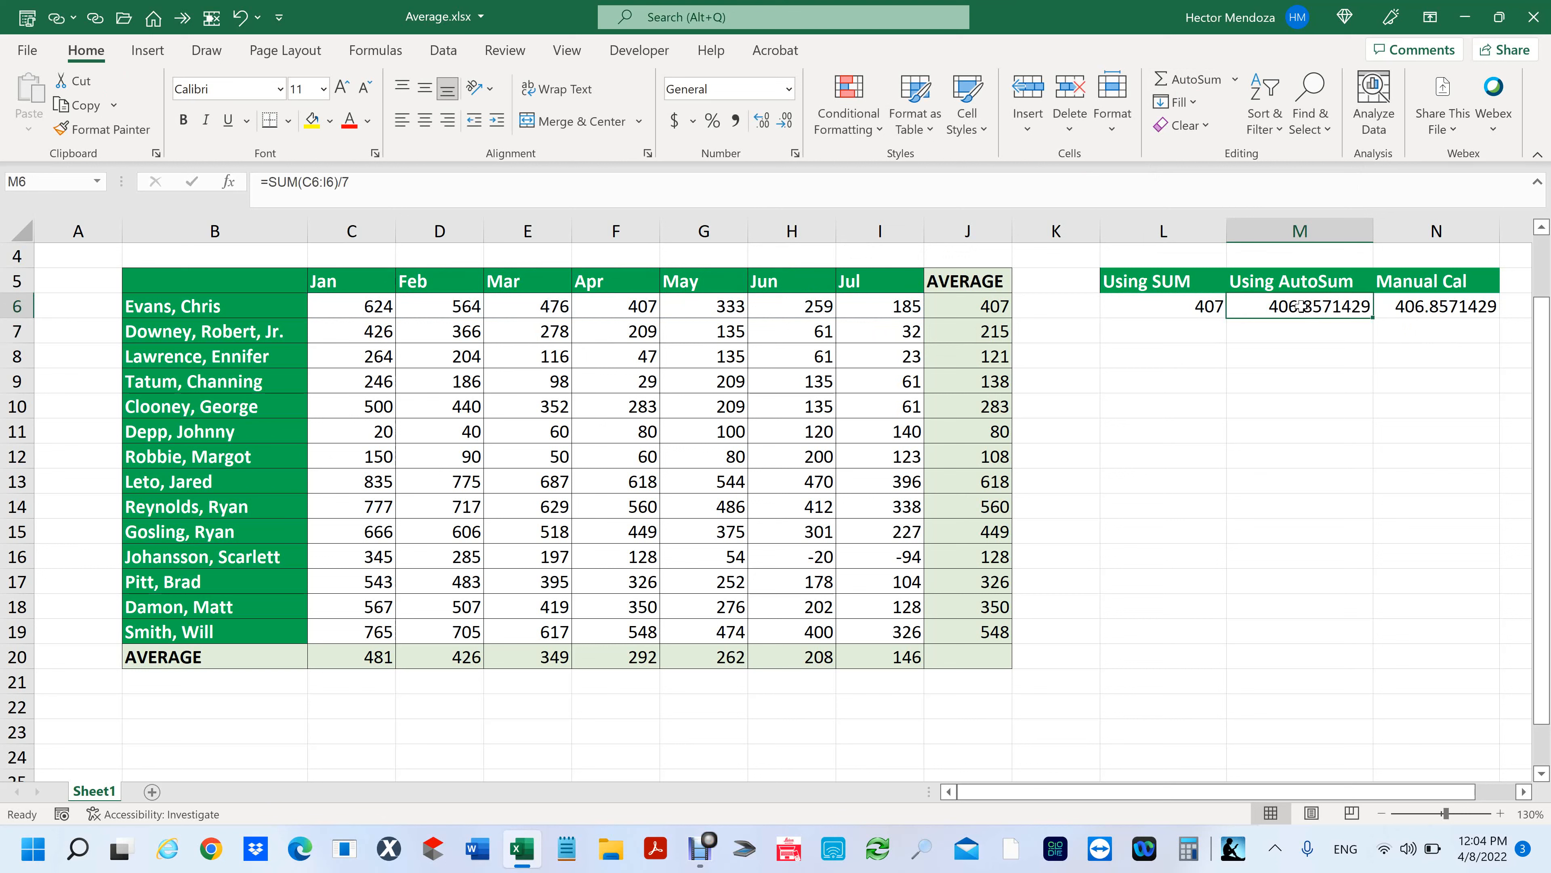
key("ctrl+1")
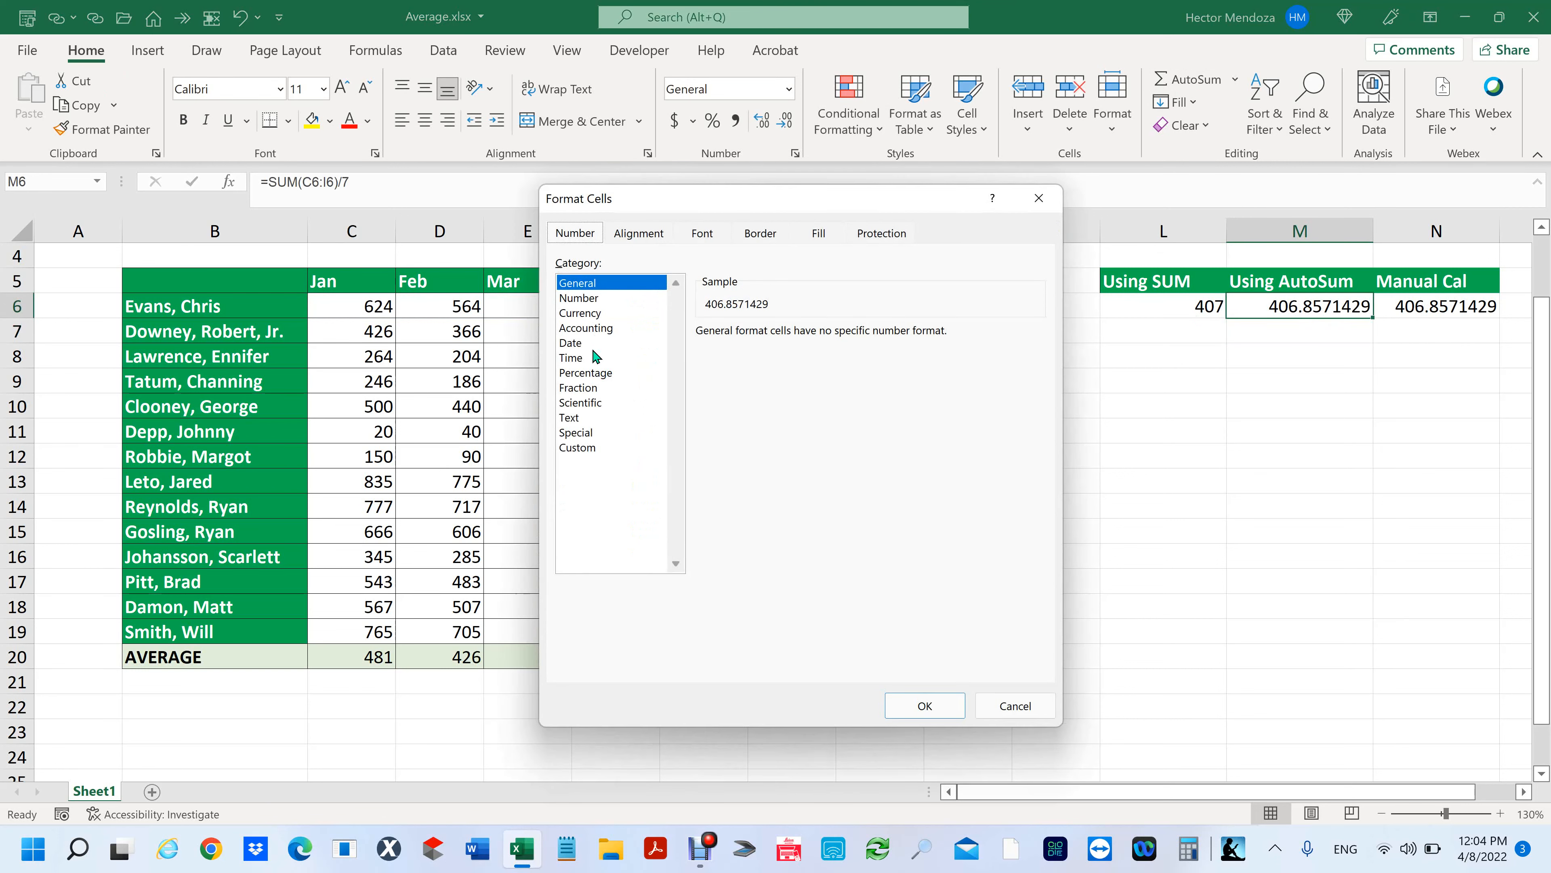
left_click(601, 299)
left_click(830, 338)
left_click(831, 338)
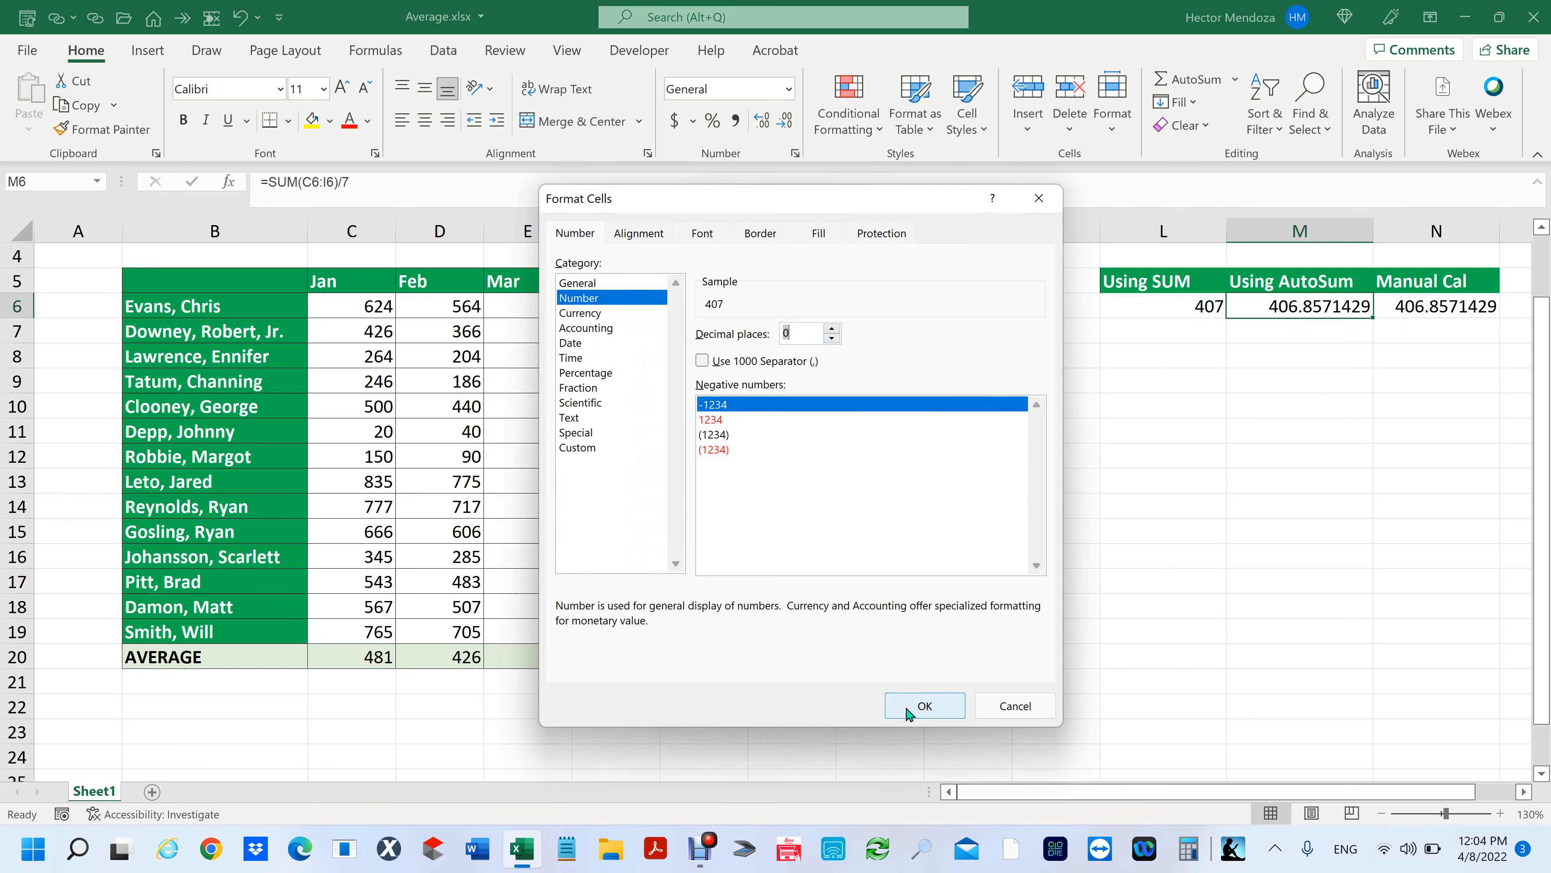
left_click(927, 707)
left_click(1389, 385)
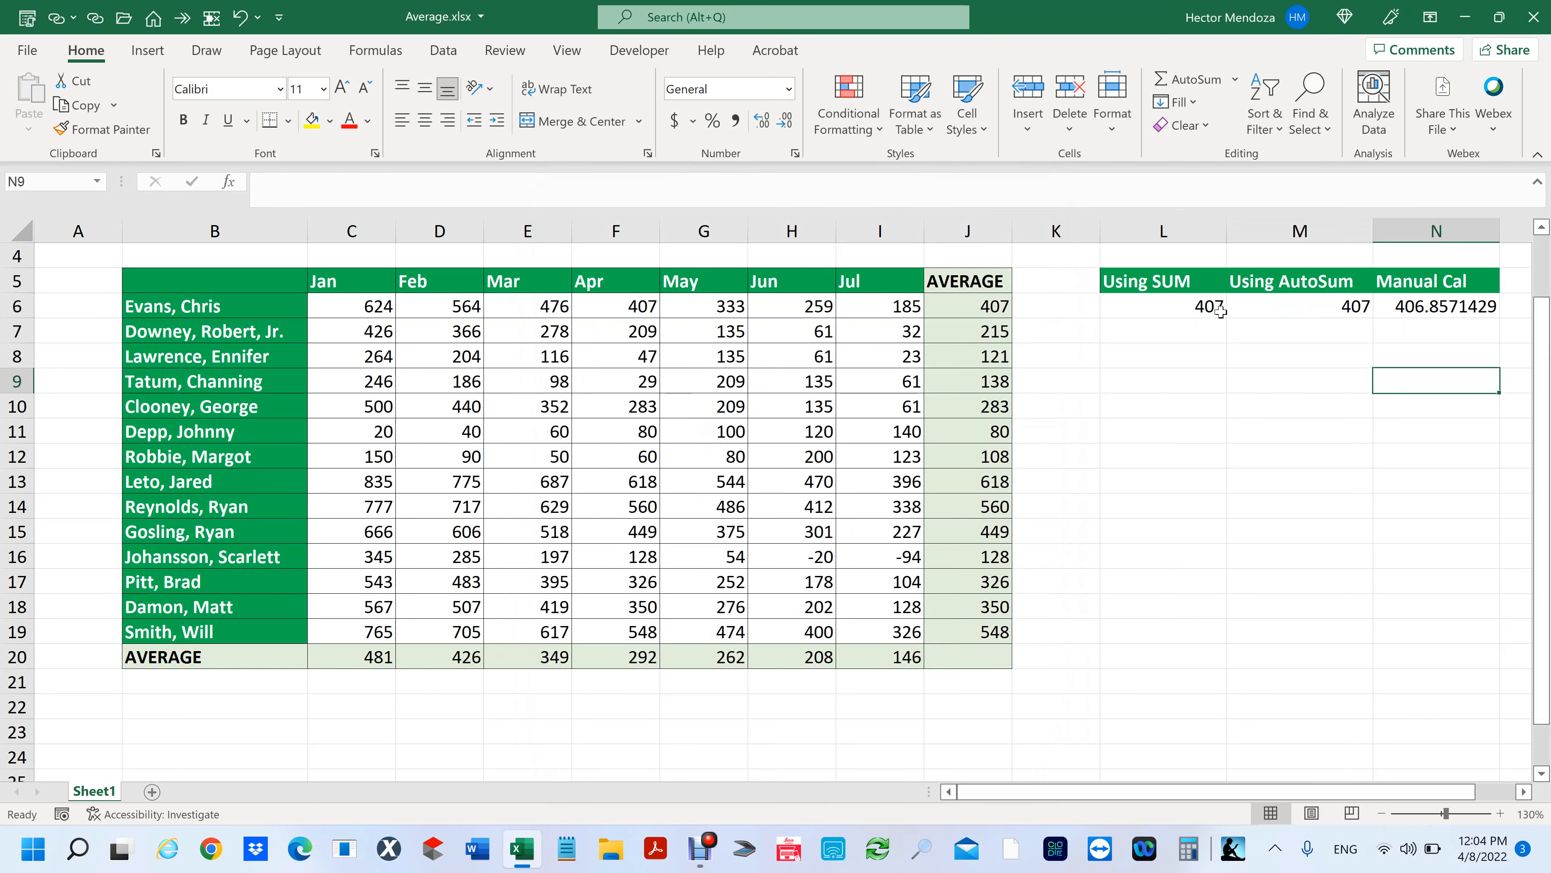
Step: Clear the existing content of N6 under Manual Cal
left_click(1423, 306)
key("Delete")
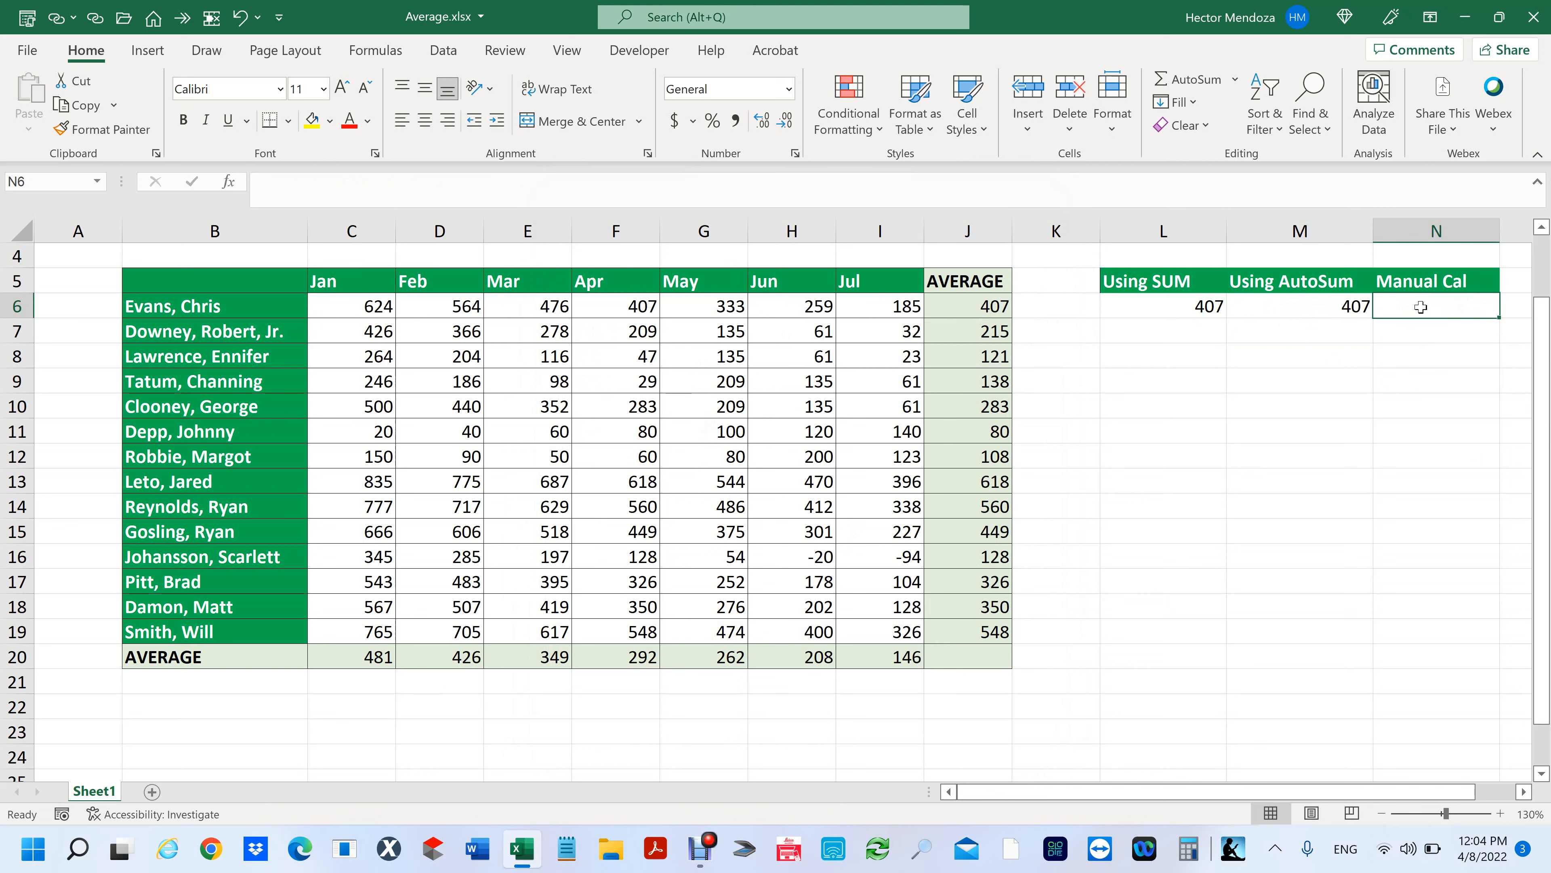
type("=")
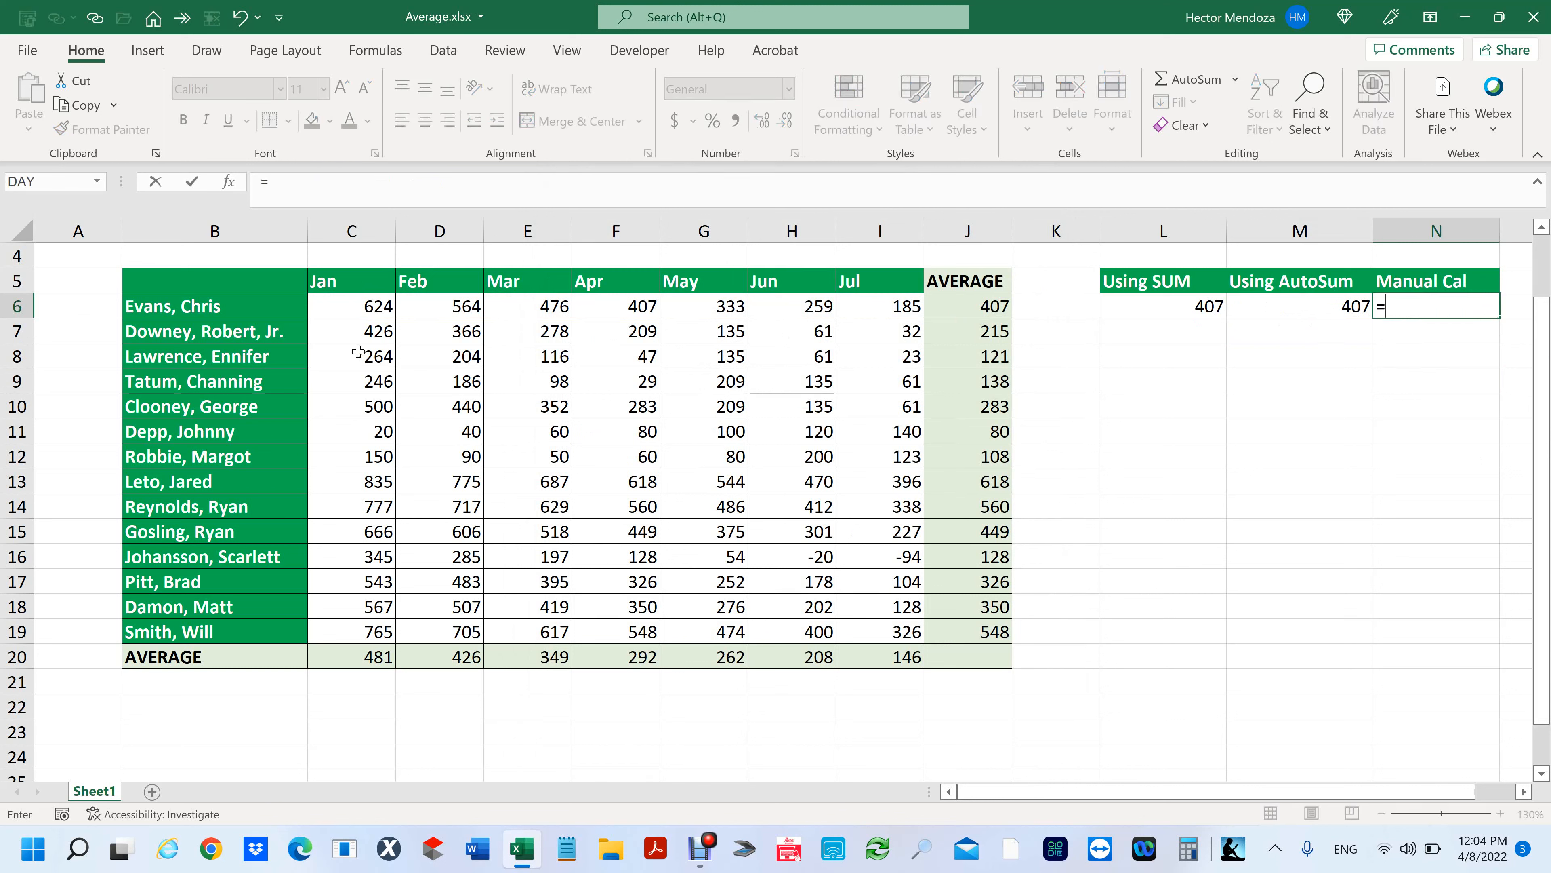
left_click(364, 305)
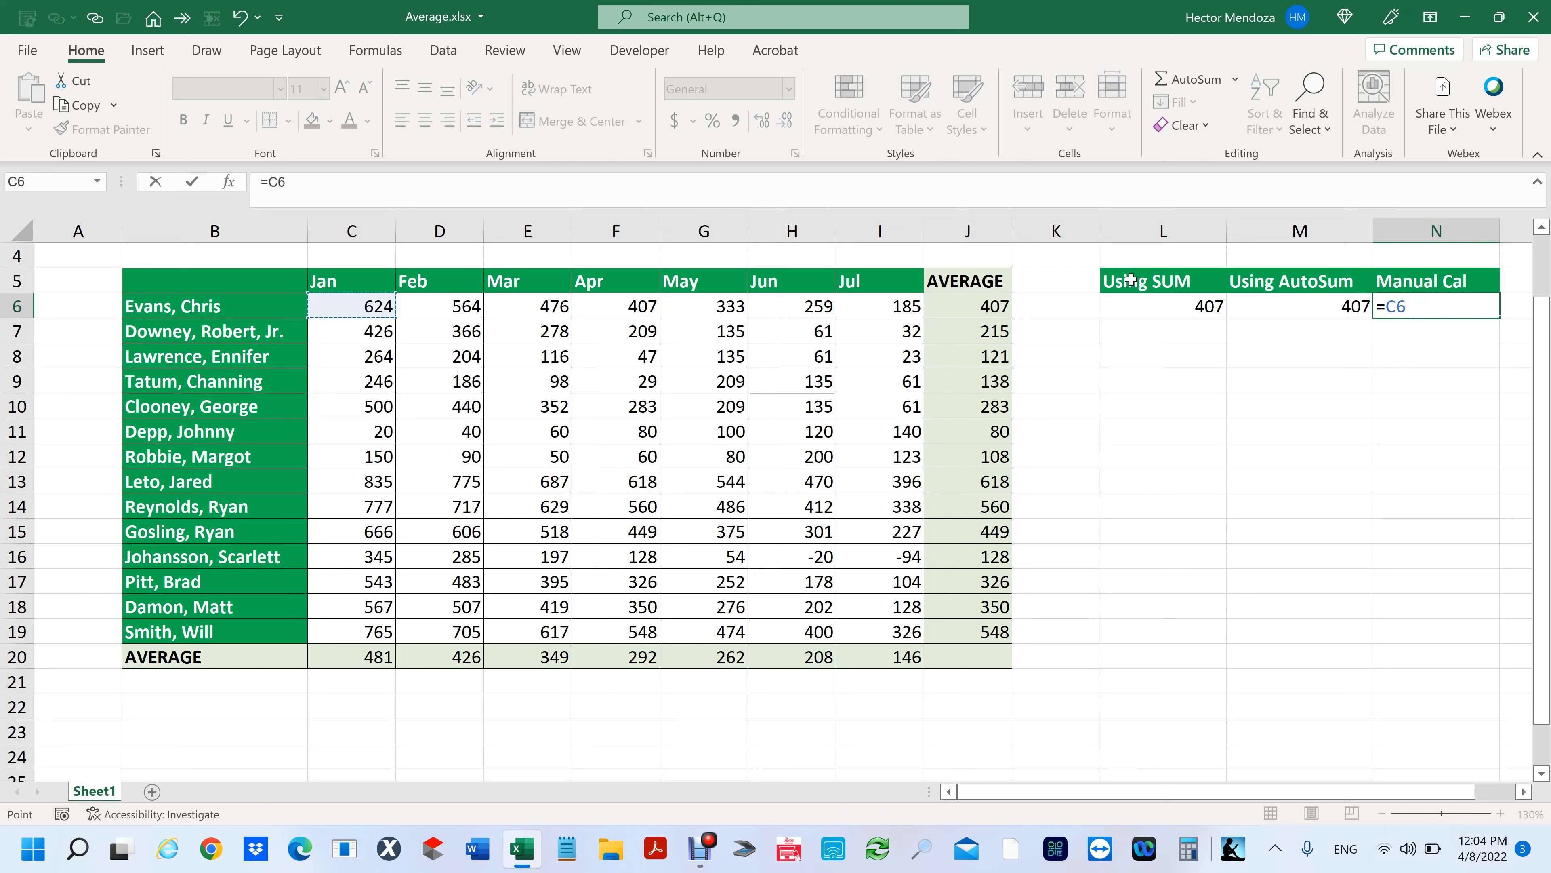
key("BackSpace")
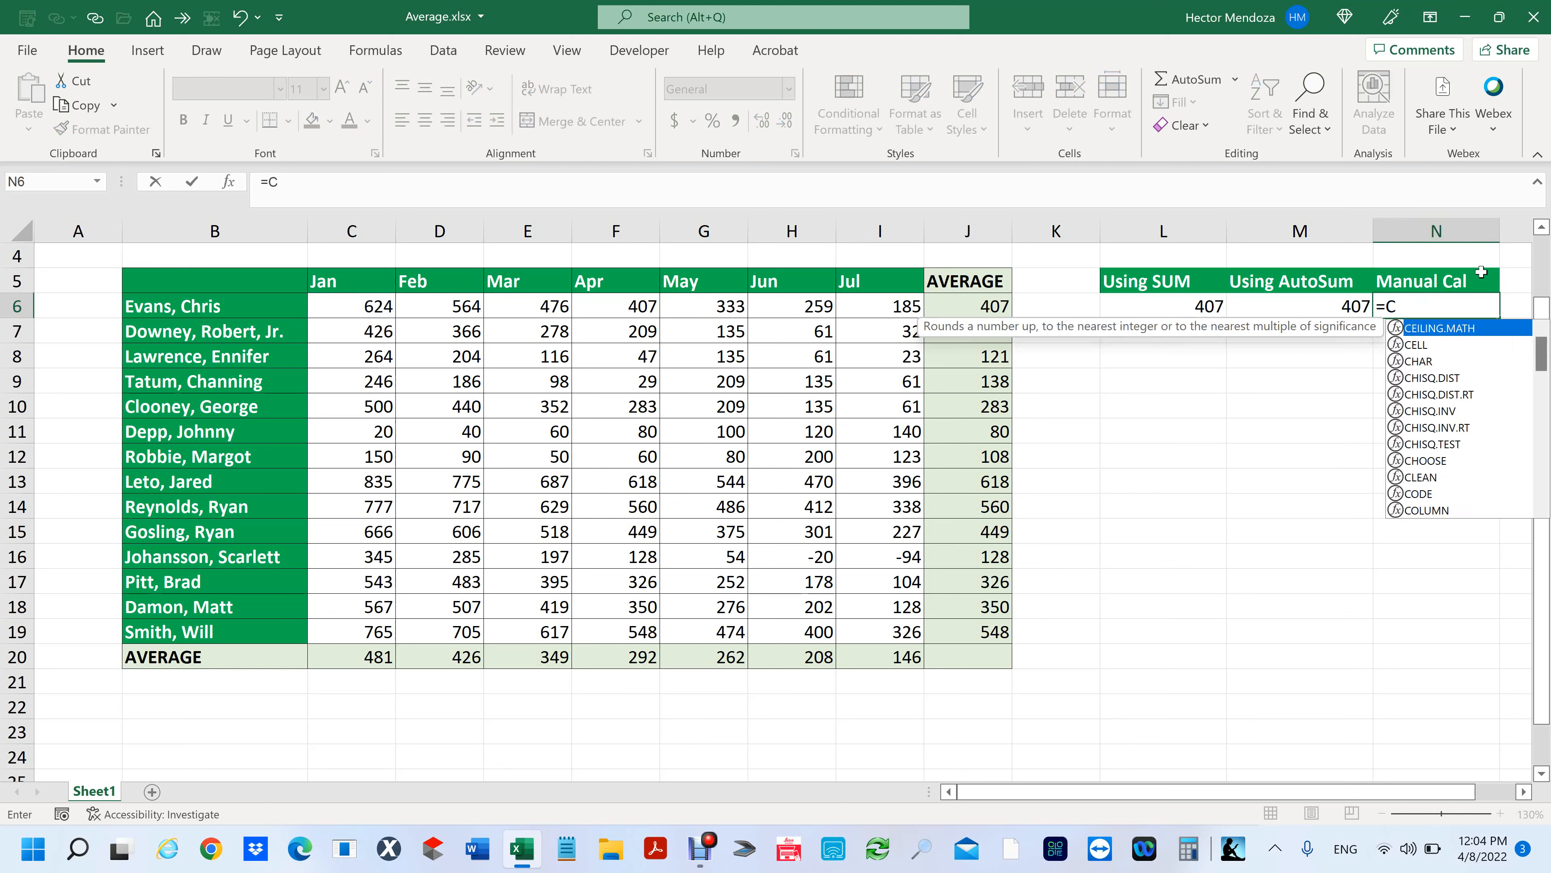
key("BackSpace")
key("Escape")
left_click(1221, 452)
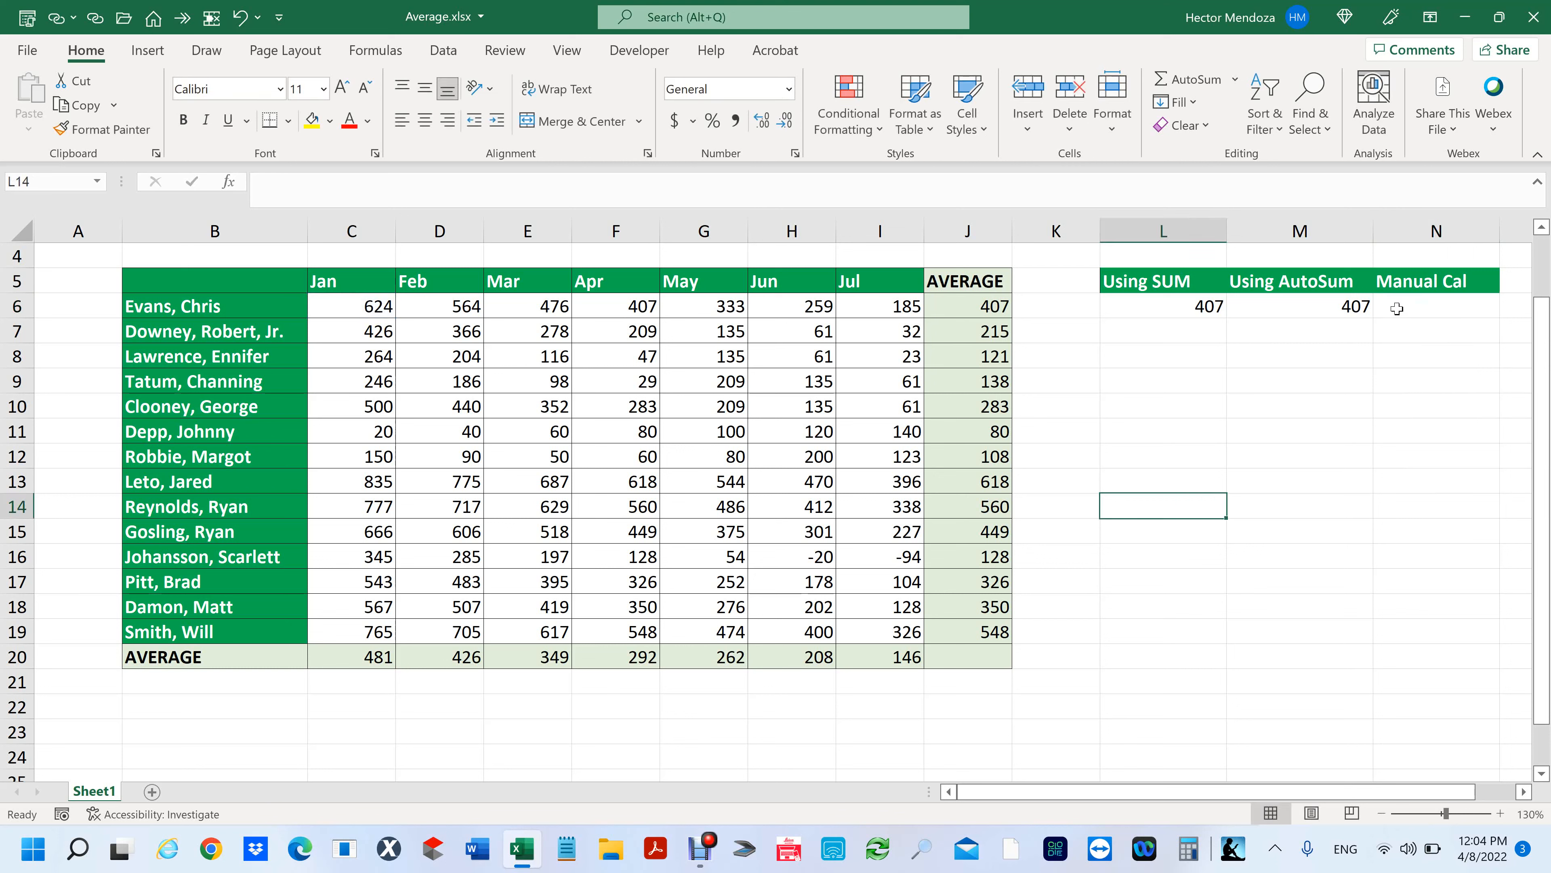
Step: Enter the manual average formula =(C6+D6+E6+F6+G6+H6+I7)/7 in N6 under Manual Cal
left_click(1397, 309)
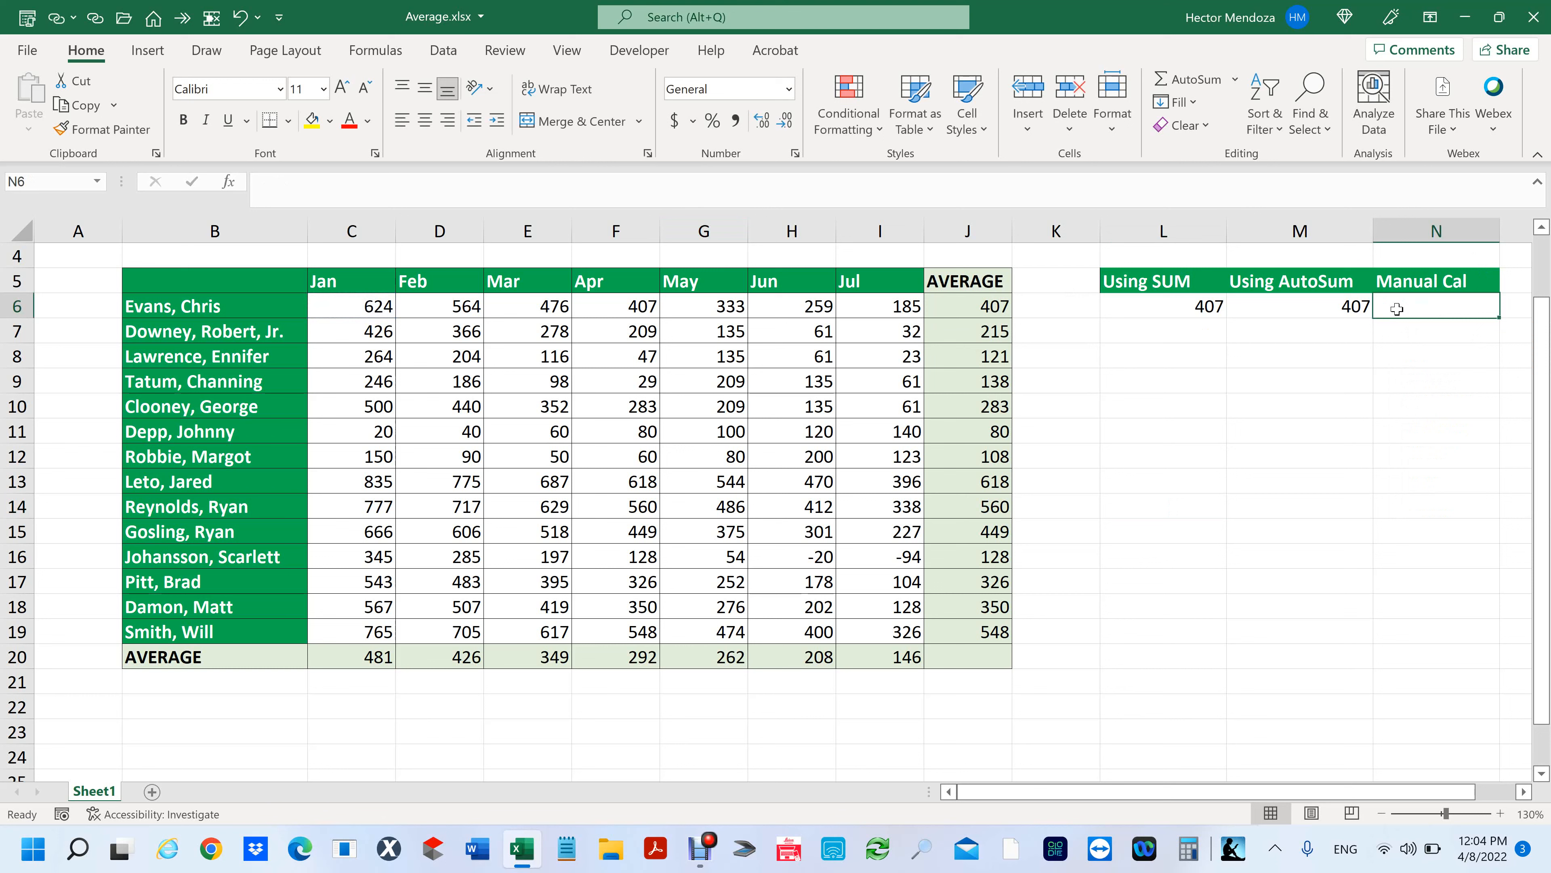
type("=")
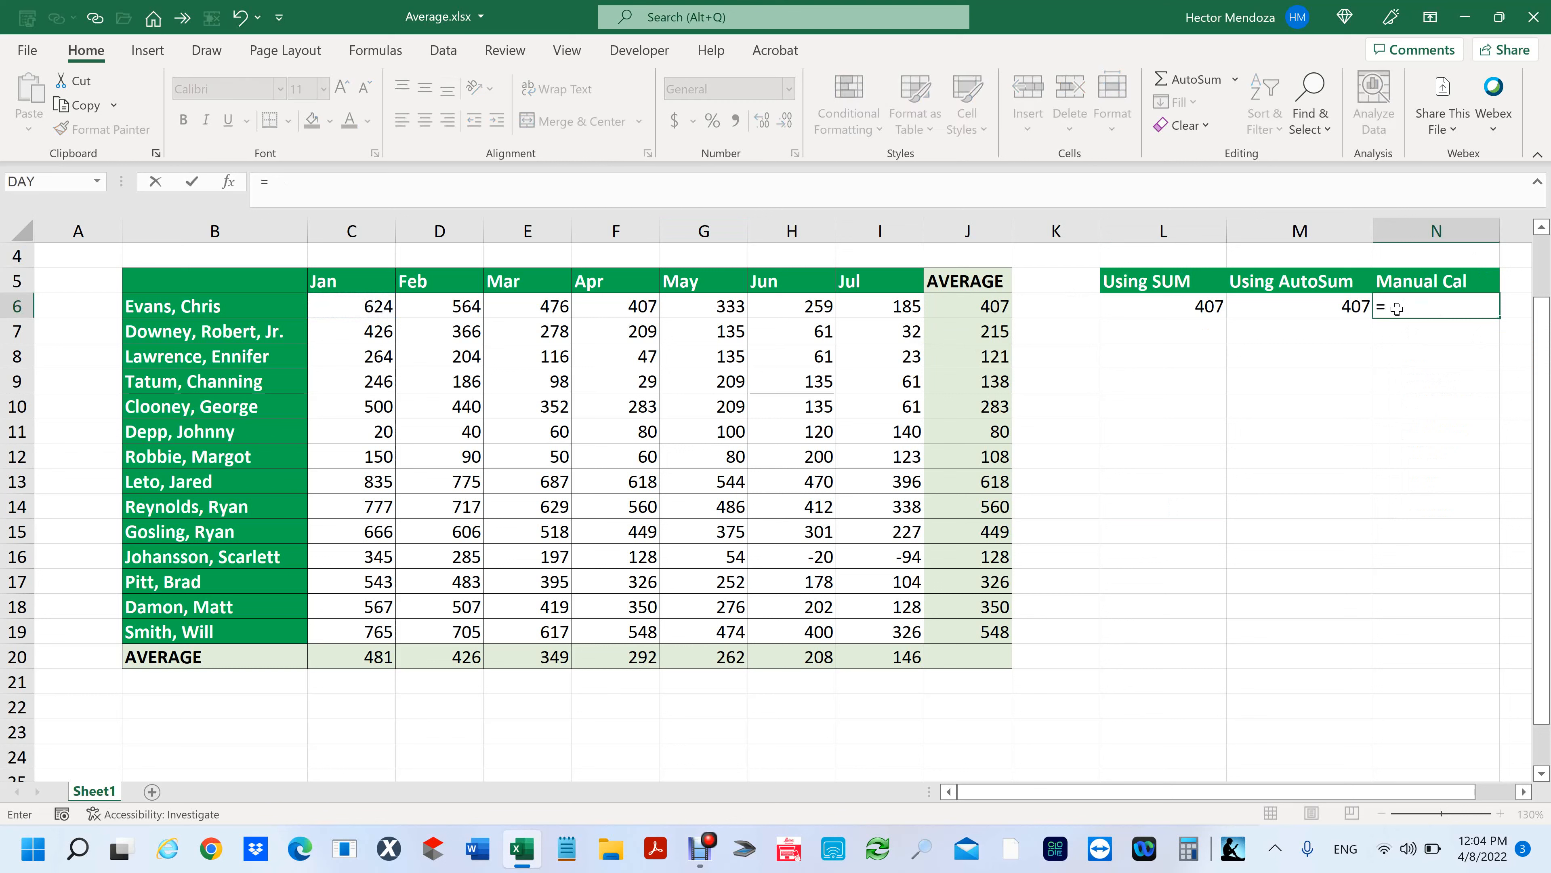
type("(")
left_click(365, 308)
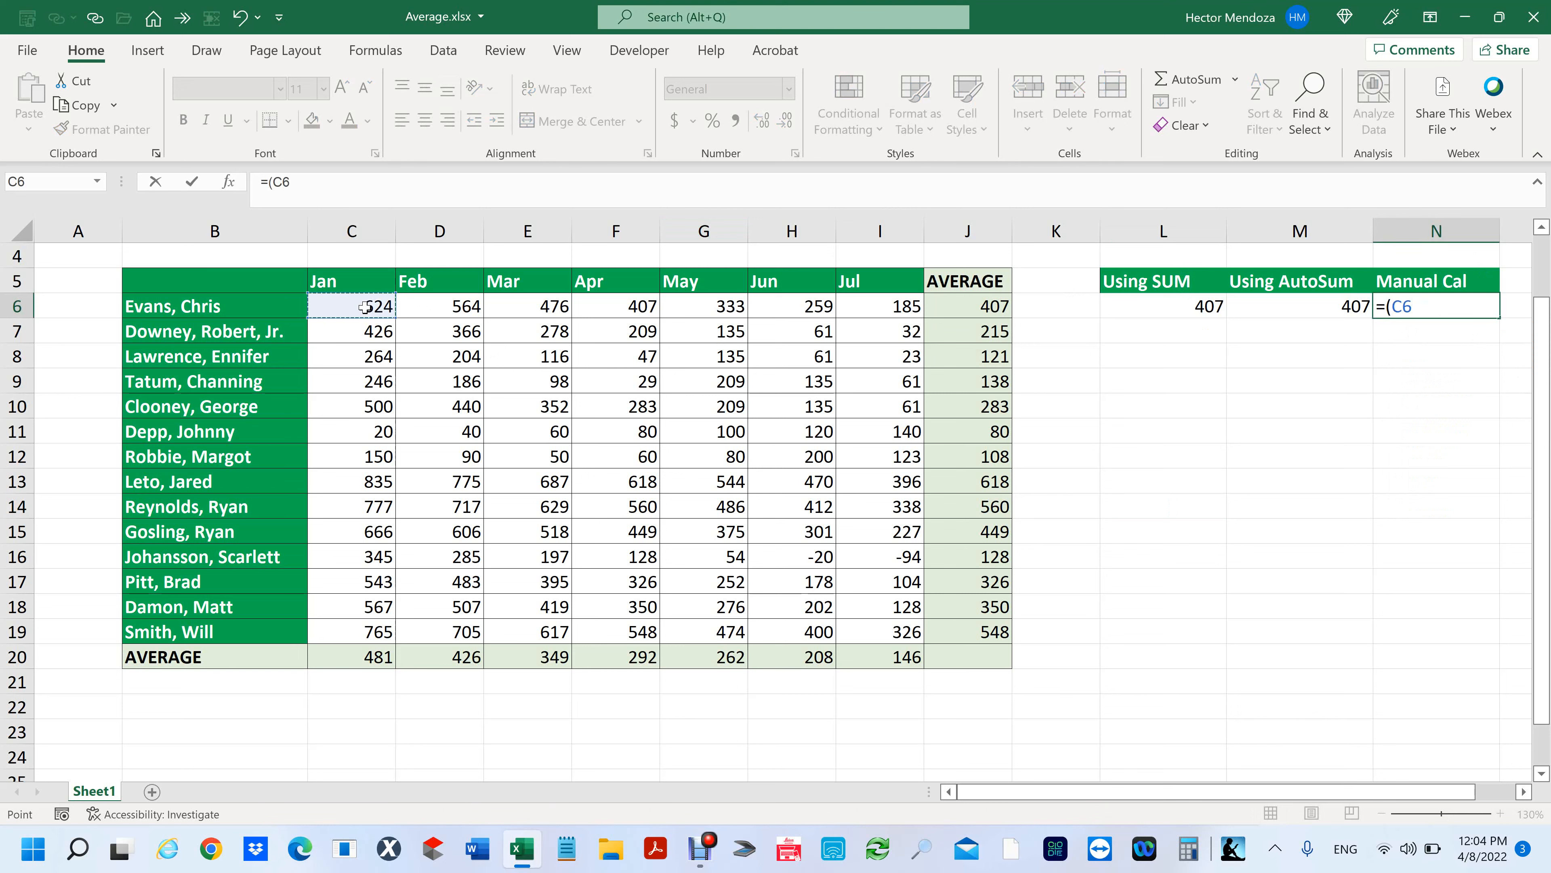
type("+")
left_click(452, 305)
type("+")
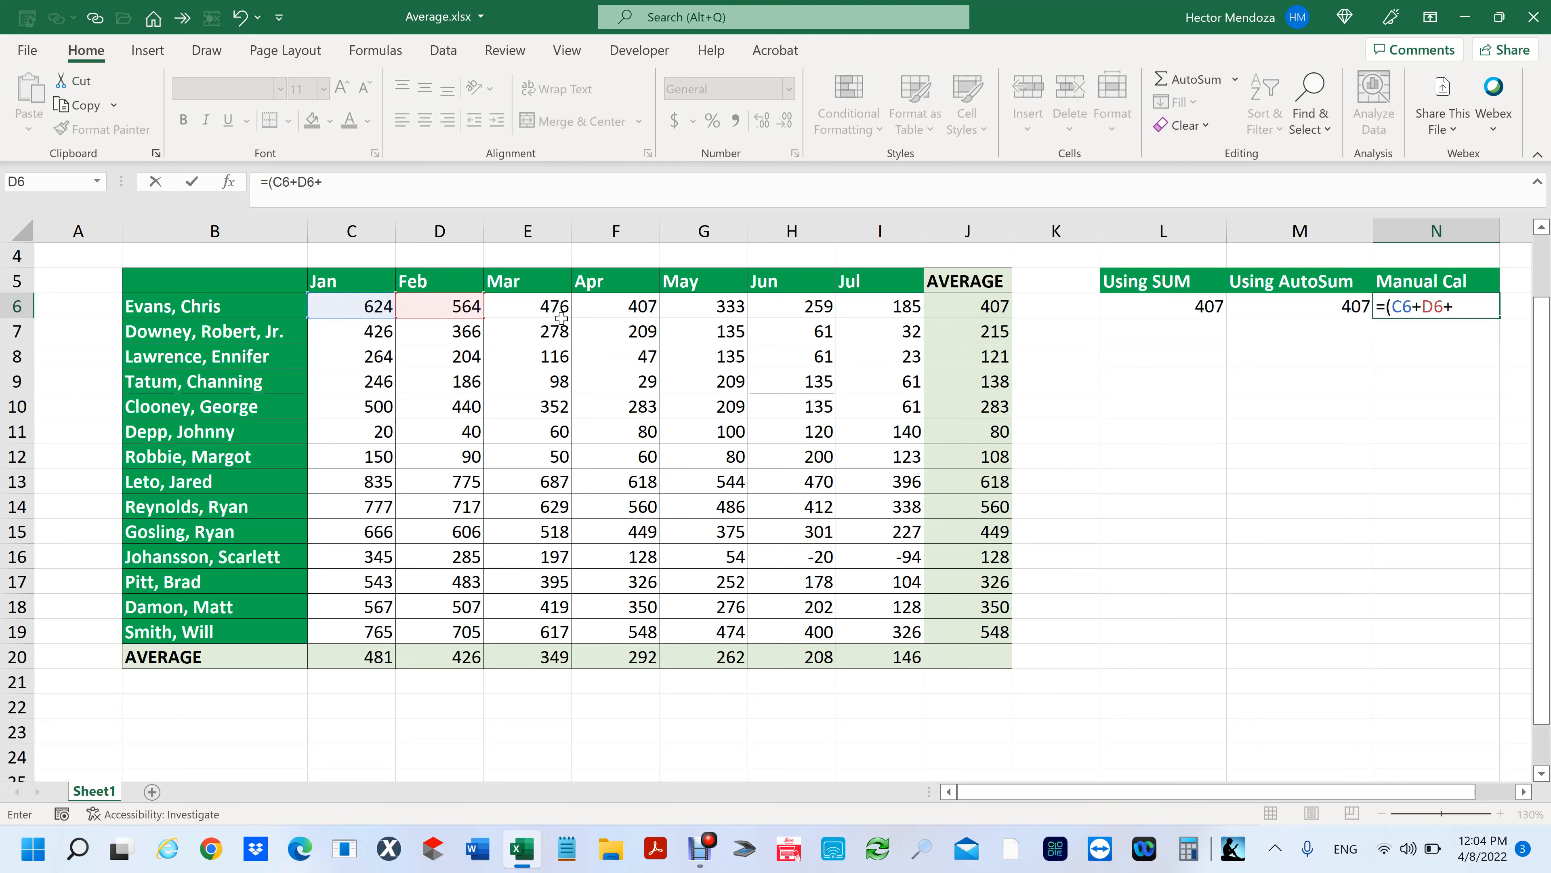
left_click(554, 305)
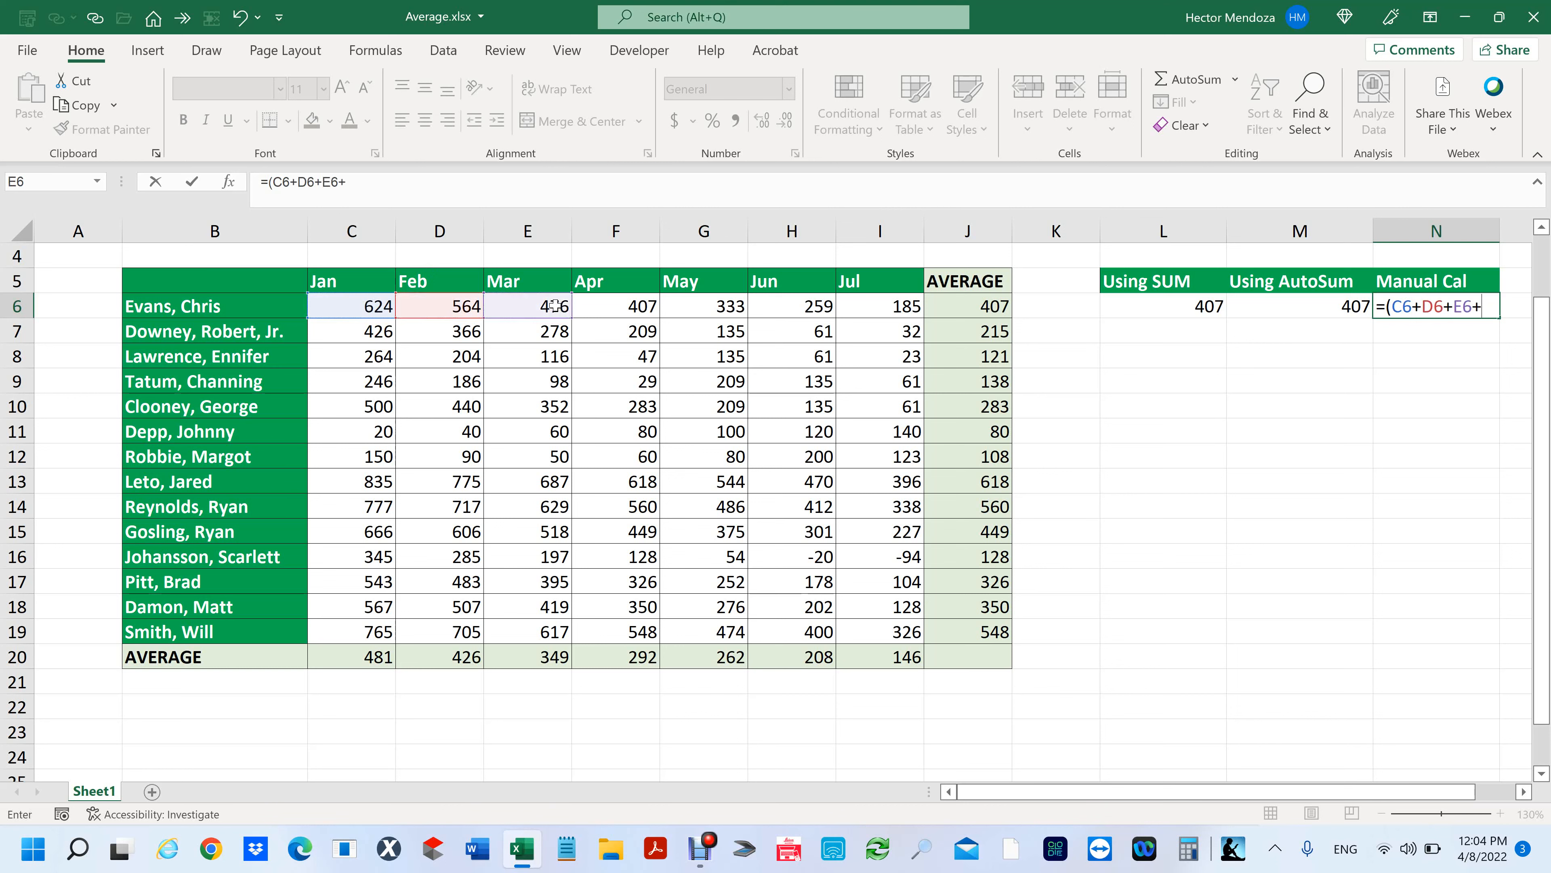
type("+")
left_click(632, 307)
type("+")
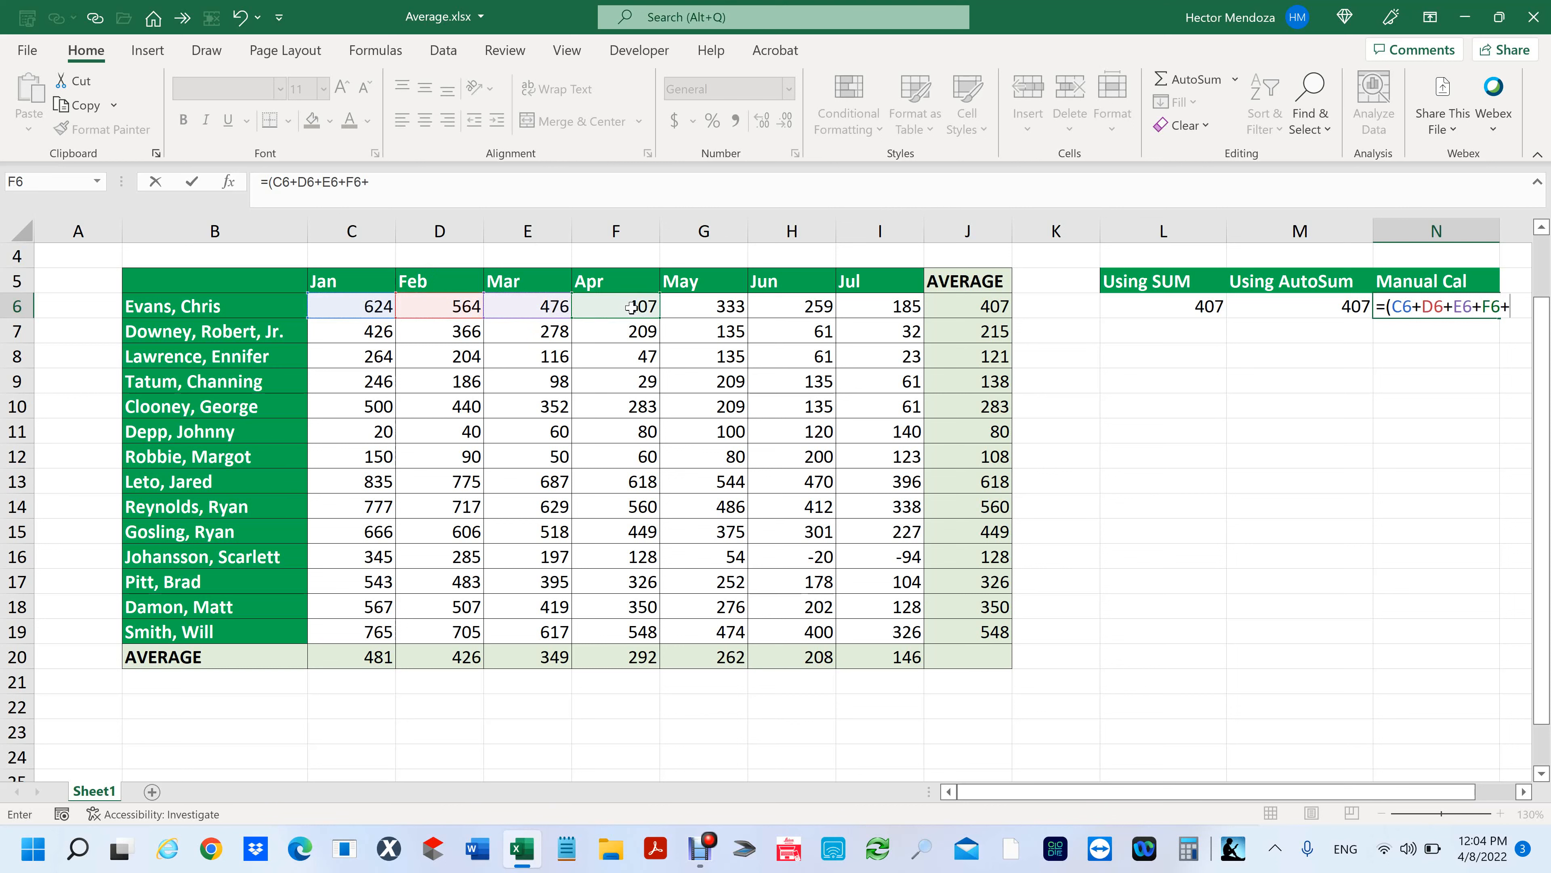
left_click(721, 305)
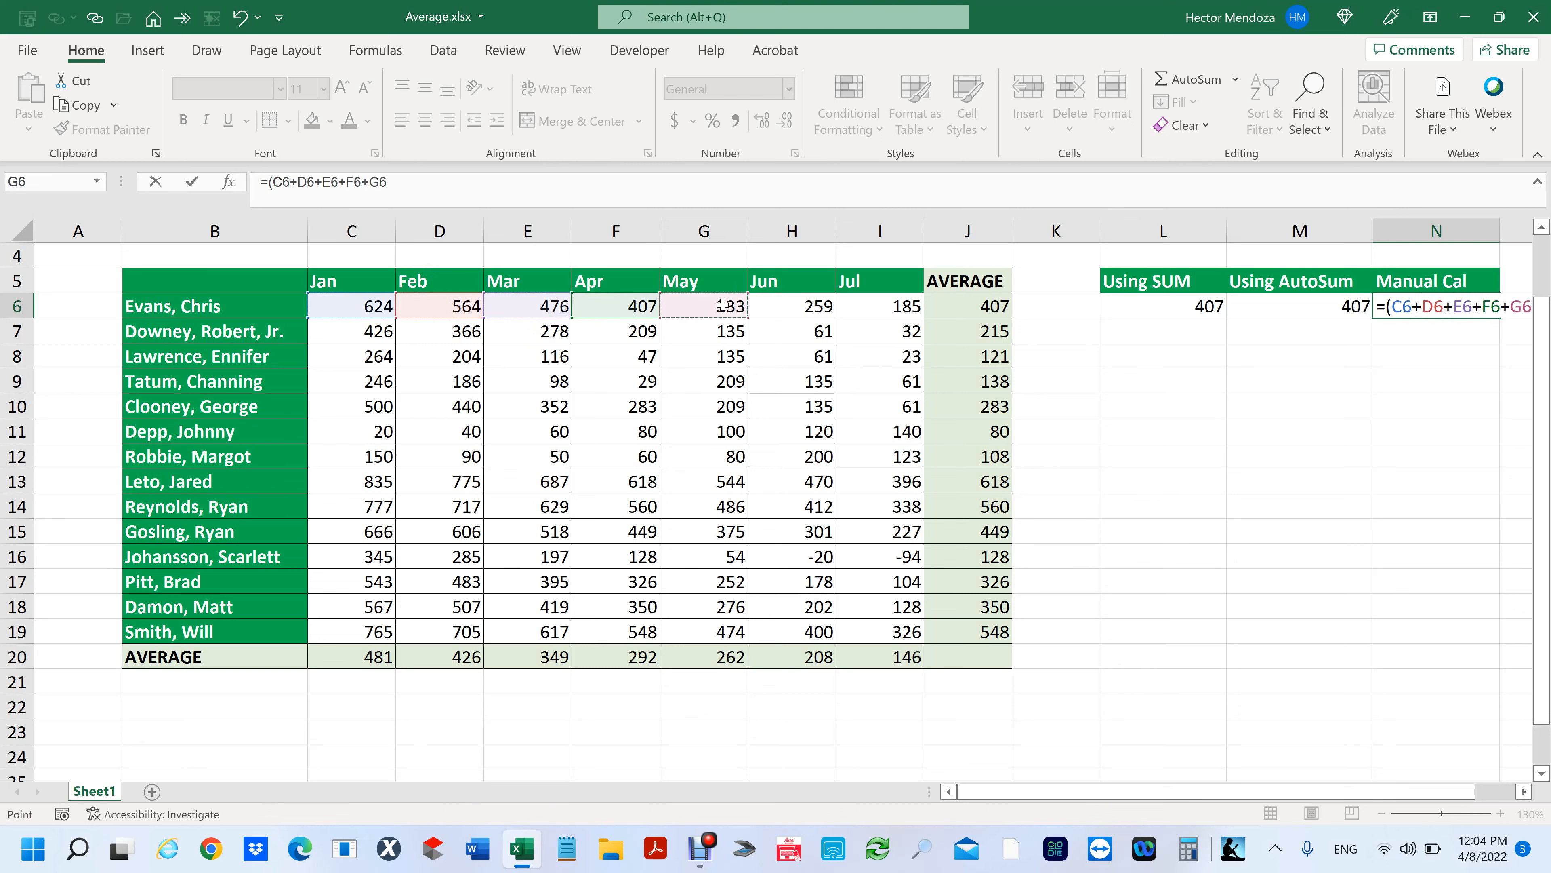
type("+")
left_click(791, 303)
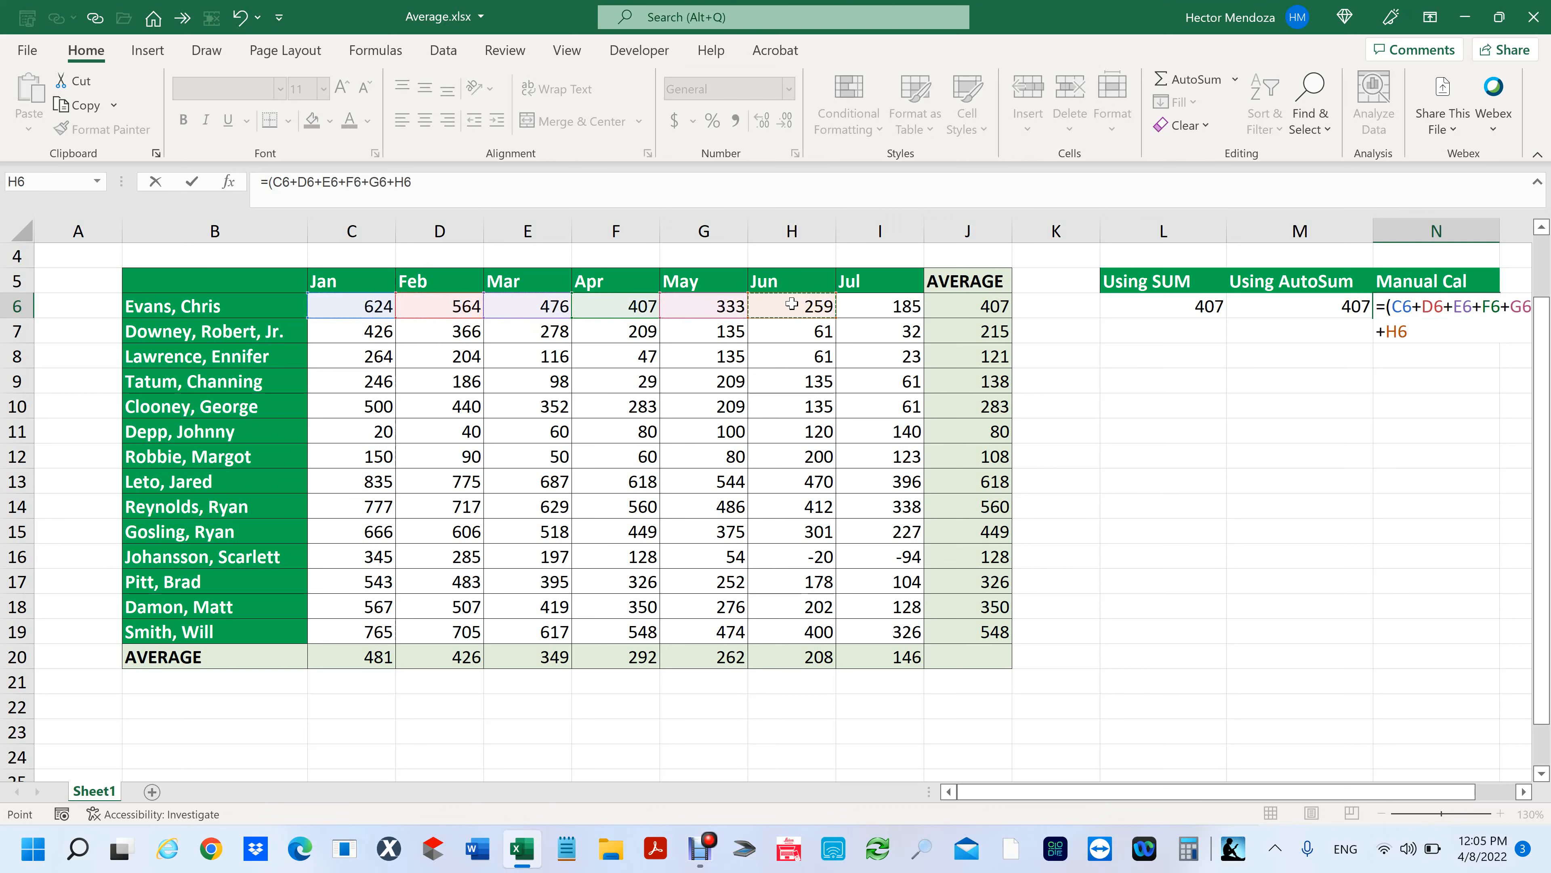
type("+")
left_click(886, 327)
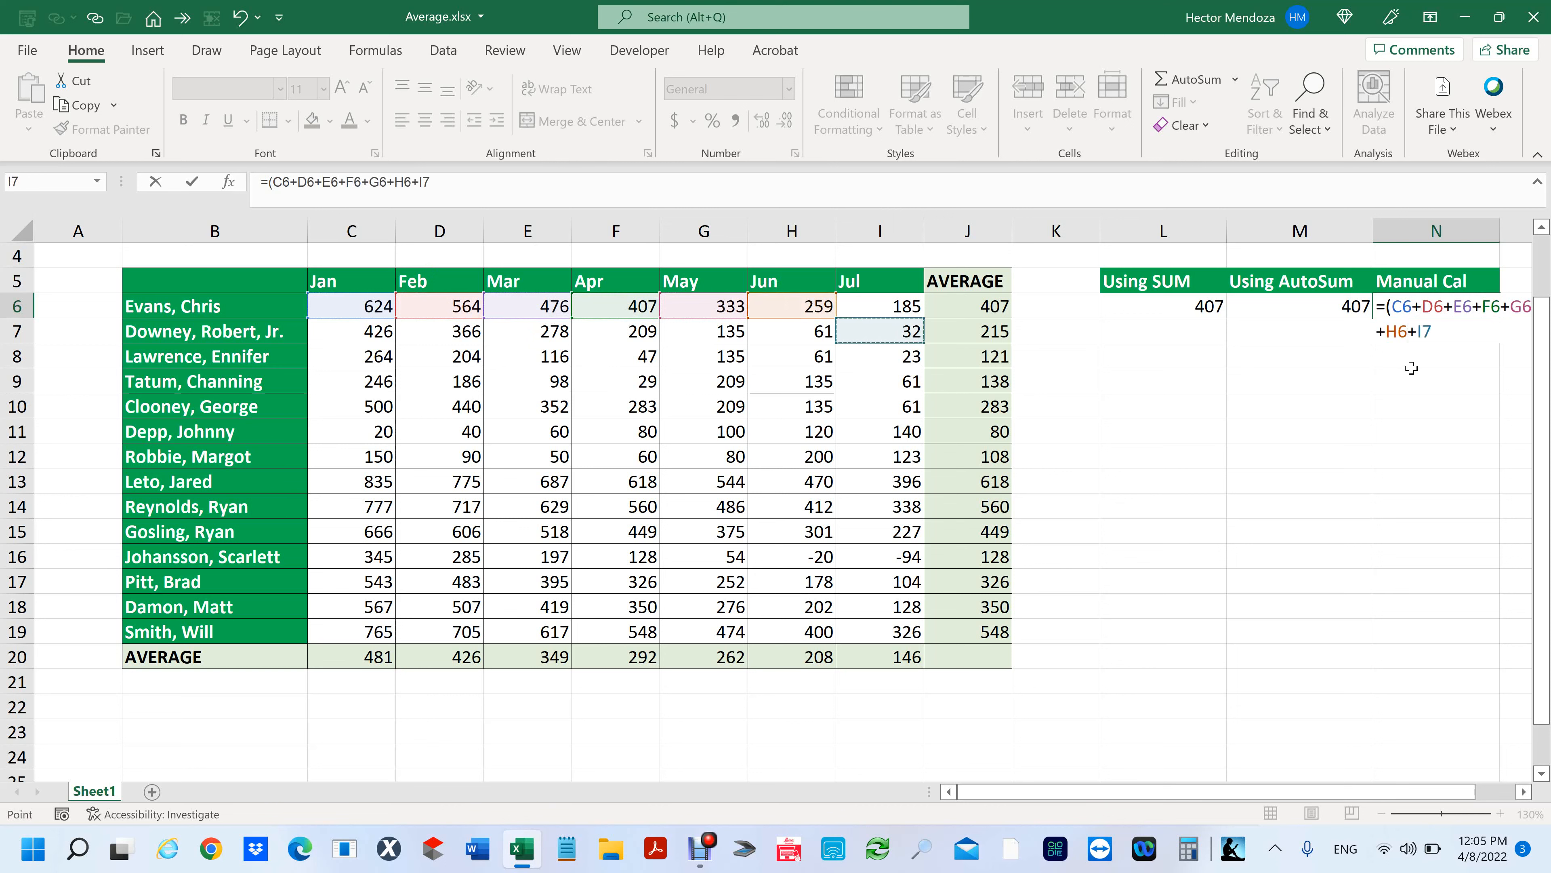
type(")/7")
key("Return")
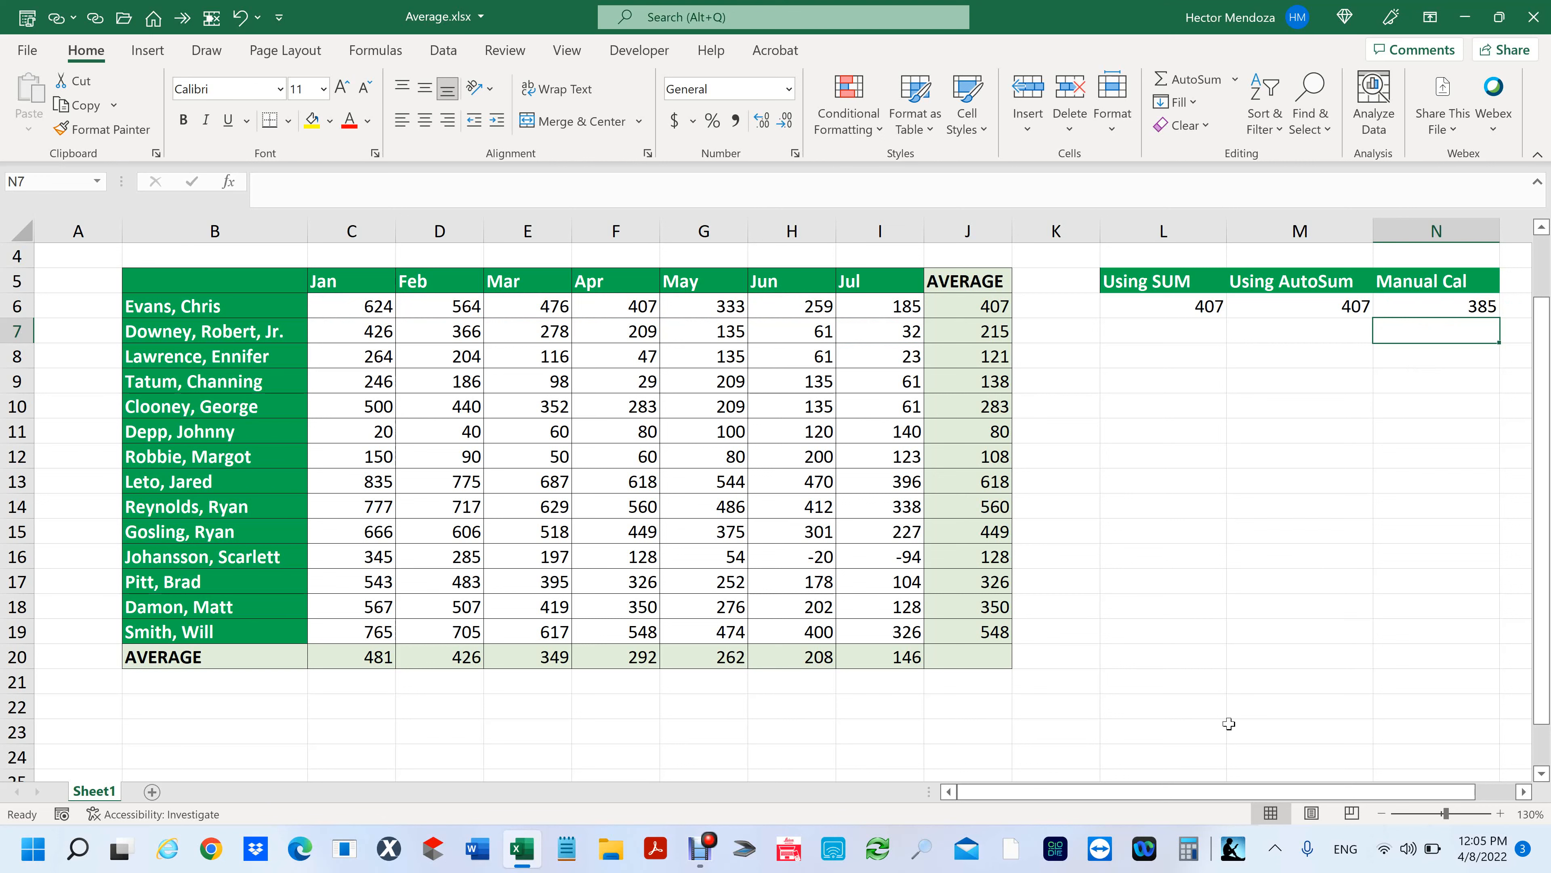
Step: Delete the manual average formula from N6
left_click_drag(1190, 791, 1228, 792)
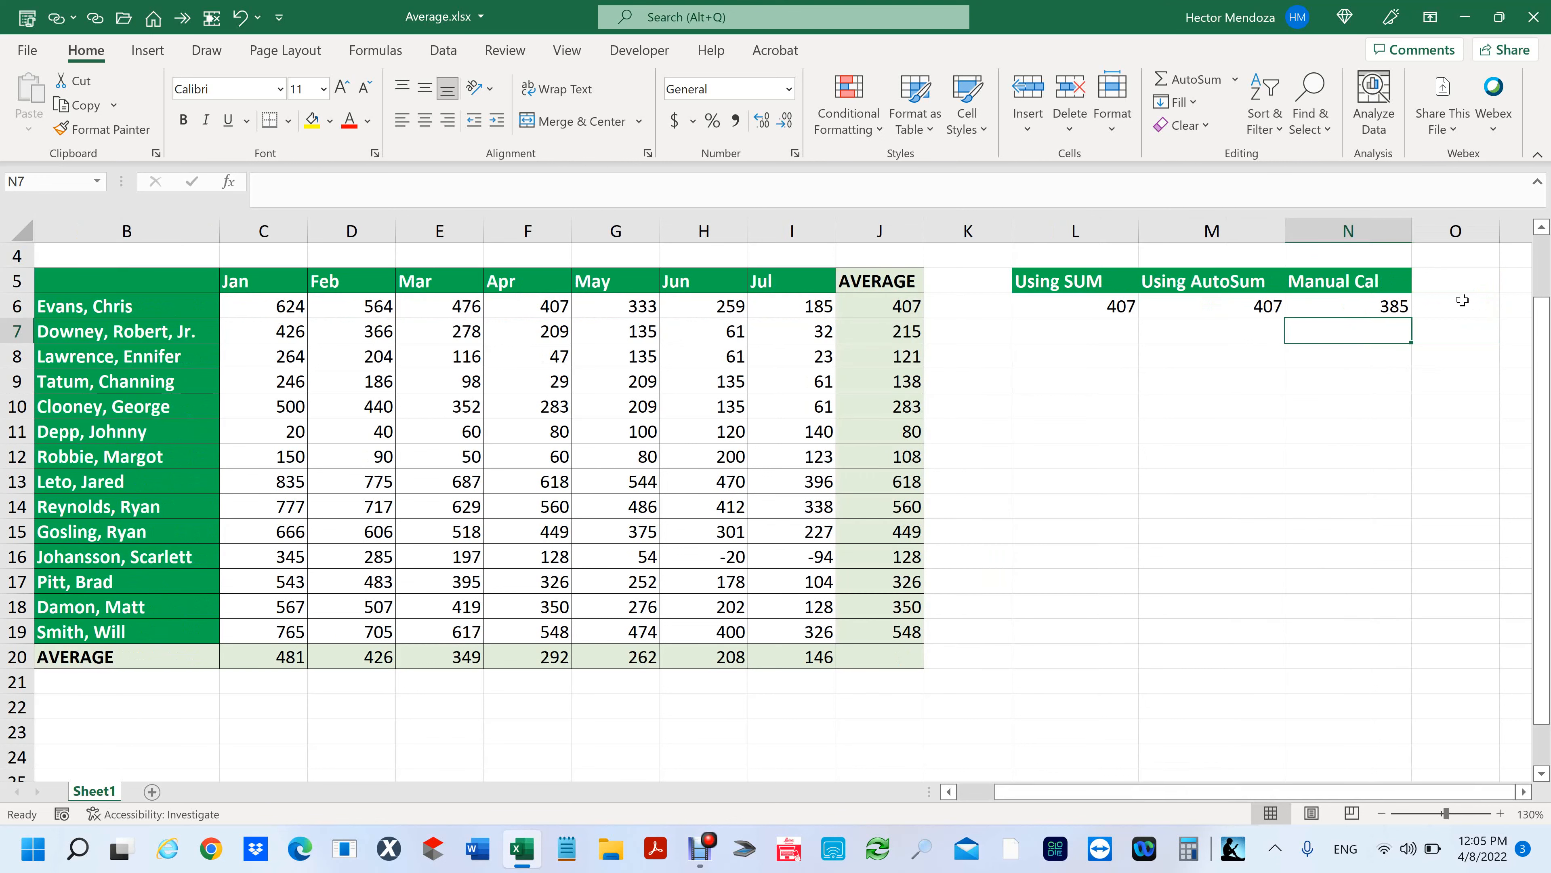
key("Up")
key("Delete")
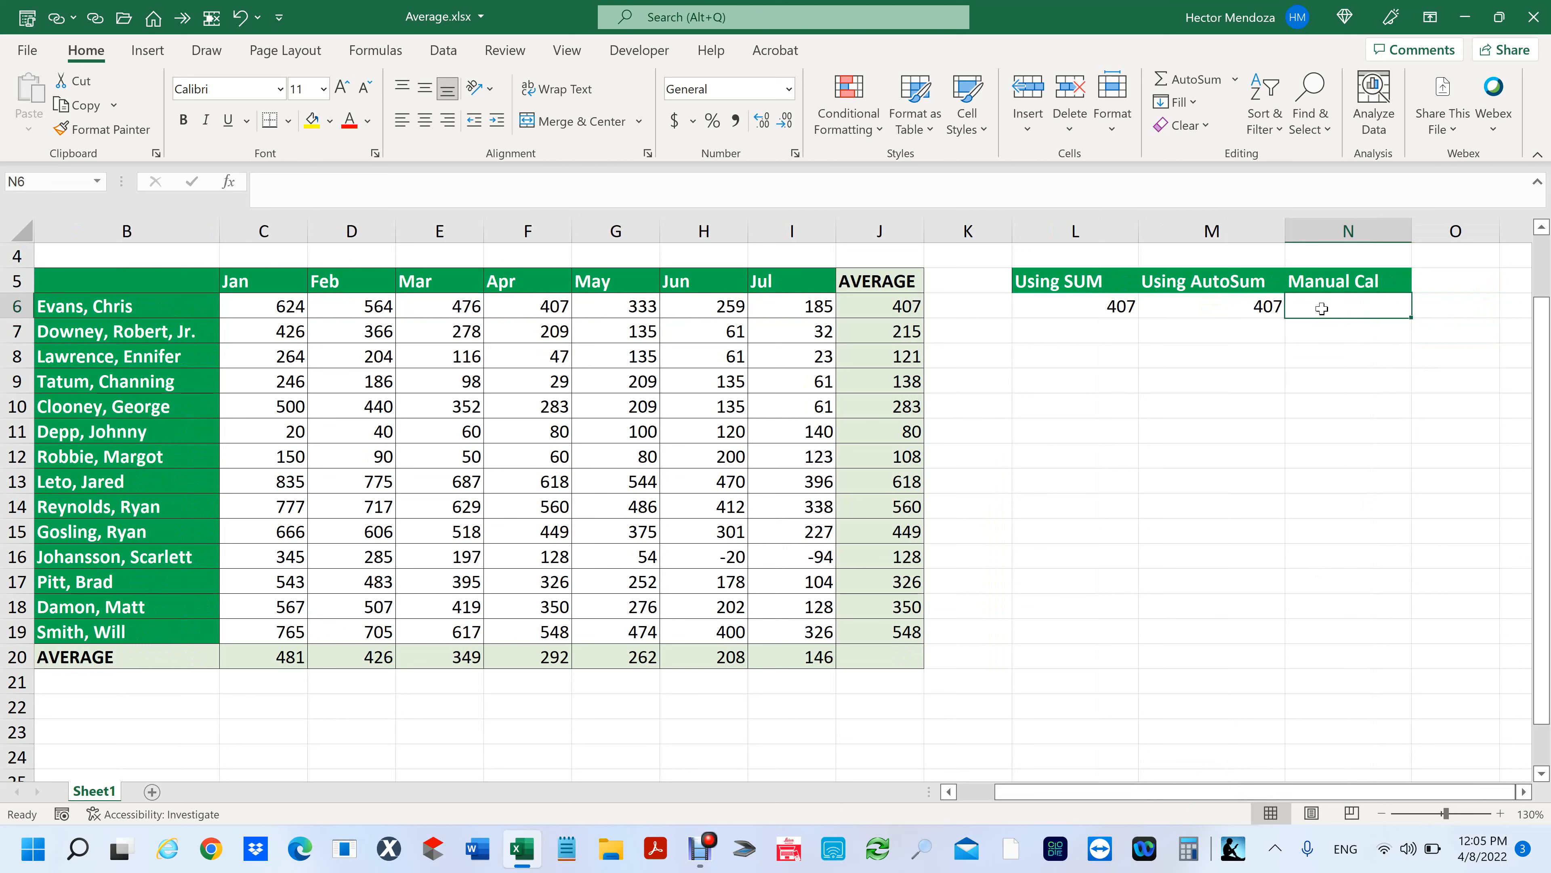
Step: Enter the manual average formula =(C6+D6+E6+F6+G6+H6+I6)/7 in N6 under Manual Cal
type("=")
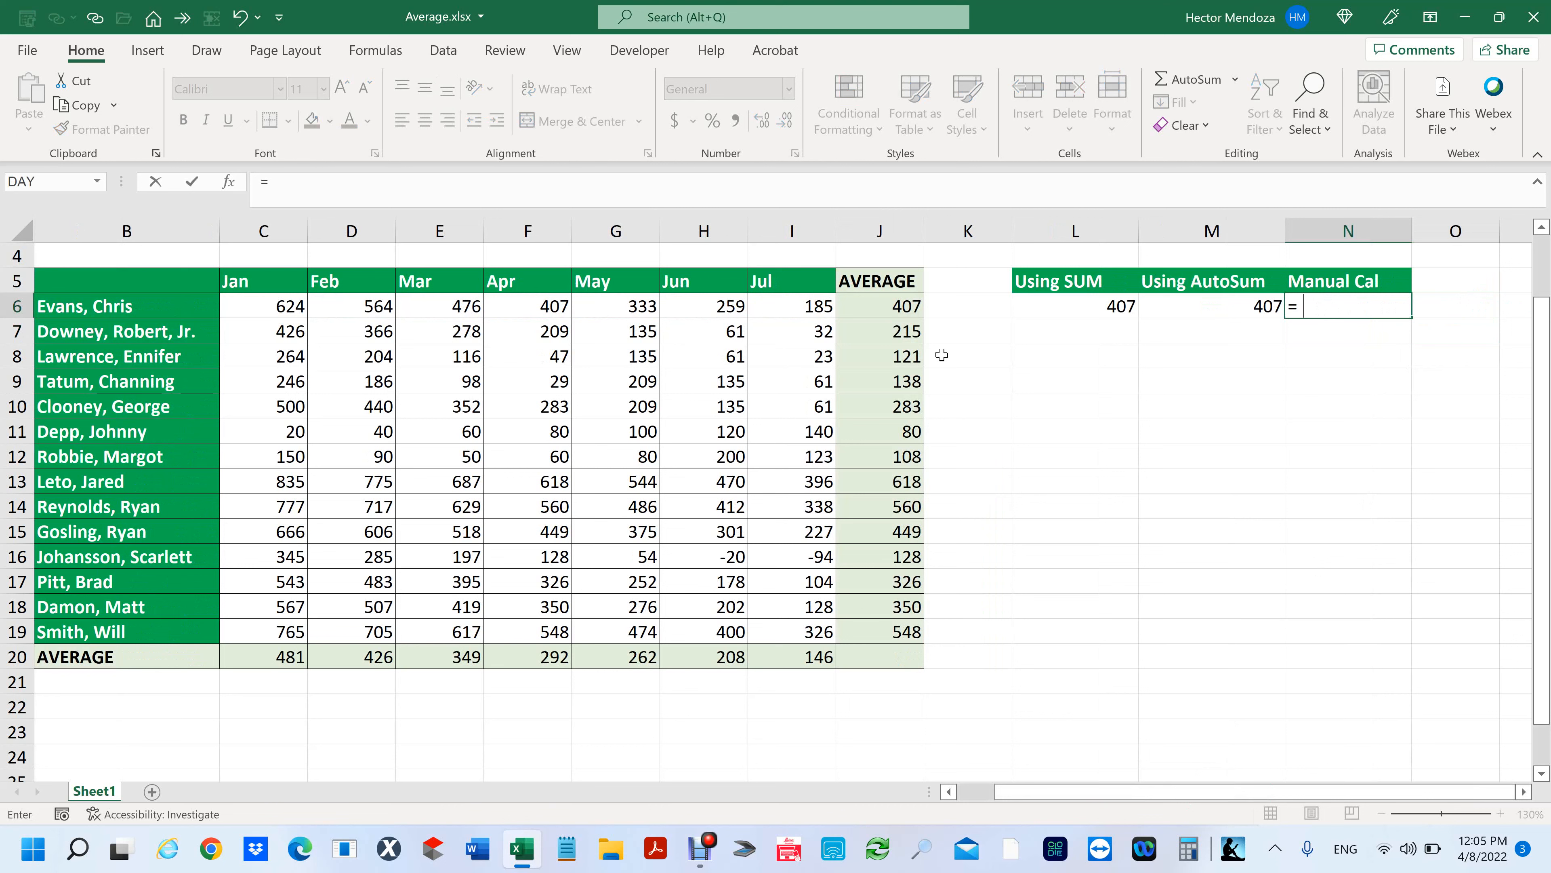
type("(")
left_click(273, 303)
type("+")
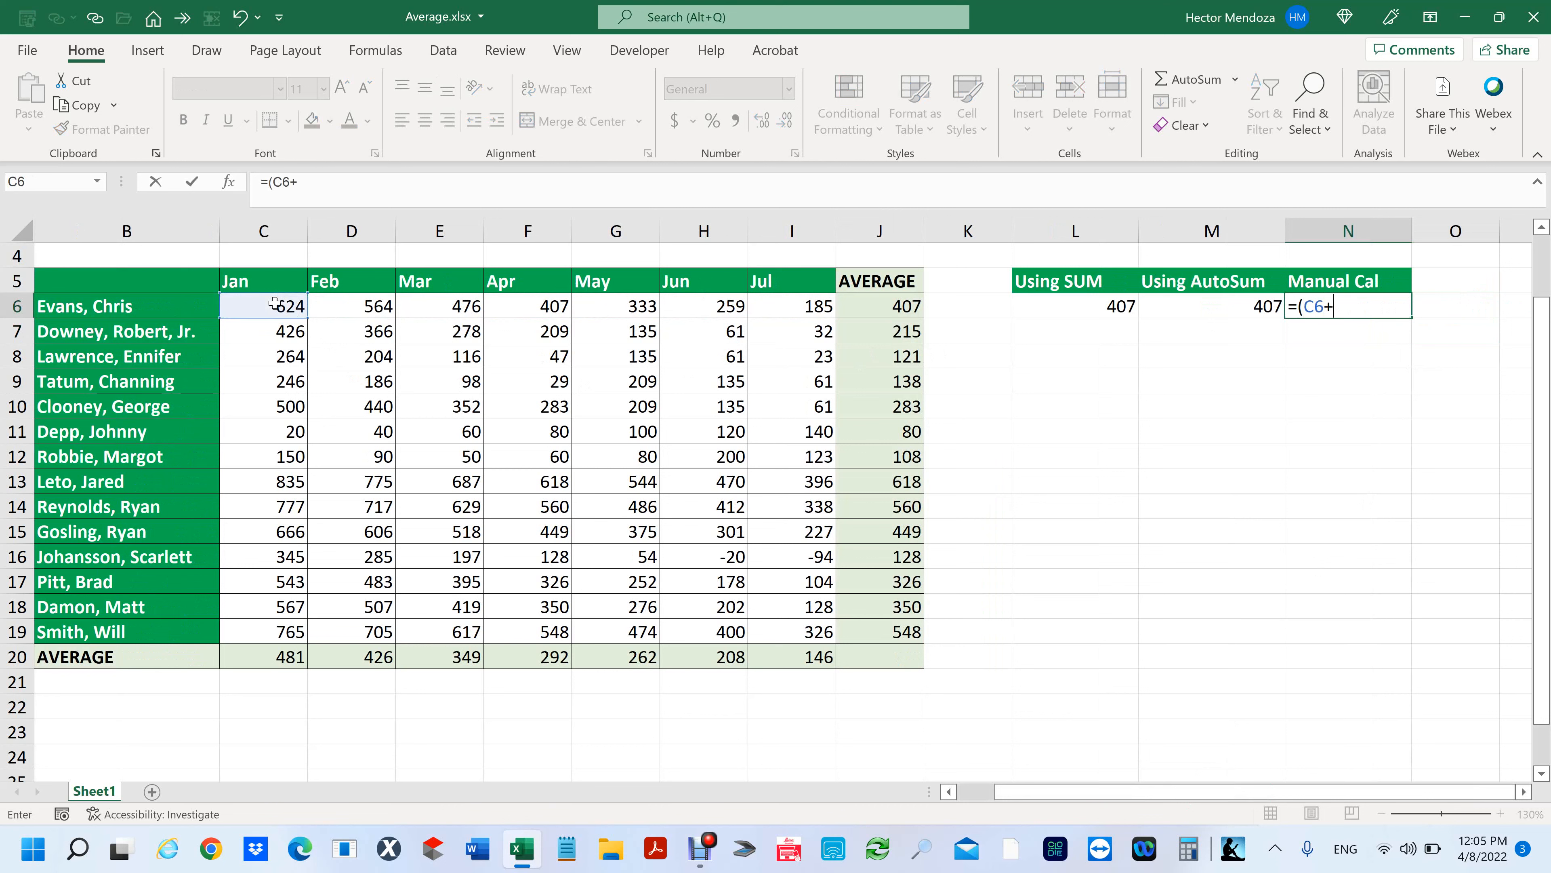
left_click(372, 302)
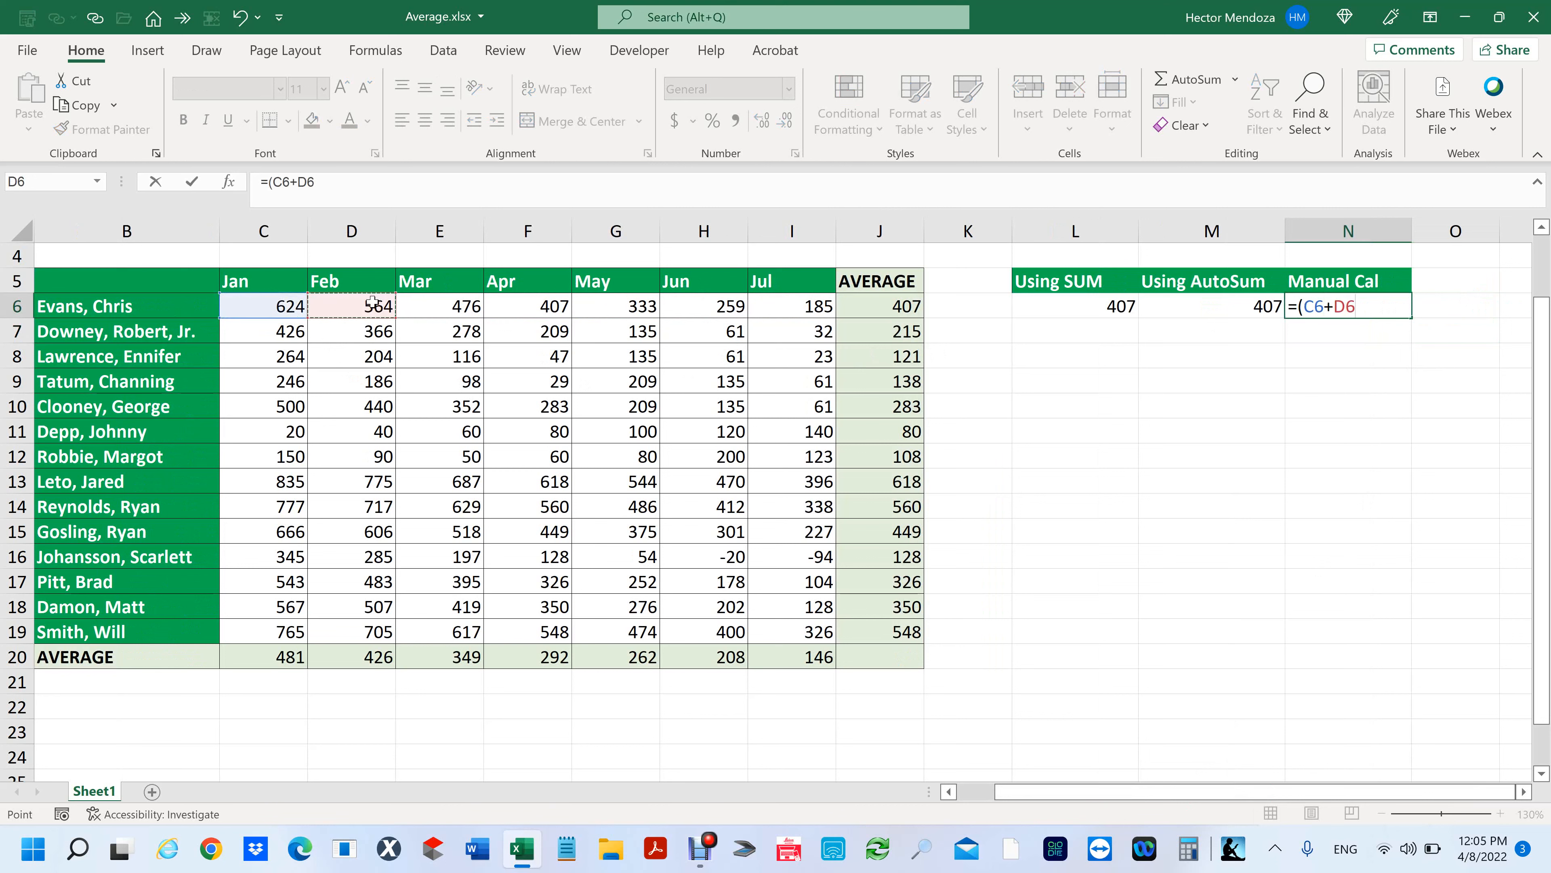
type("+")
left_click(456, 303)
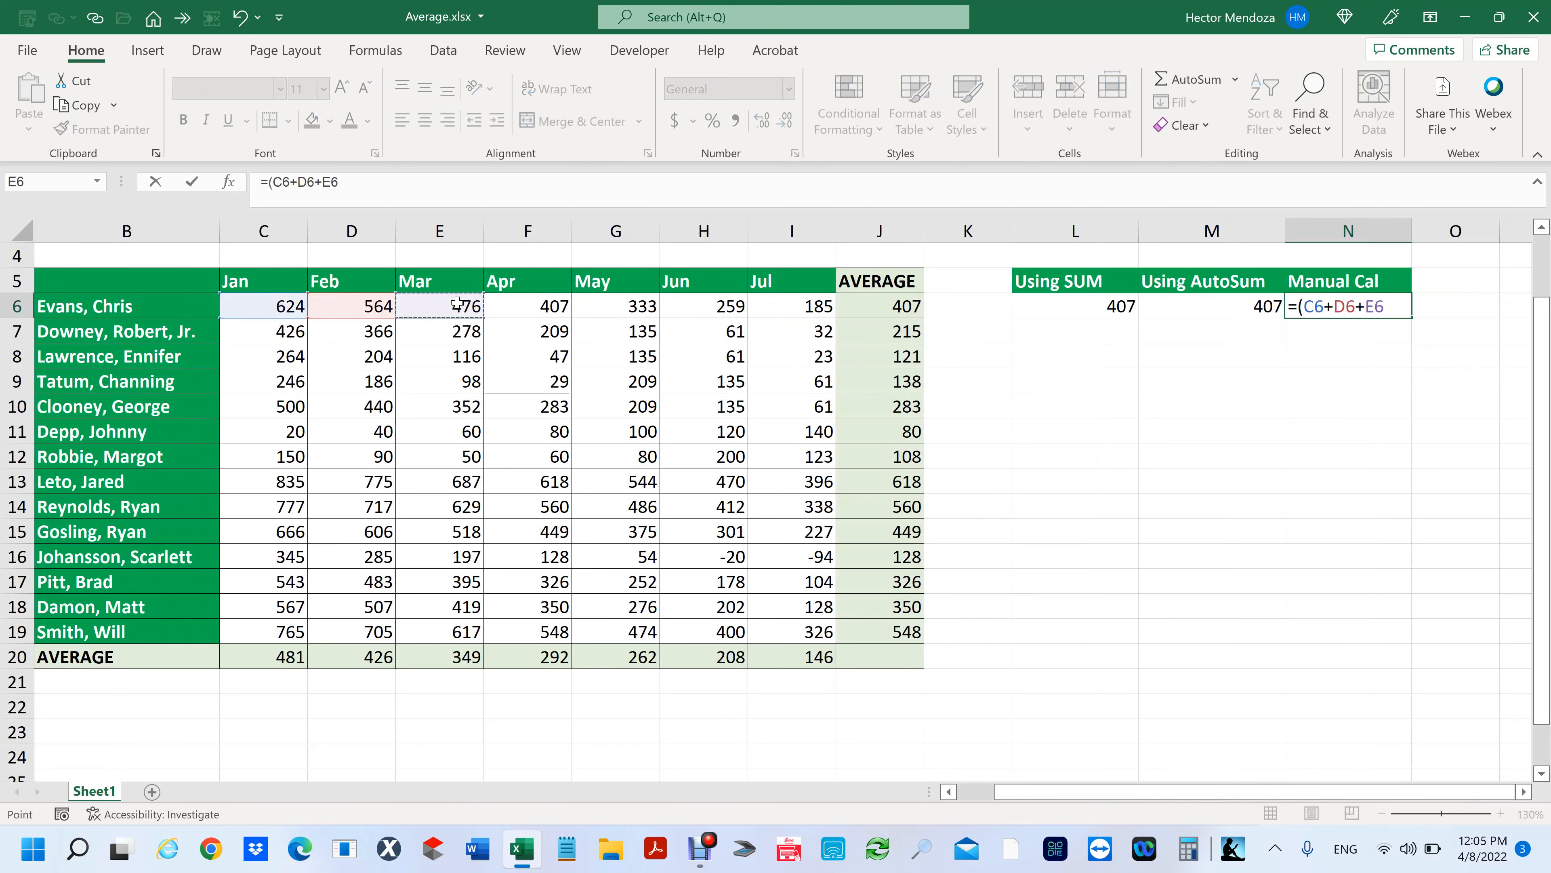
type("+")
left_click(537, 306)
type("+")
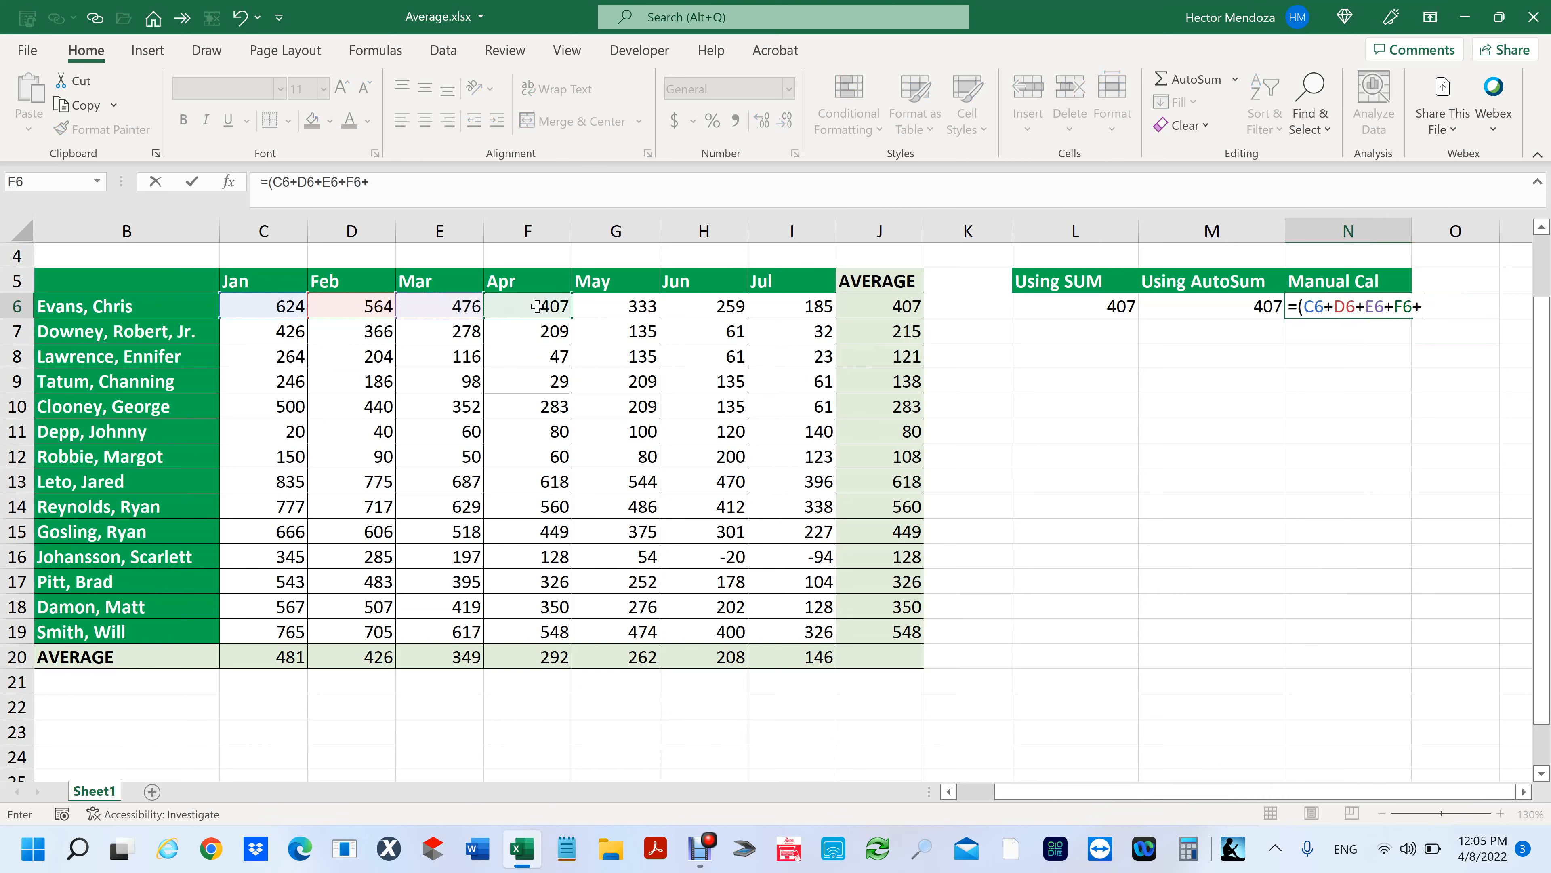
left_click(643, 303)
type("+")
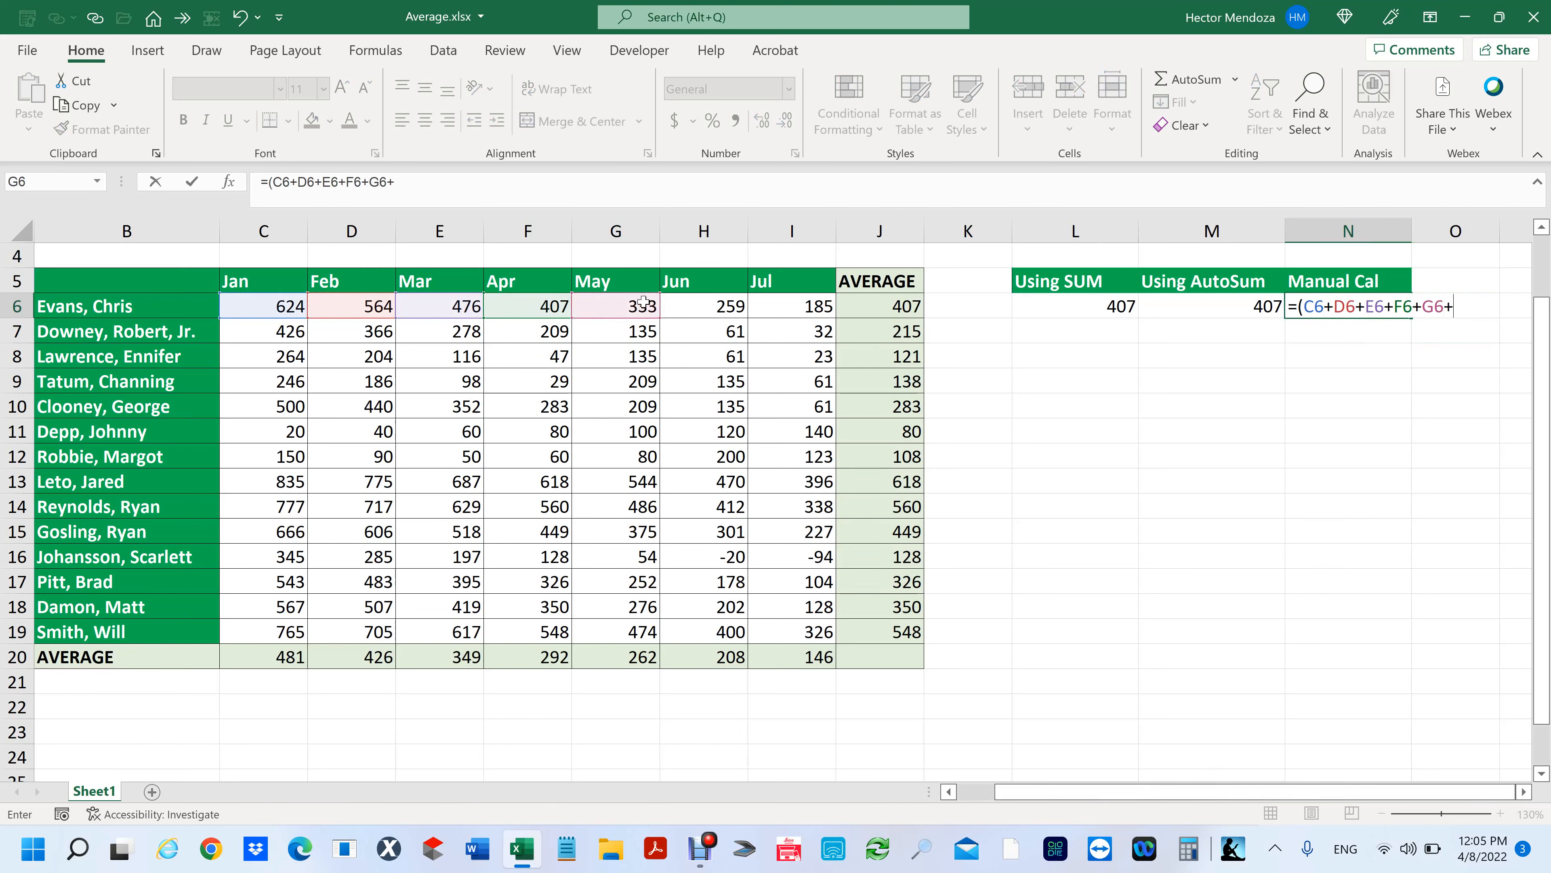
left_click(708, 309)
type("+")
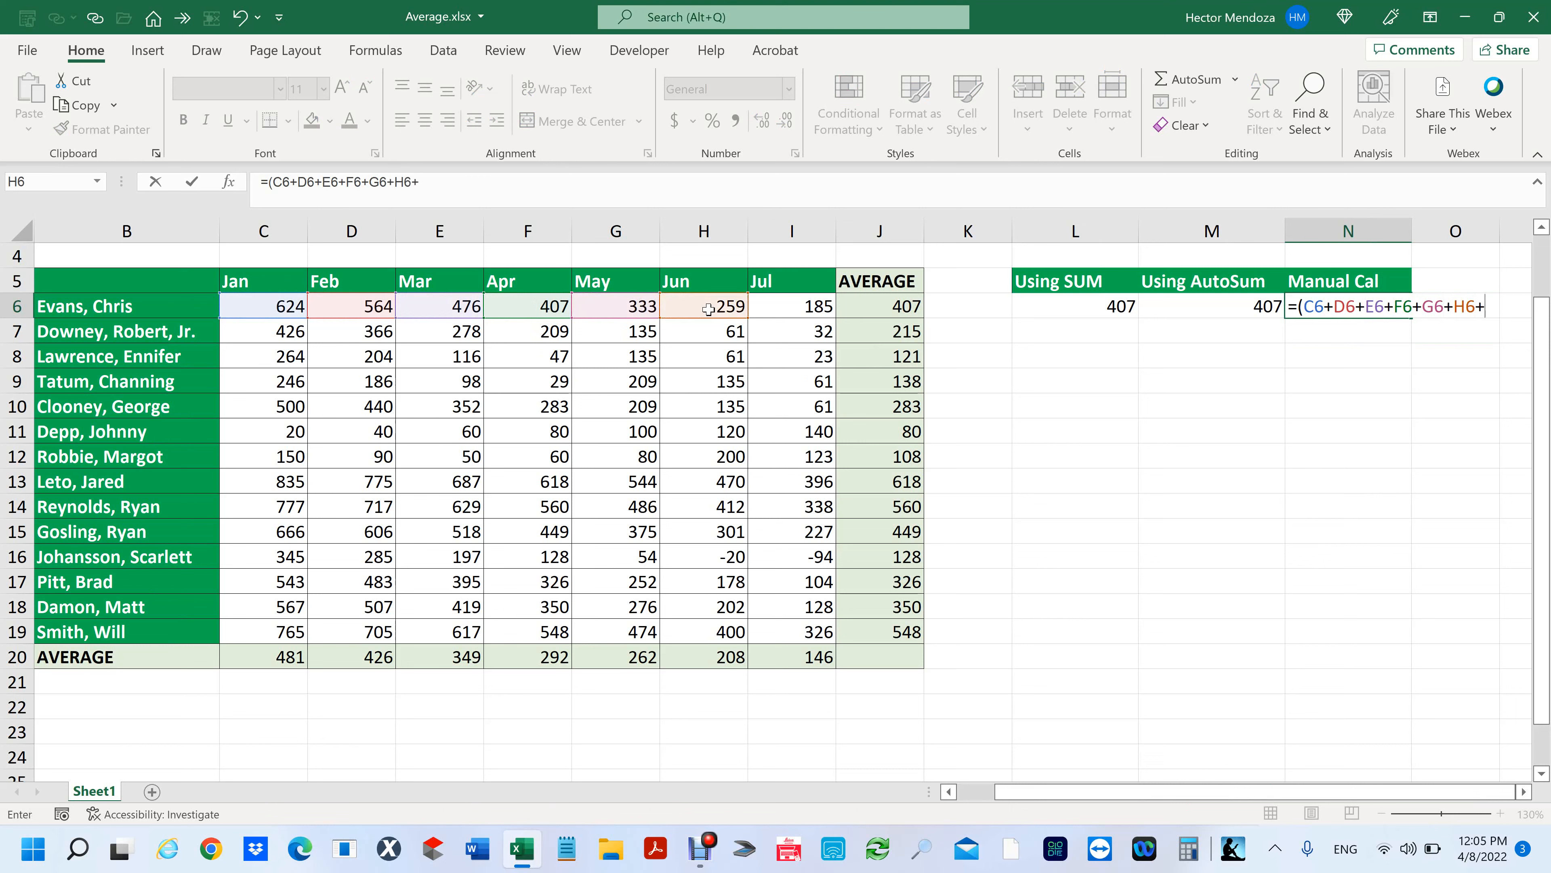
left_click(797, 305)
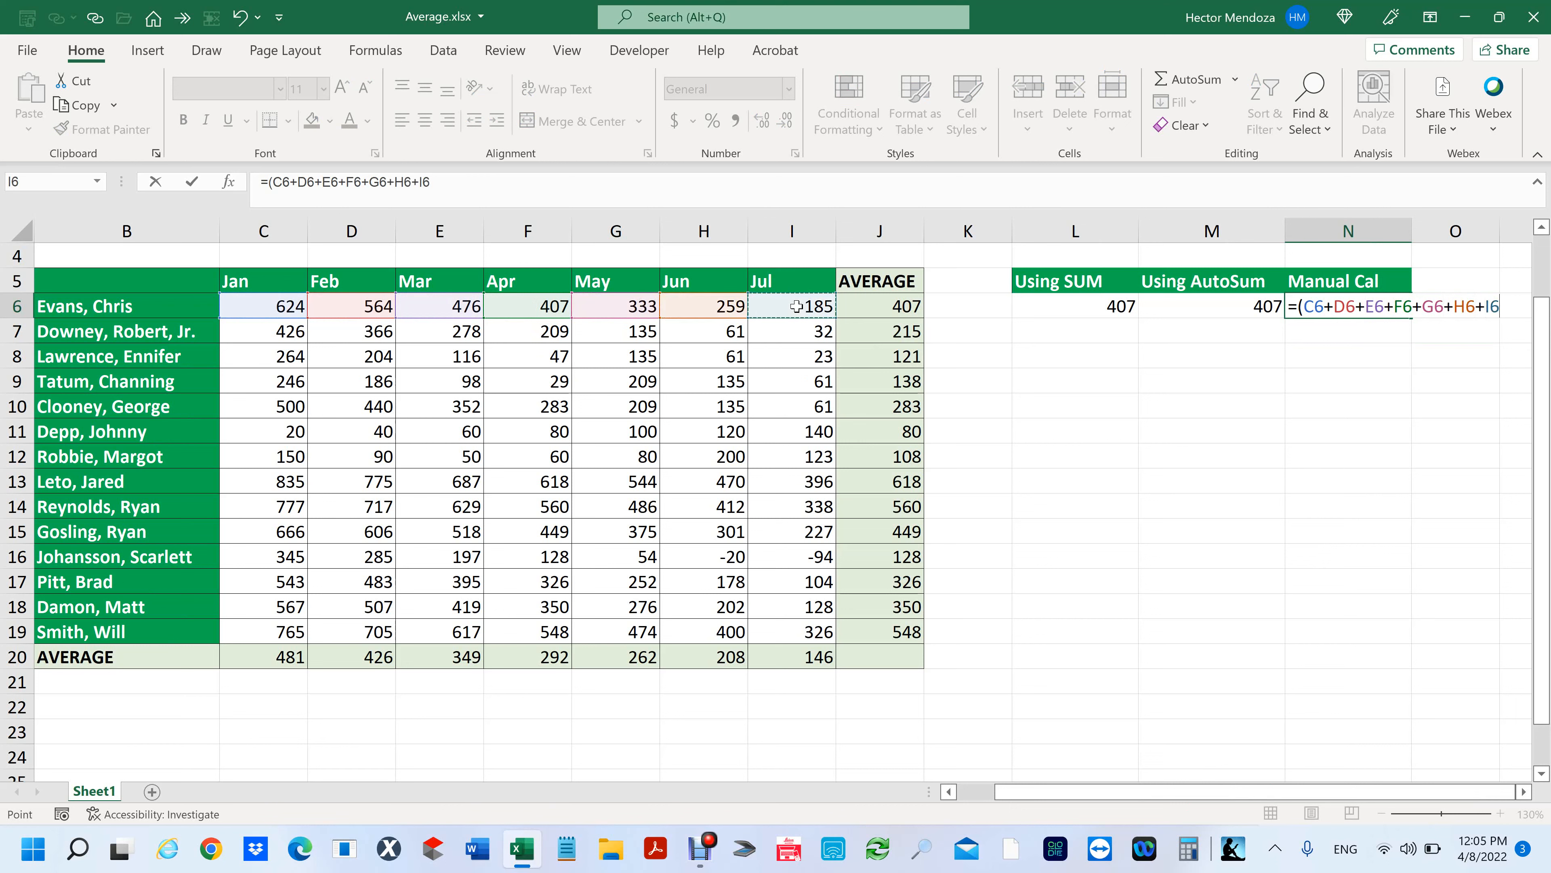
type(")/7")
key("Return")
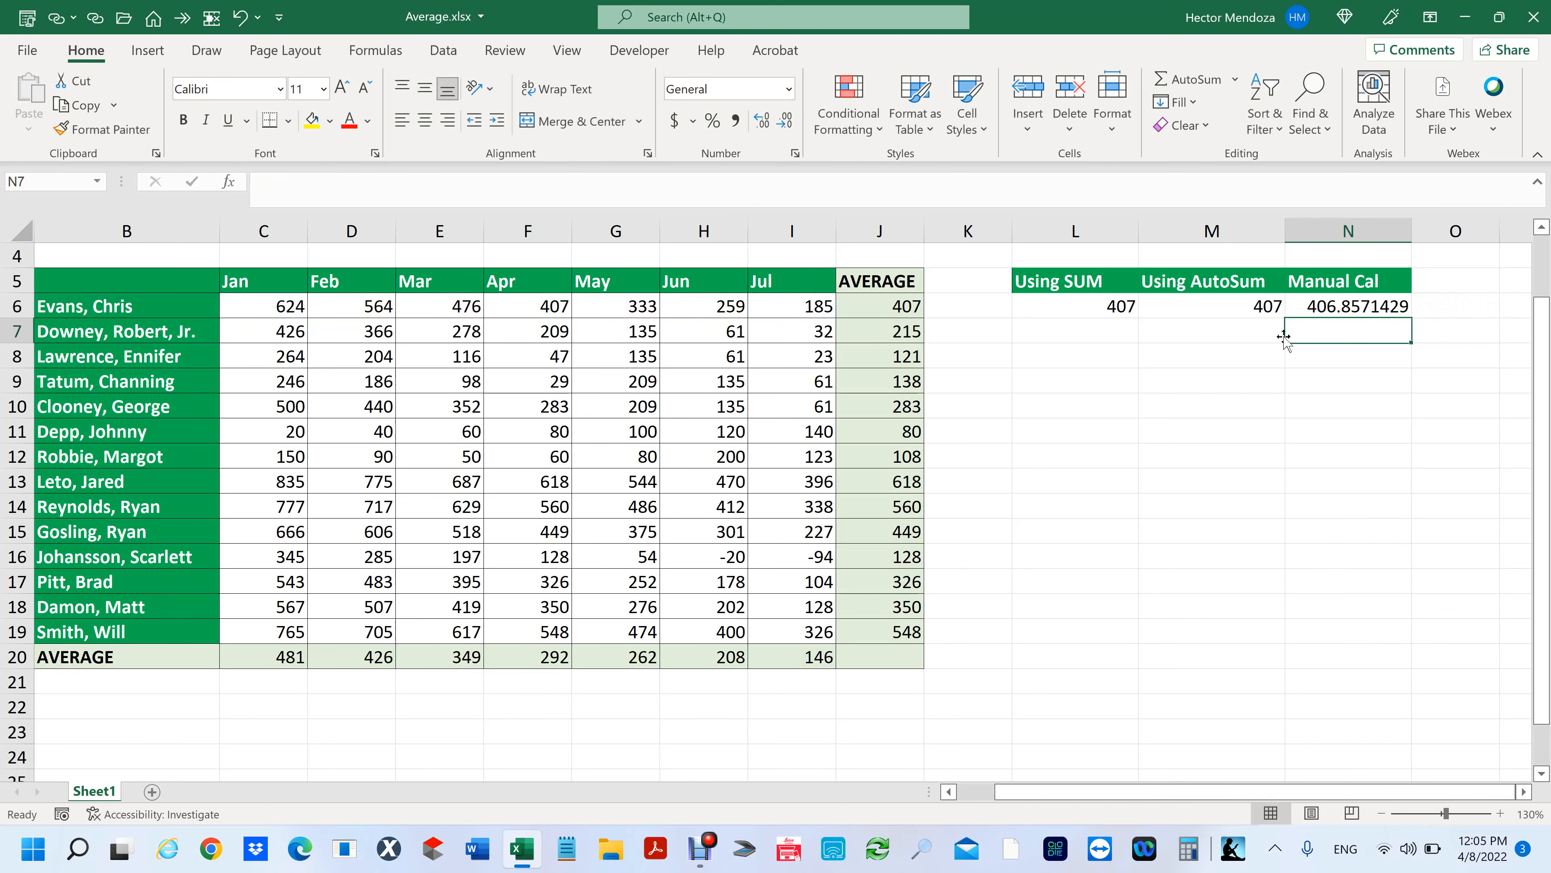
Step: Format N6 under Manual Cal as Currency with the $ symbol and 0 decimal places
left_click(1346, 307)
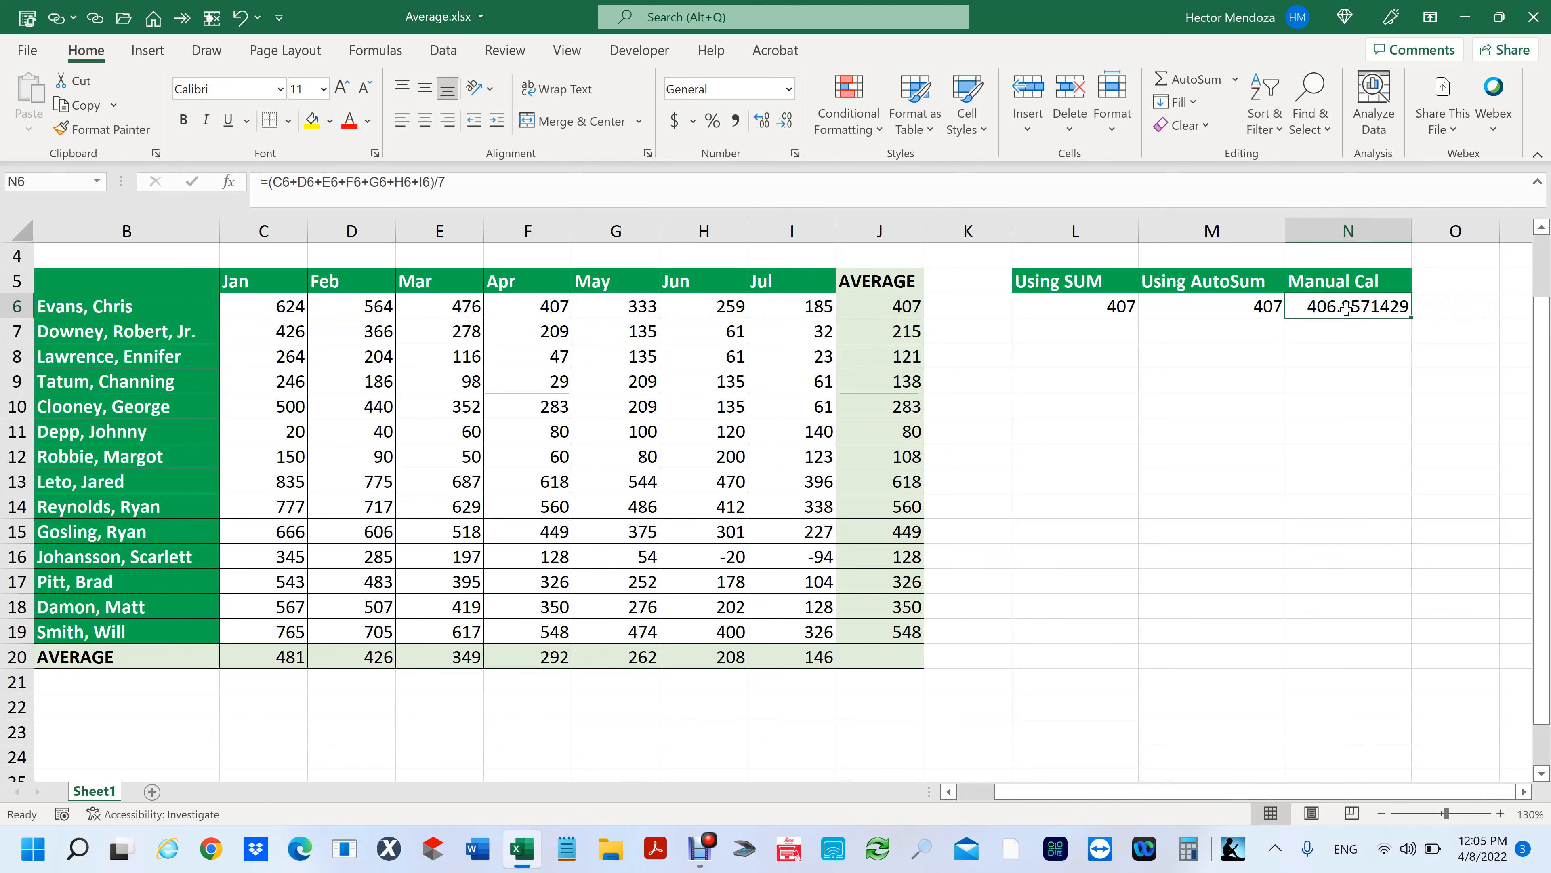
key("ctrl+1")
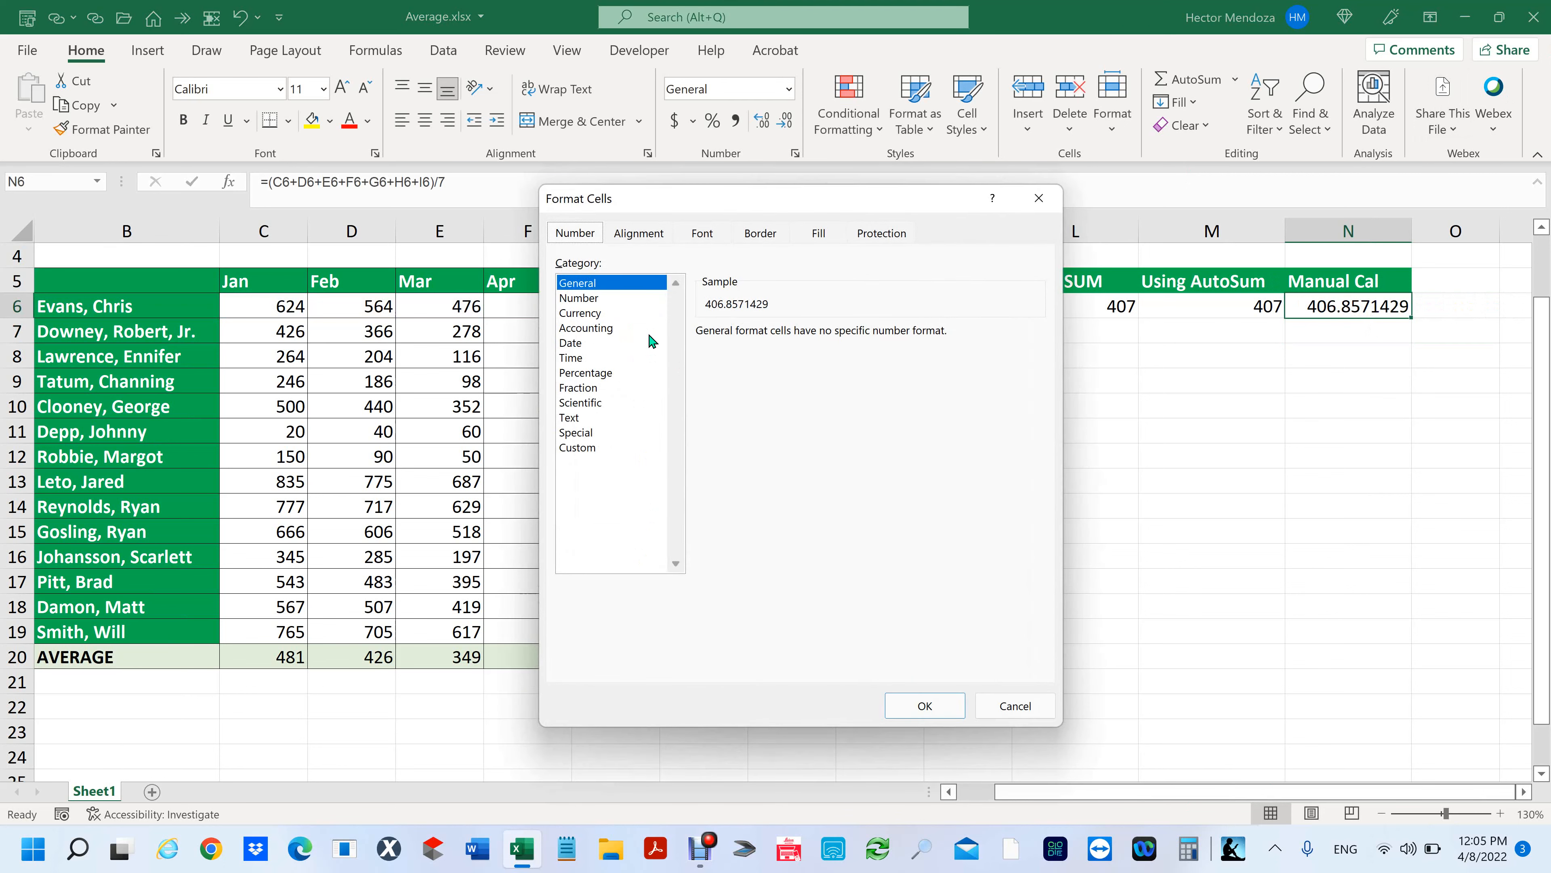
left_click(593, 312)
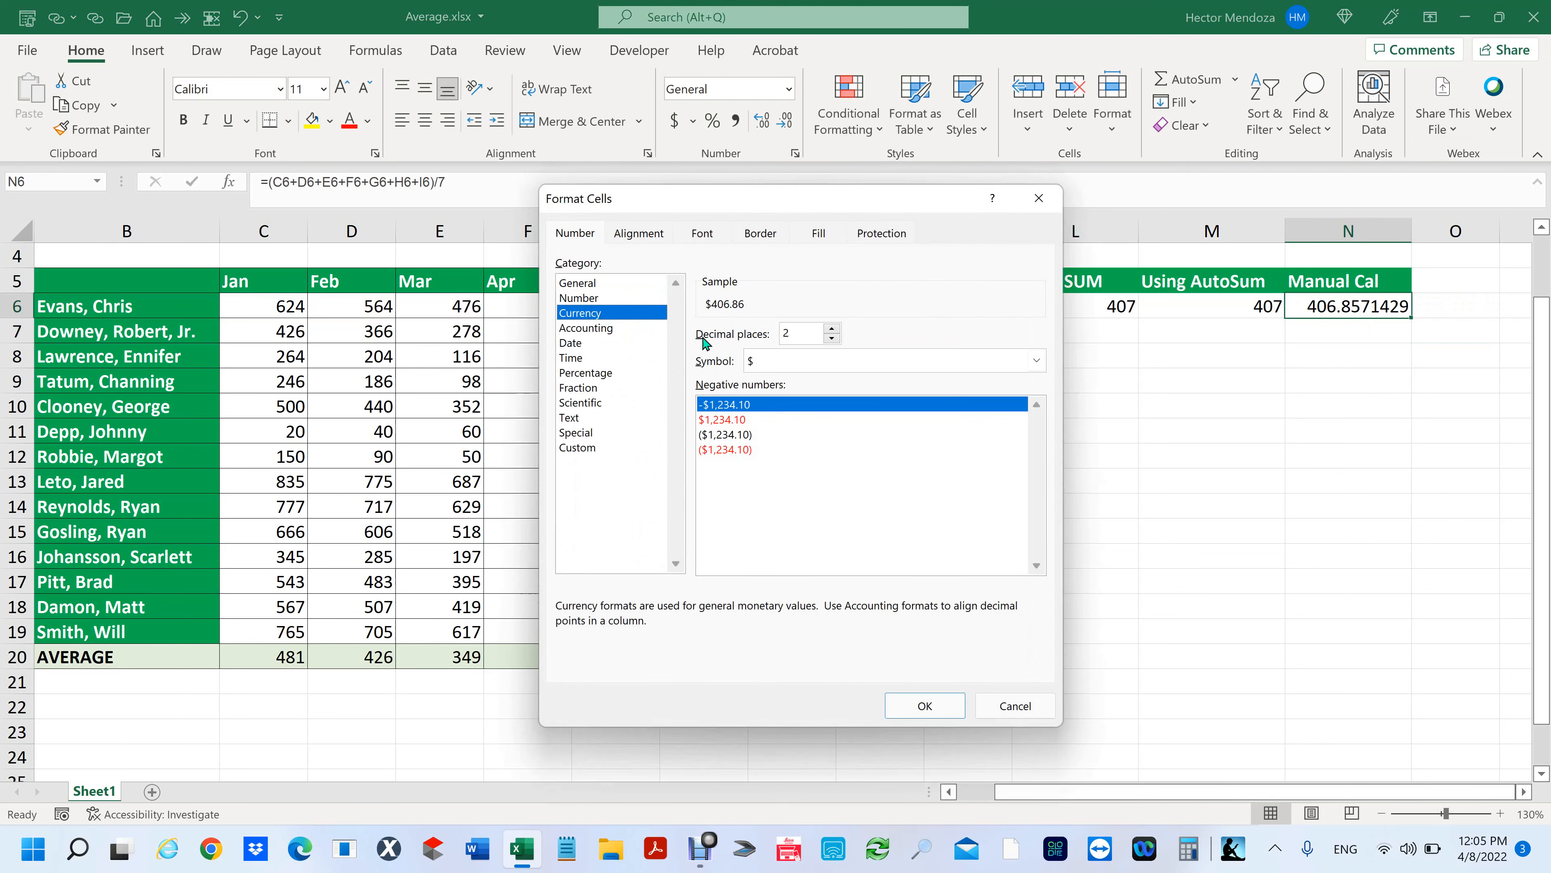
left_click(832, 338)
left_click(833, 339)
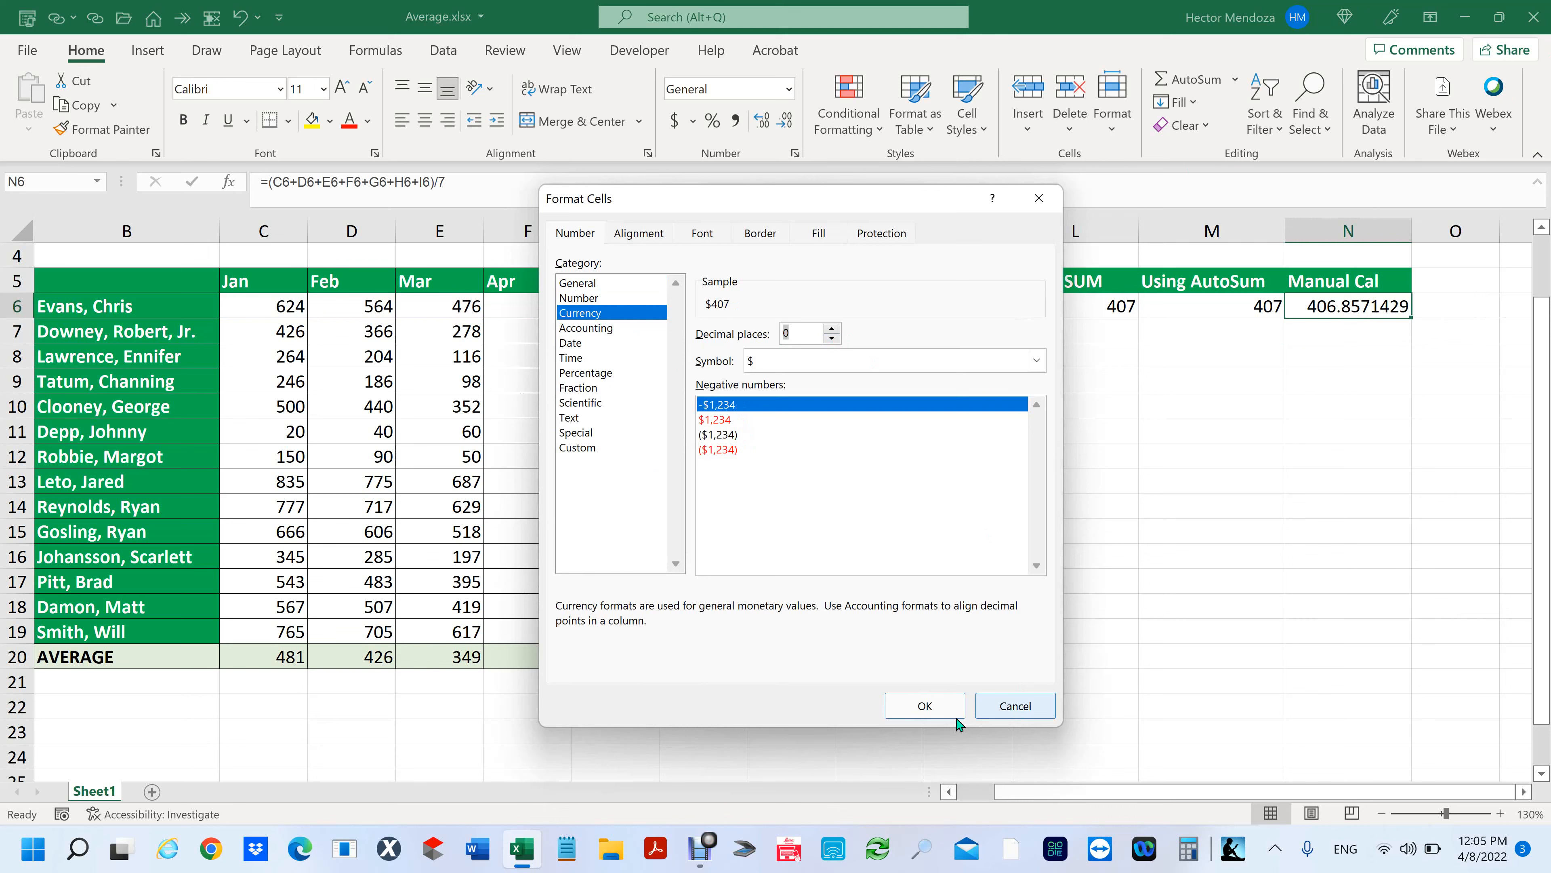
left_click(924, 706)
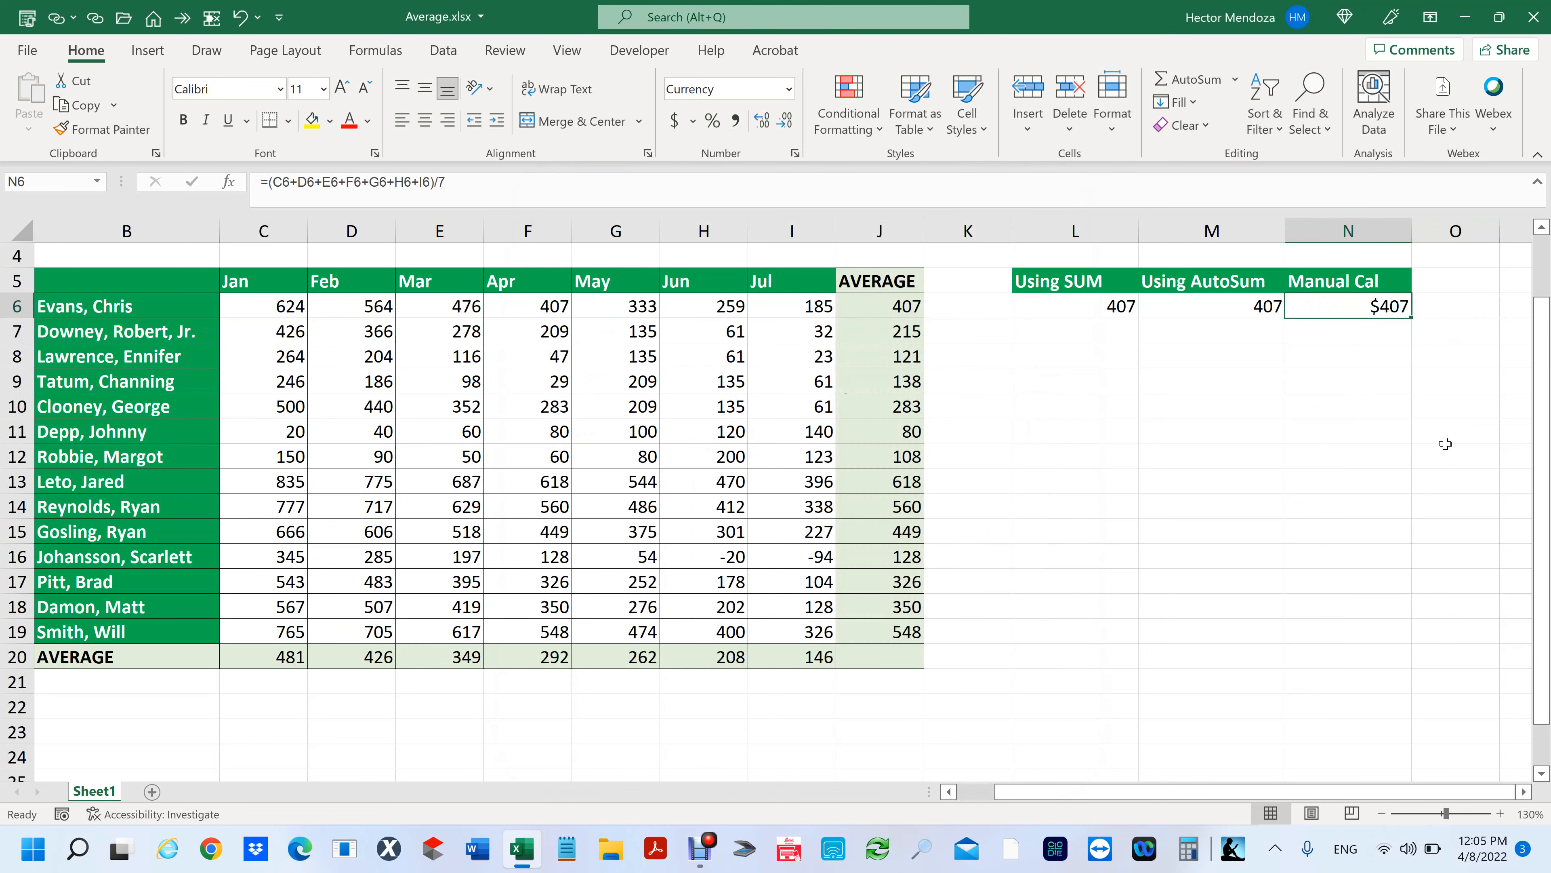
Step: Fill the Using SUM, Using AutoSum and Manual Cal formulas in L6, M6 and N6 down through row 19
left_click(1092, 307)
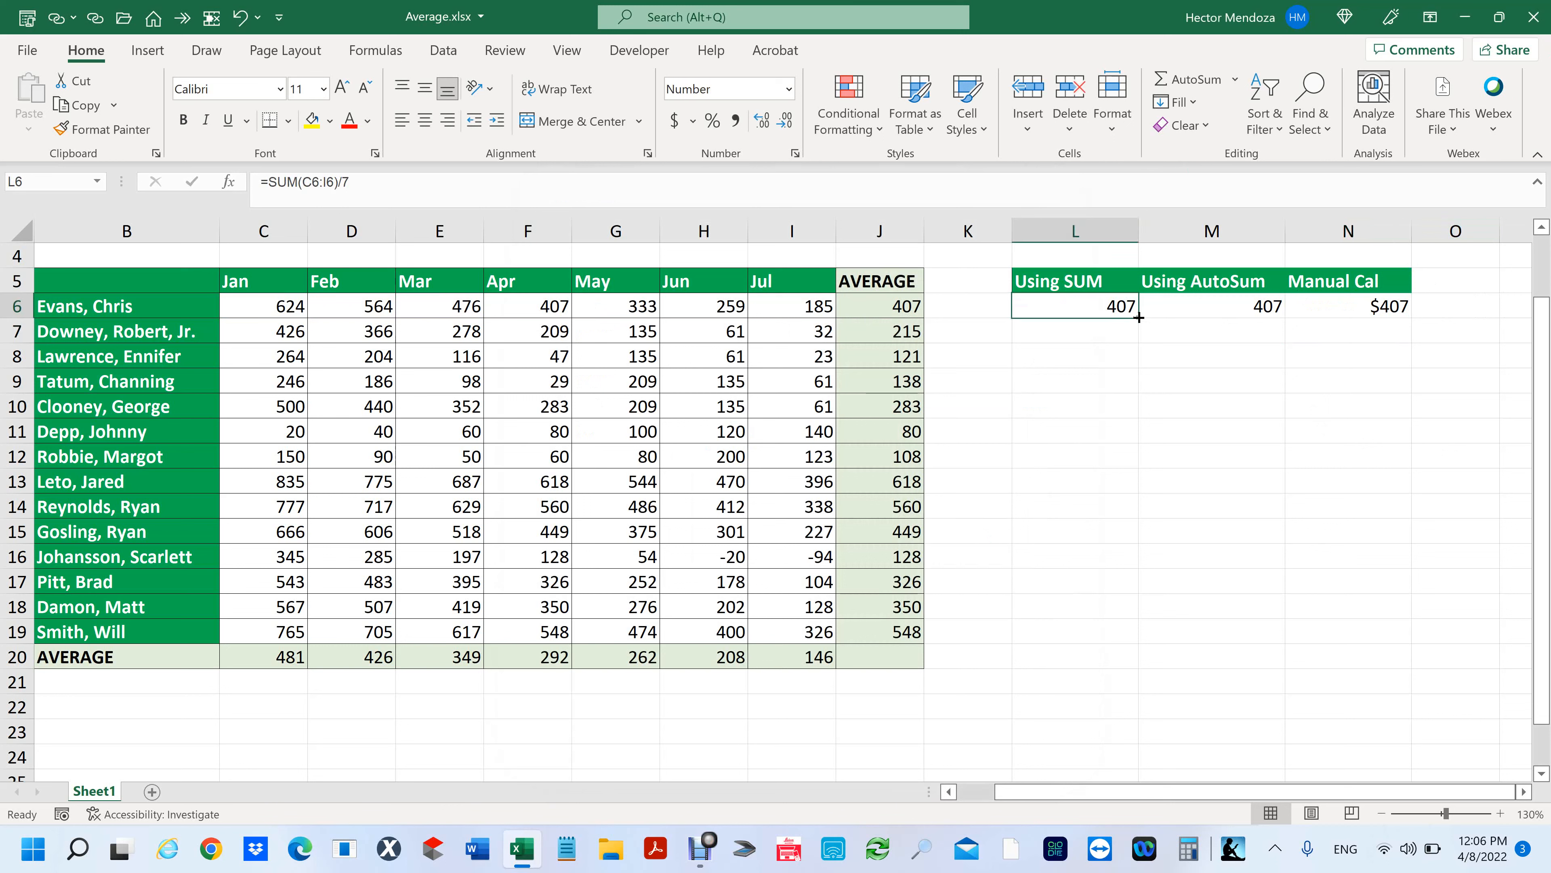
mouse_move(1138, 317)
left_mouse_down()
mouse_move(1095, 707)
mouse_move(1126, 640)
left_mouse_up()
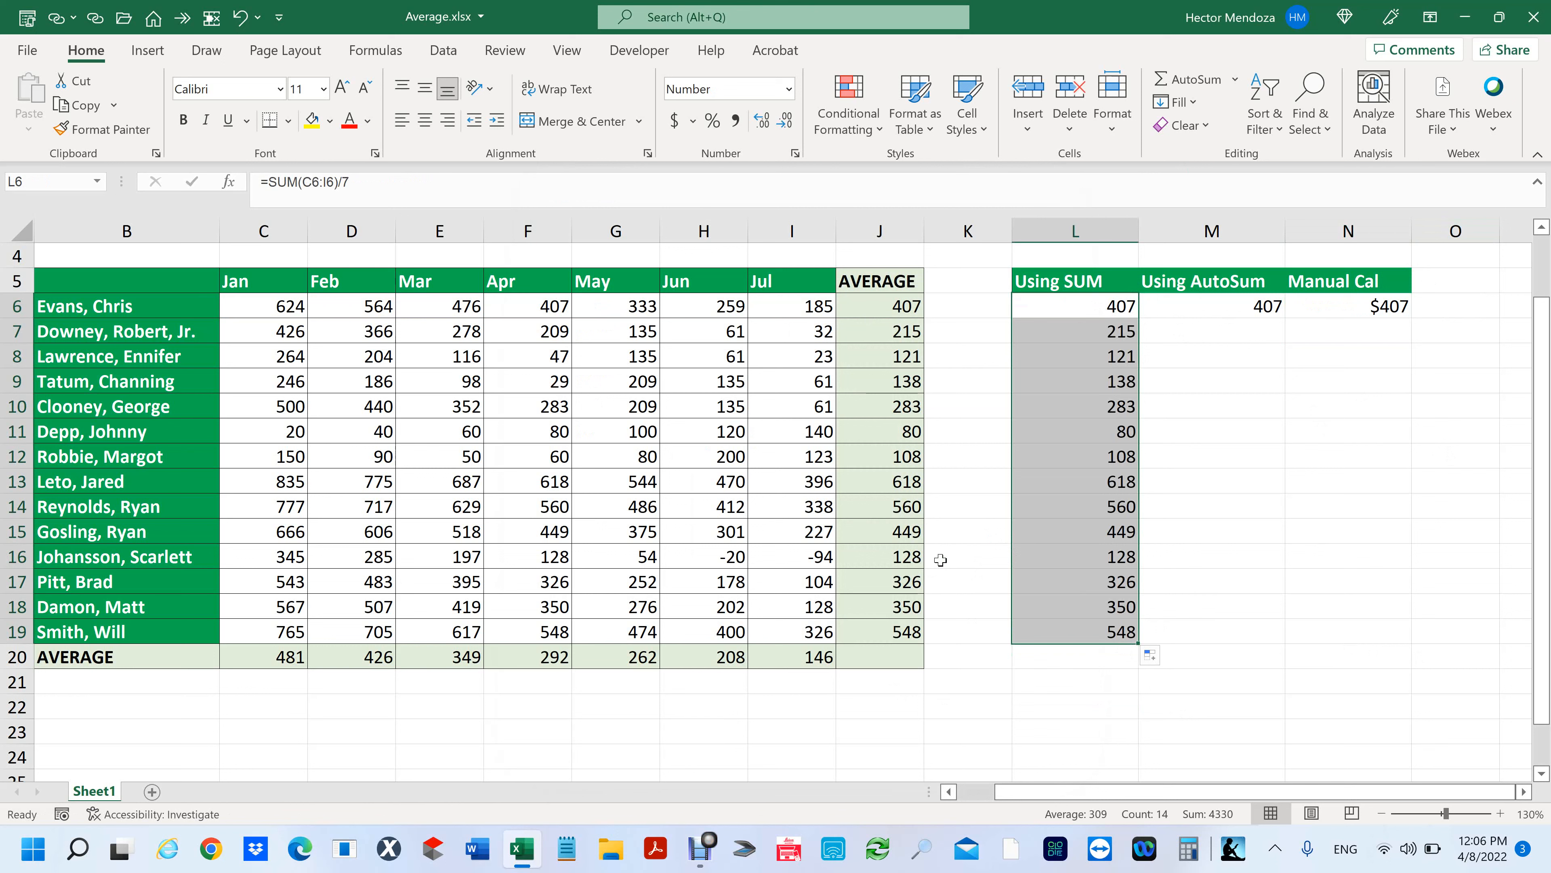
left_click(1264, 308)
left_click_drag(1285, 317, 1273, 641)
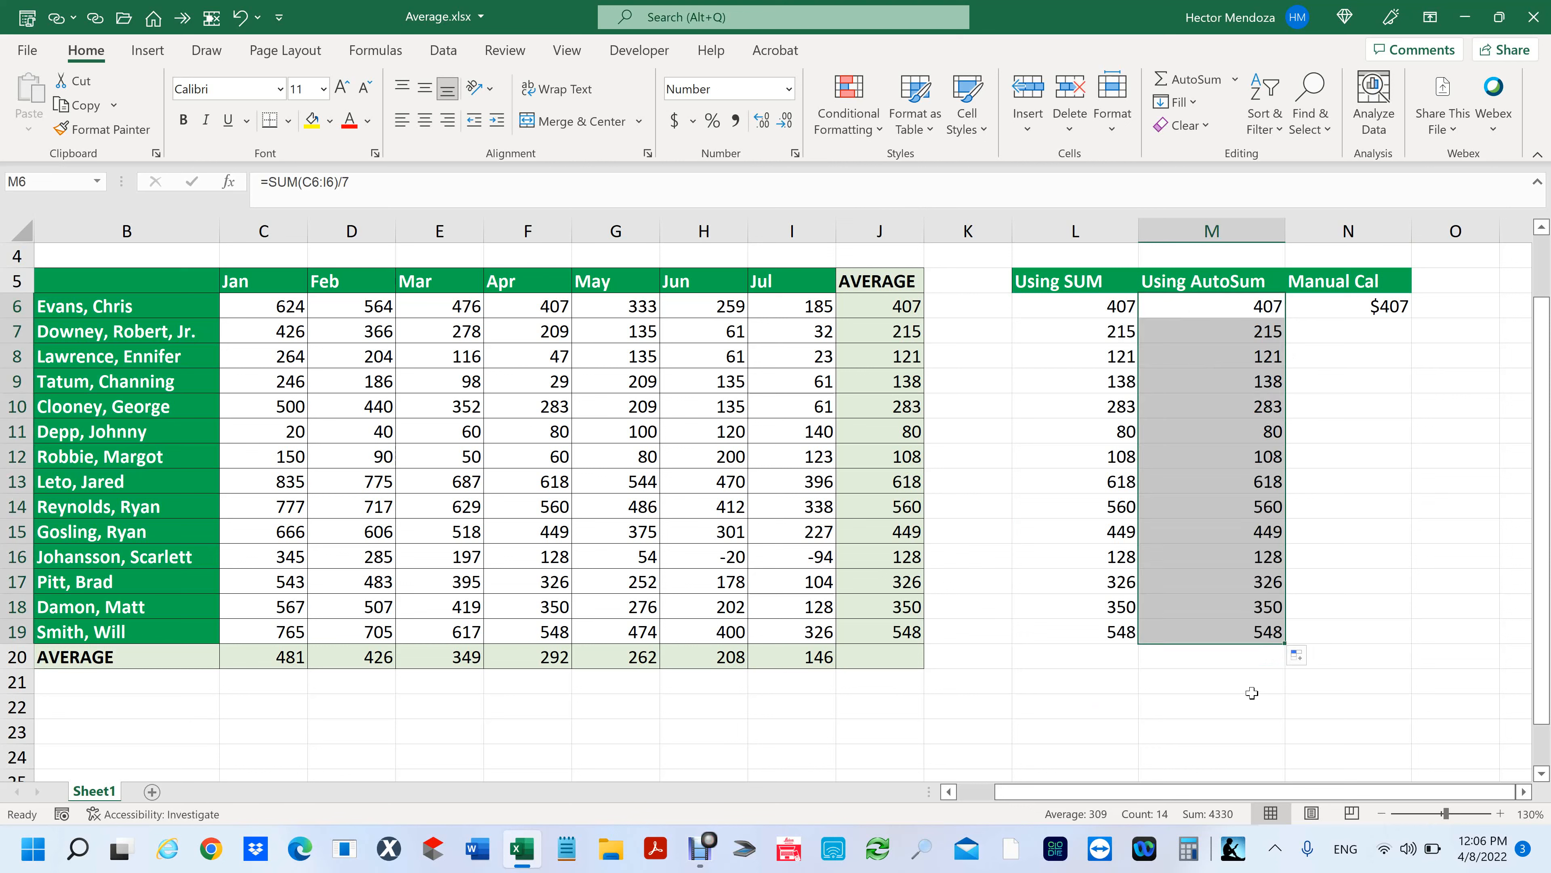
left_click(1366, 306)
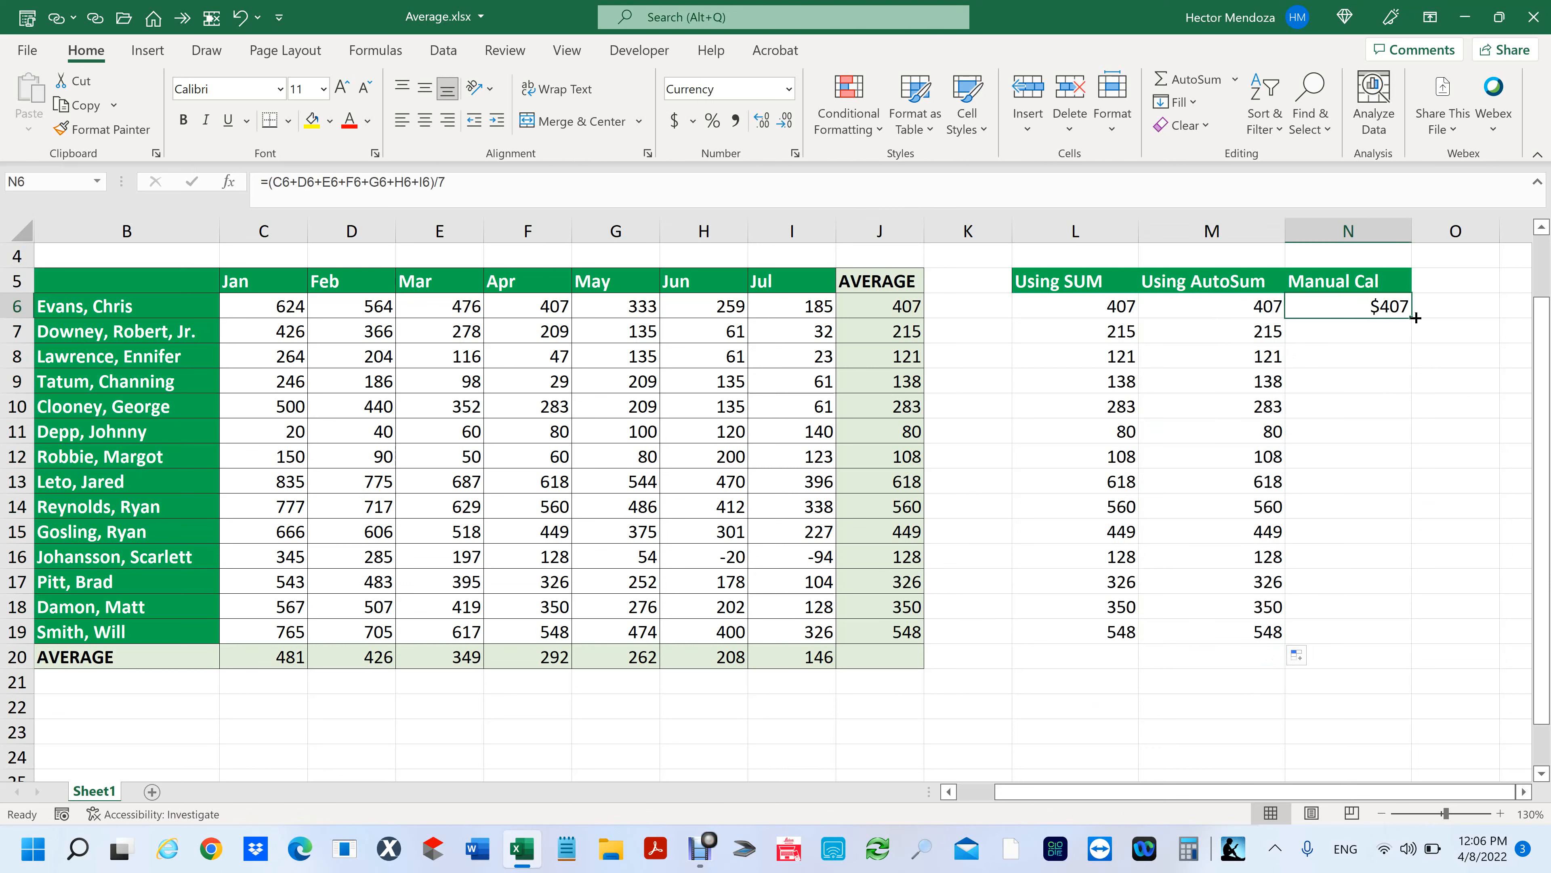
left_click_drag(1413, 315, 1415, 637)
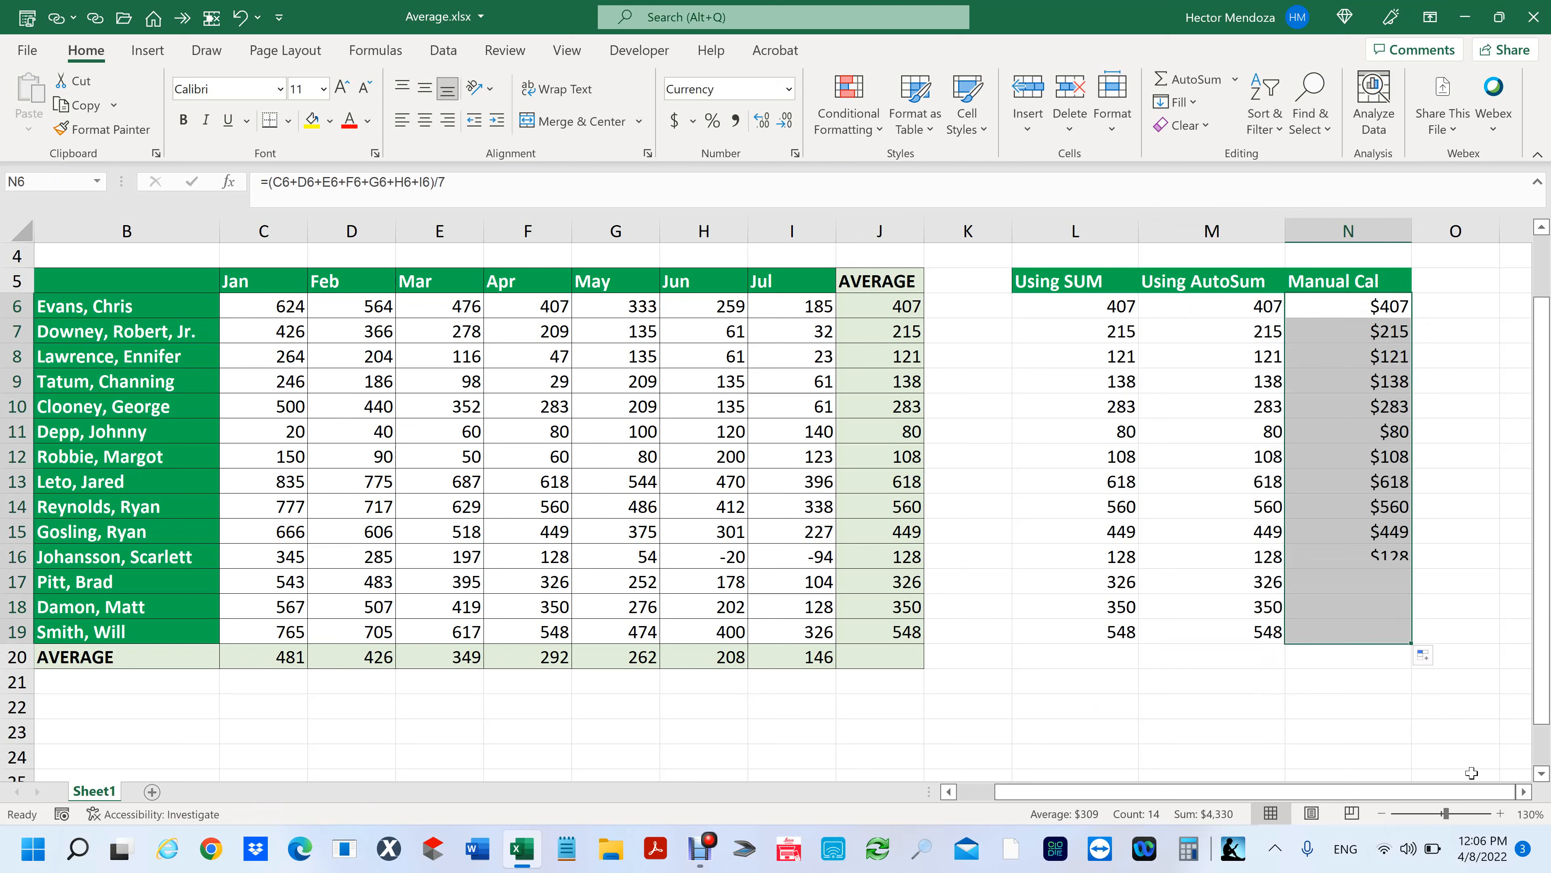
left_click(1164, 726)
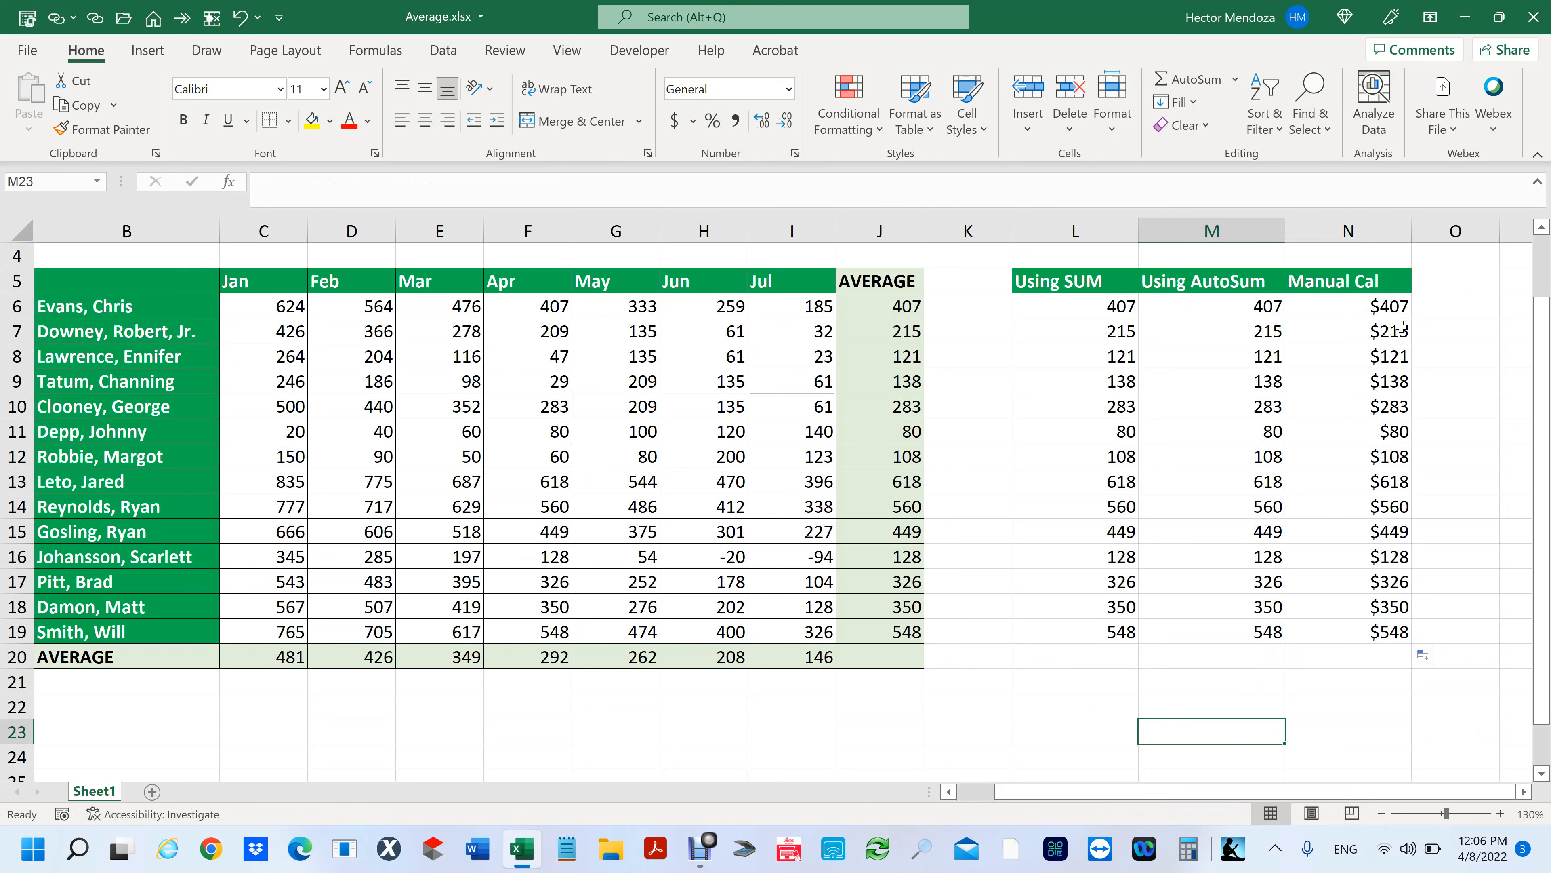
left_click(1384, 303)
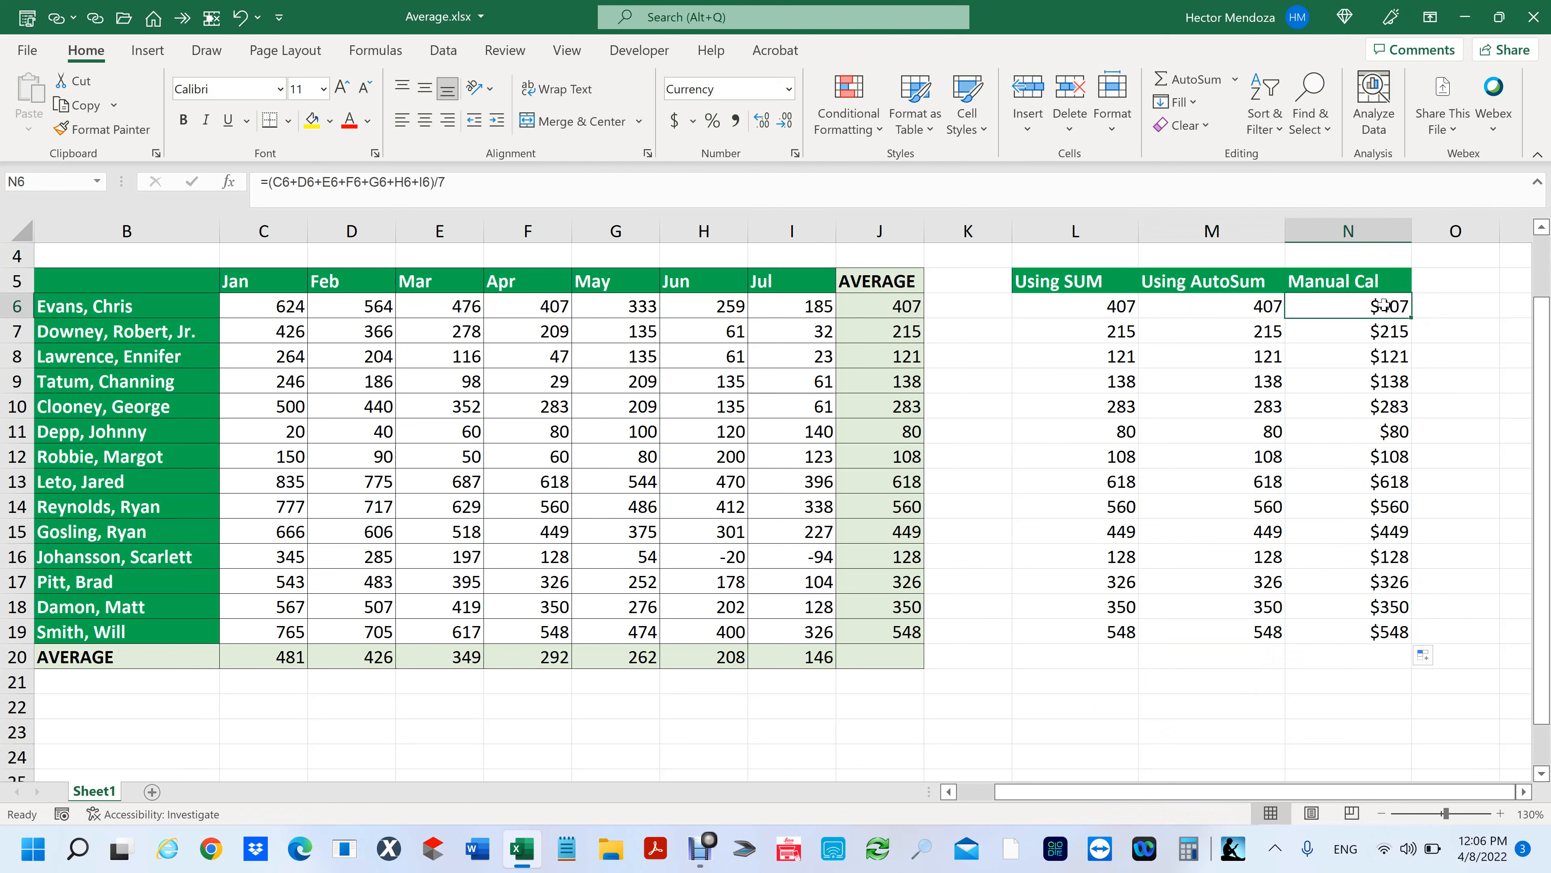
key("ctrl+1")
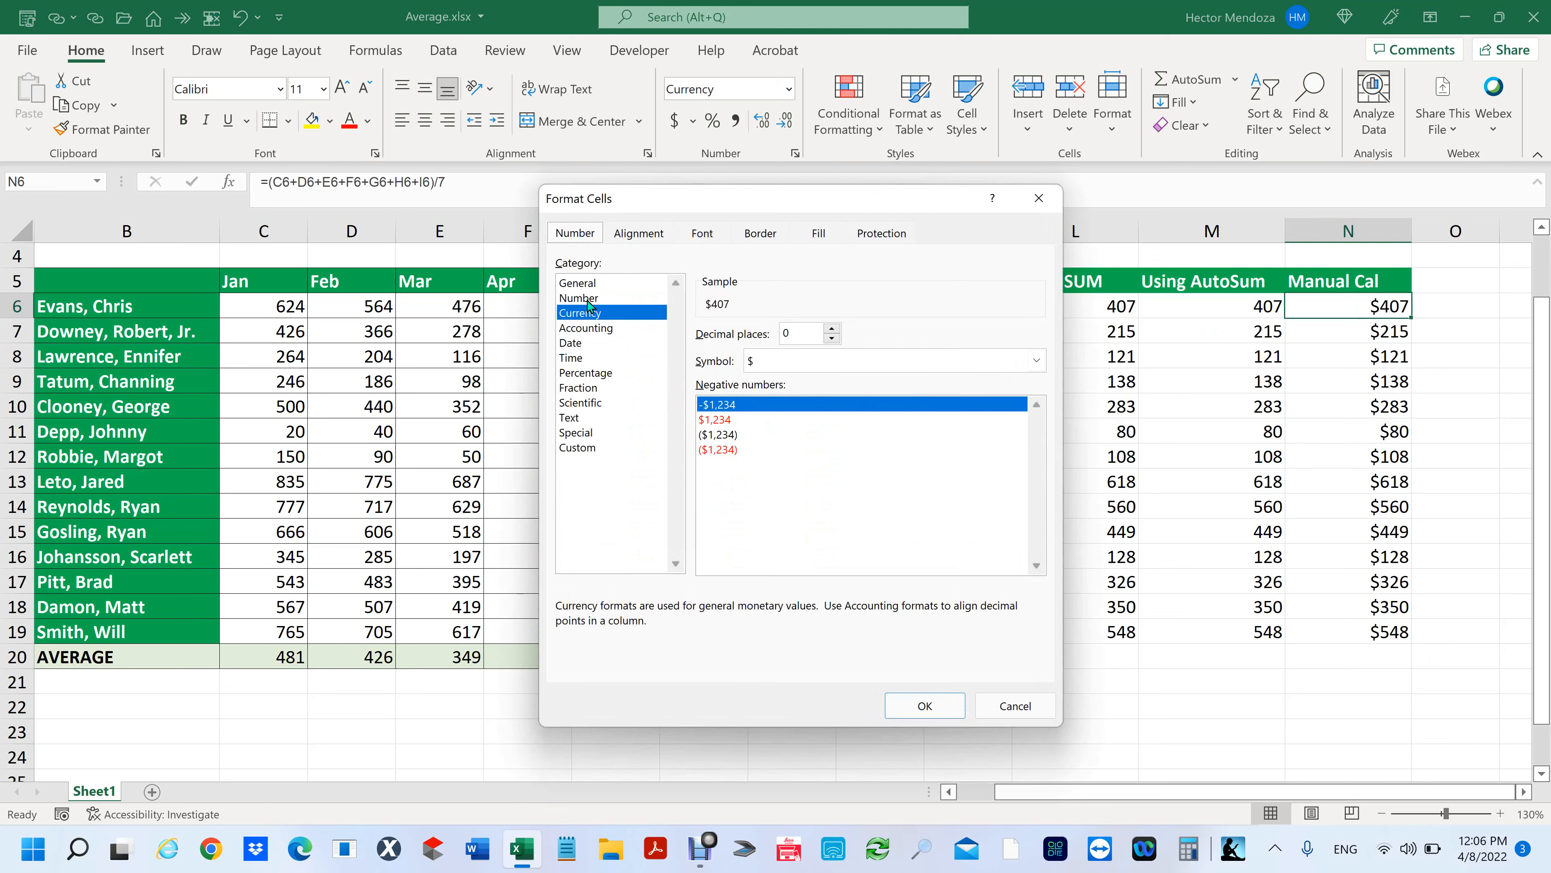
left_click(1014, 706)
Step: Format the Using SUM and Using AutoSum results in L6:M19 as Currency with the $ symbol and 0 decimal places
left_click_drag(1102, 308, 1233, 632)
key("ctrl+1")
left_click(580, 312)
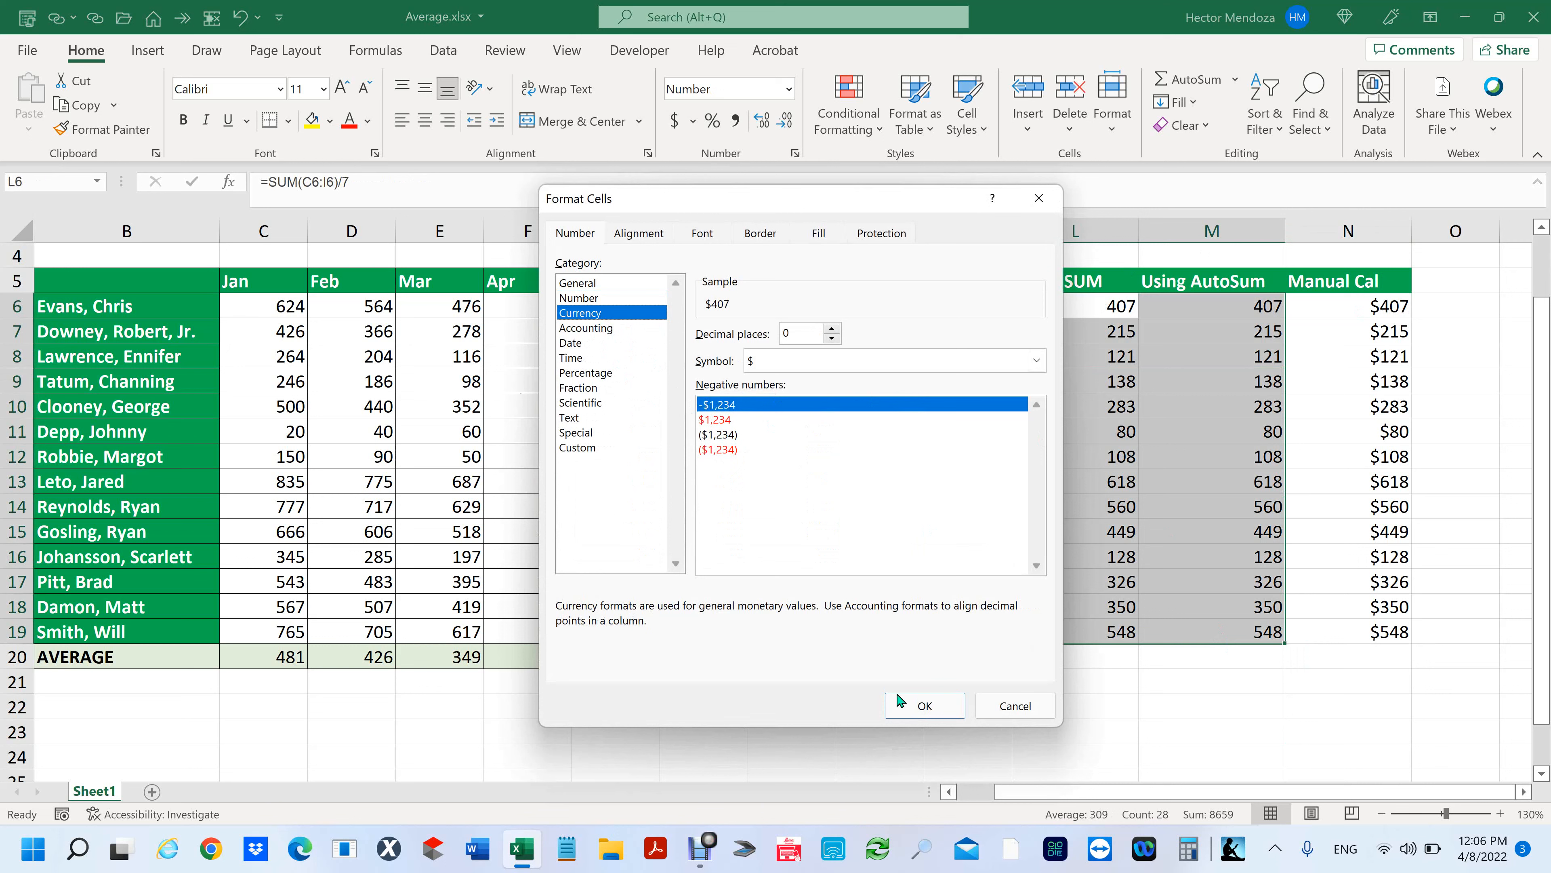
left_click(925, 705)
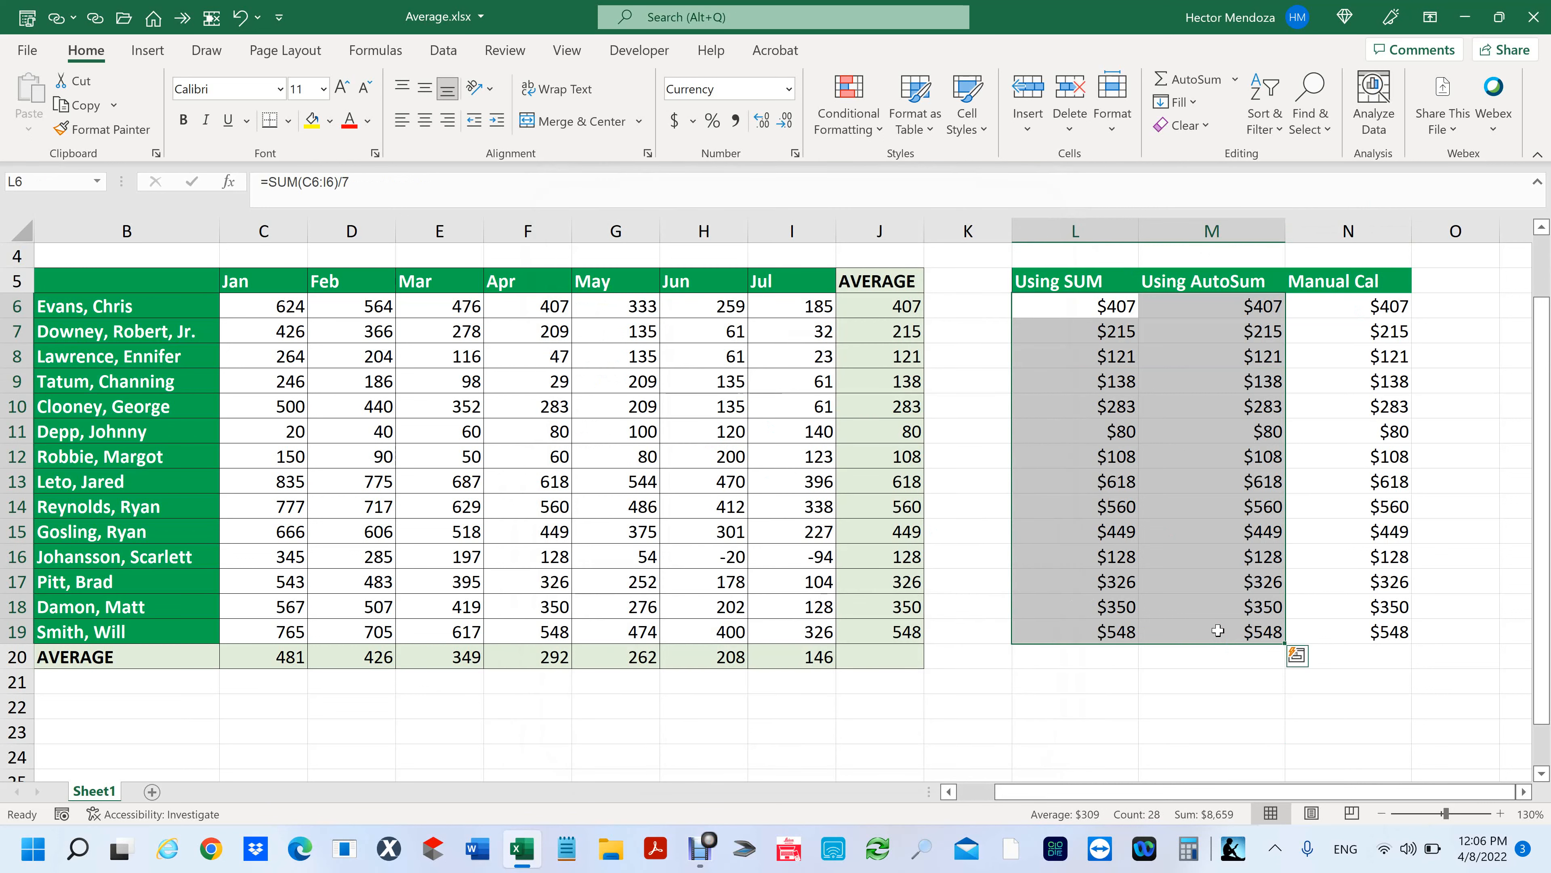
Step: Format the monthly values and averages in C6:J20 as Currency with 2 decimal places and no symbol
left_click_drag(281, 305, 855, 652)
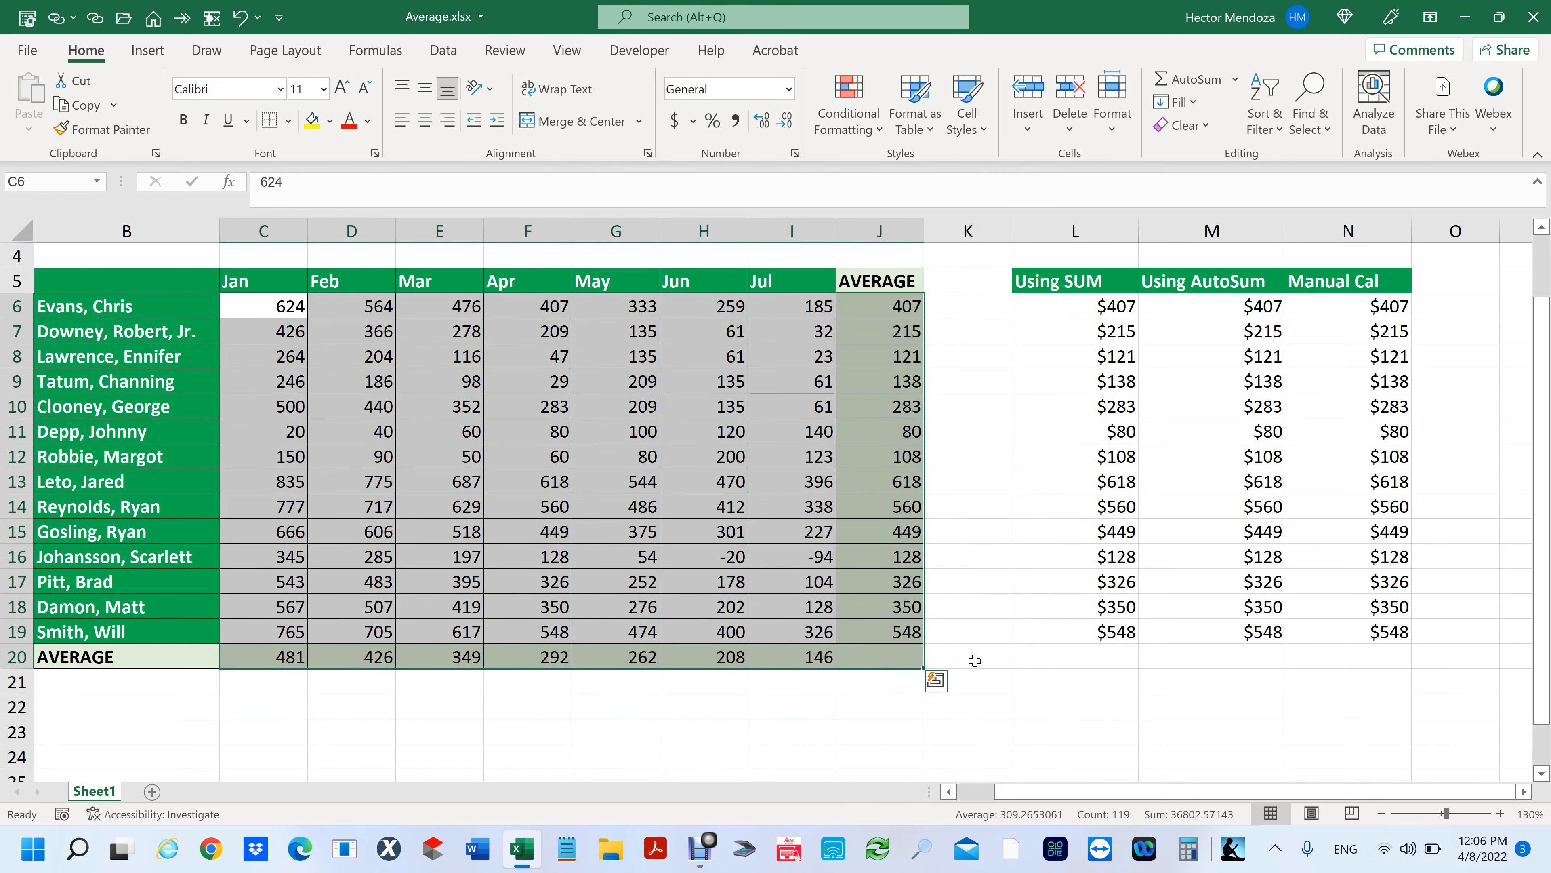
key("ctrl+1")
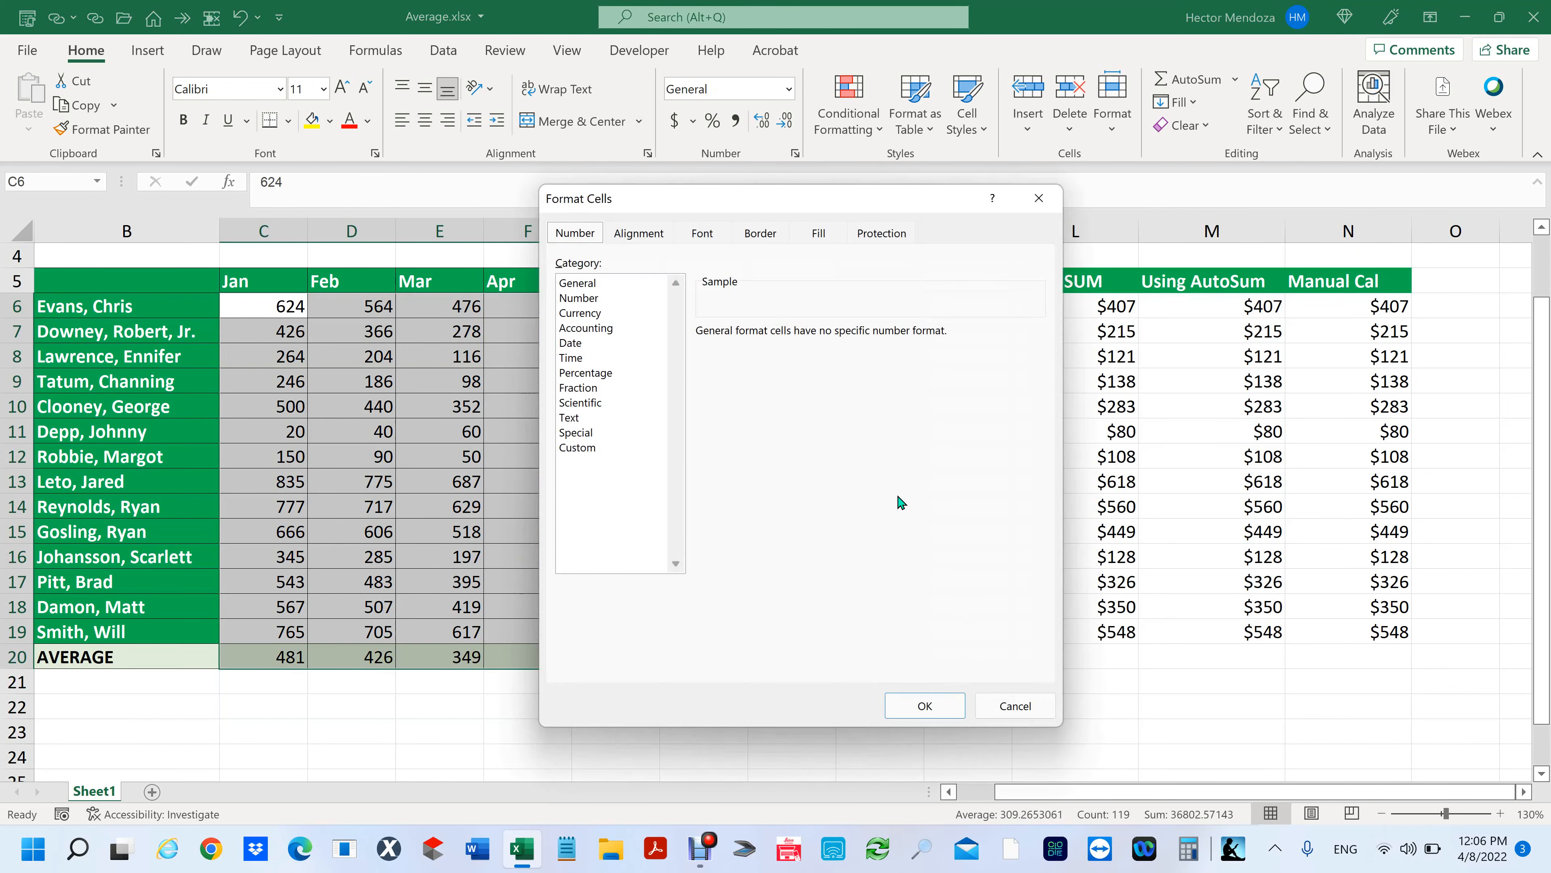
left_click(583, 314)
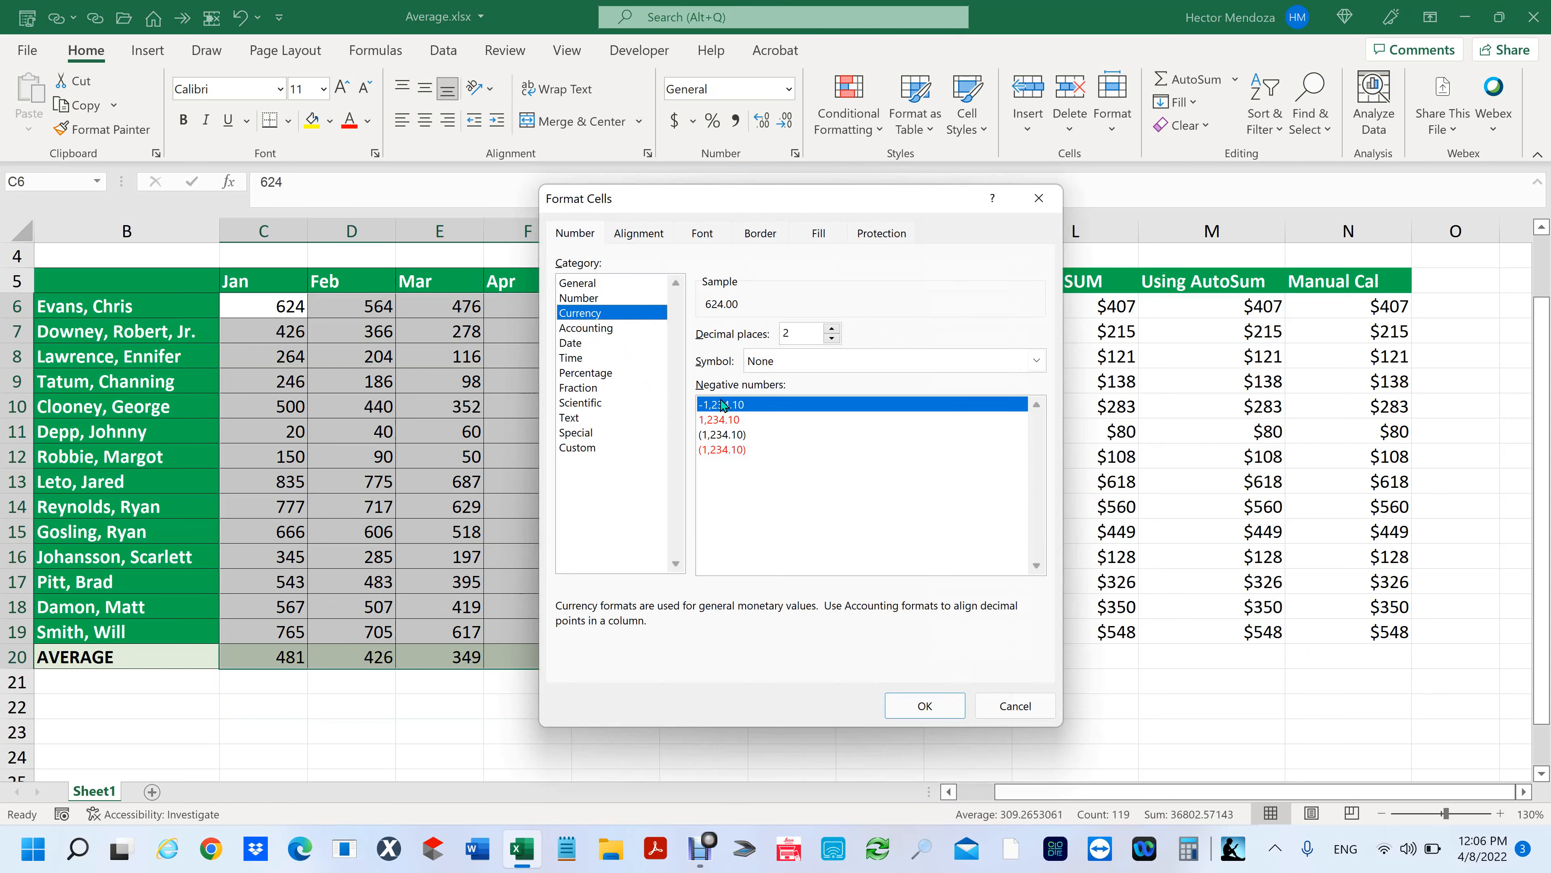
left_click(923, 702)
left_click_drag(1073, 709, 1074, 733)
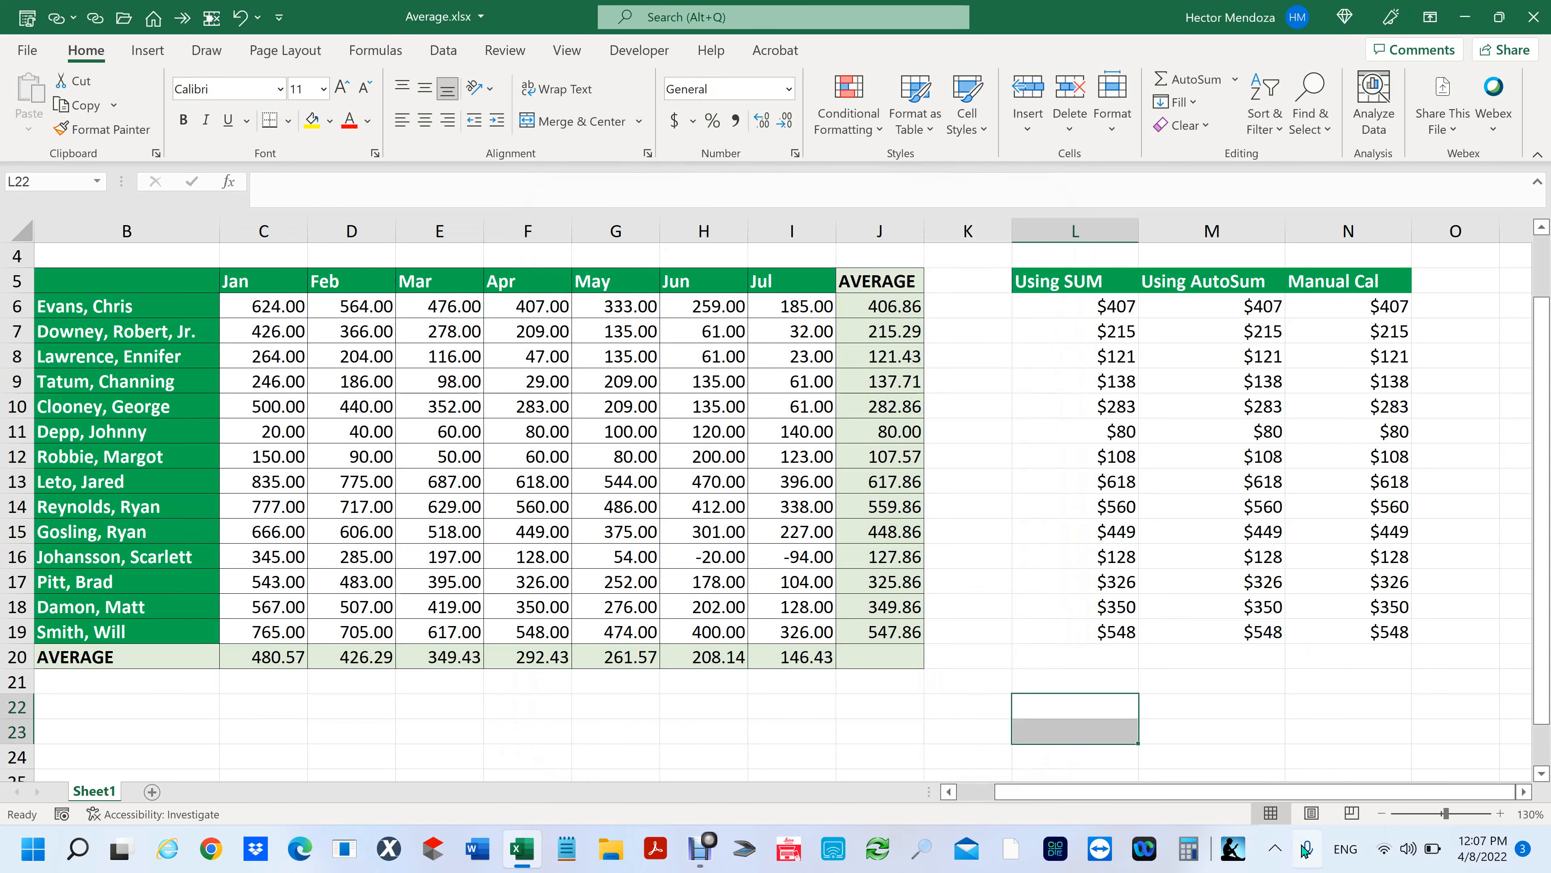
Step: Format the monthly values and averages in C6:J20 as Currency with the $ symbol and 2 decimal places
mouse_move(270, 304)
left_mouse_down()
mouse_move(880, 534)
mouse_move(878, 657)
left_mouse_up()
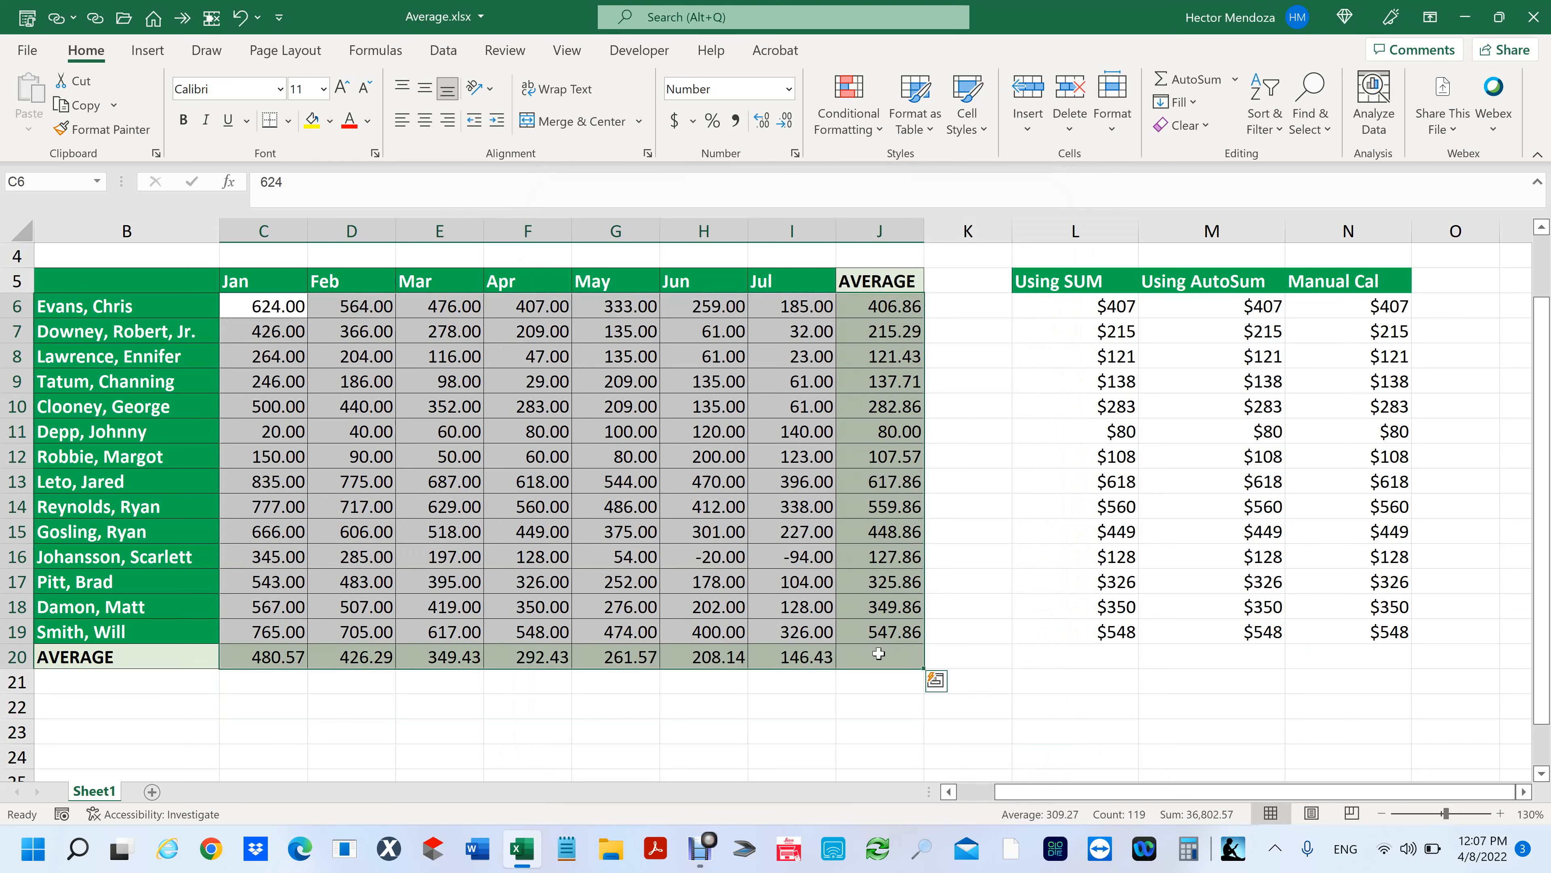
key("ctrl+1")
left_click(583, 313)
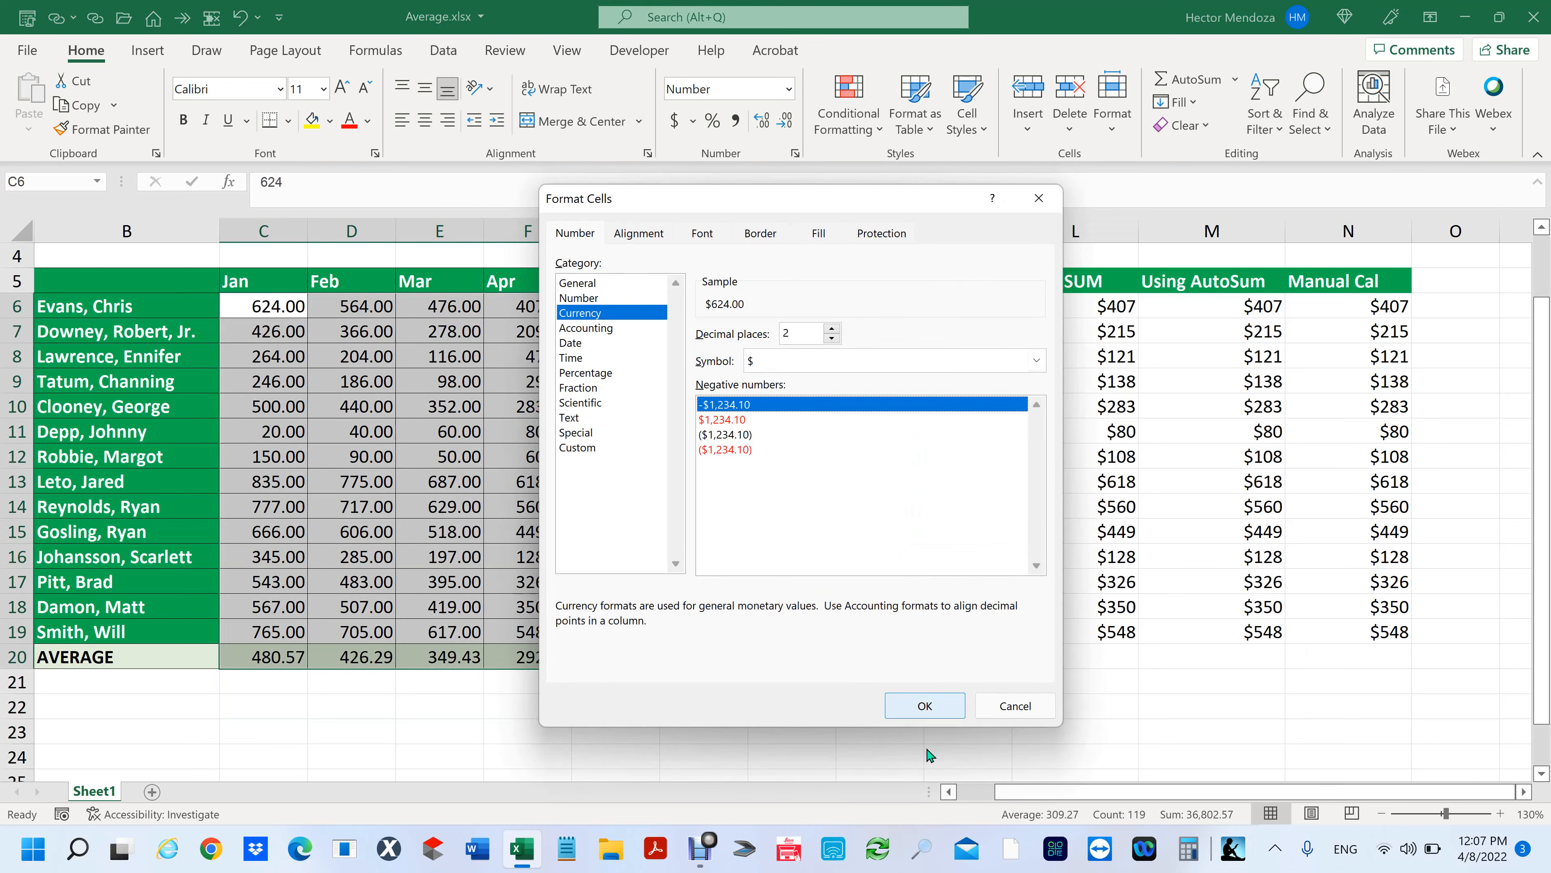
left_click(919, 706)
left_click(916, 731)
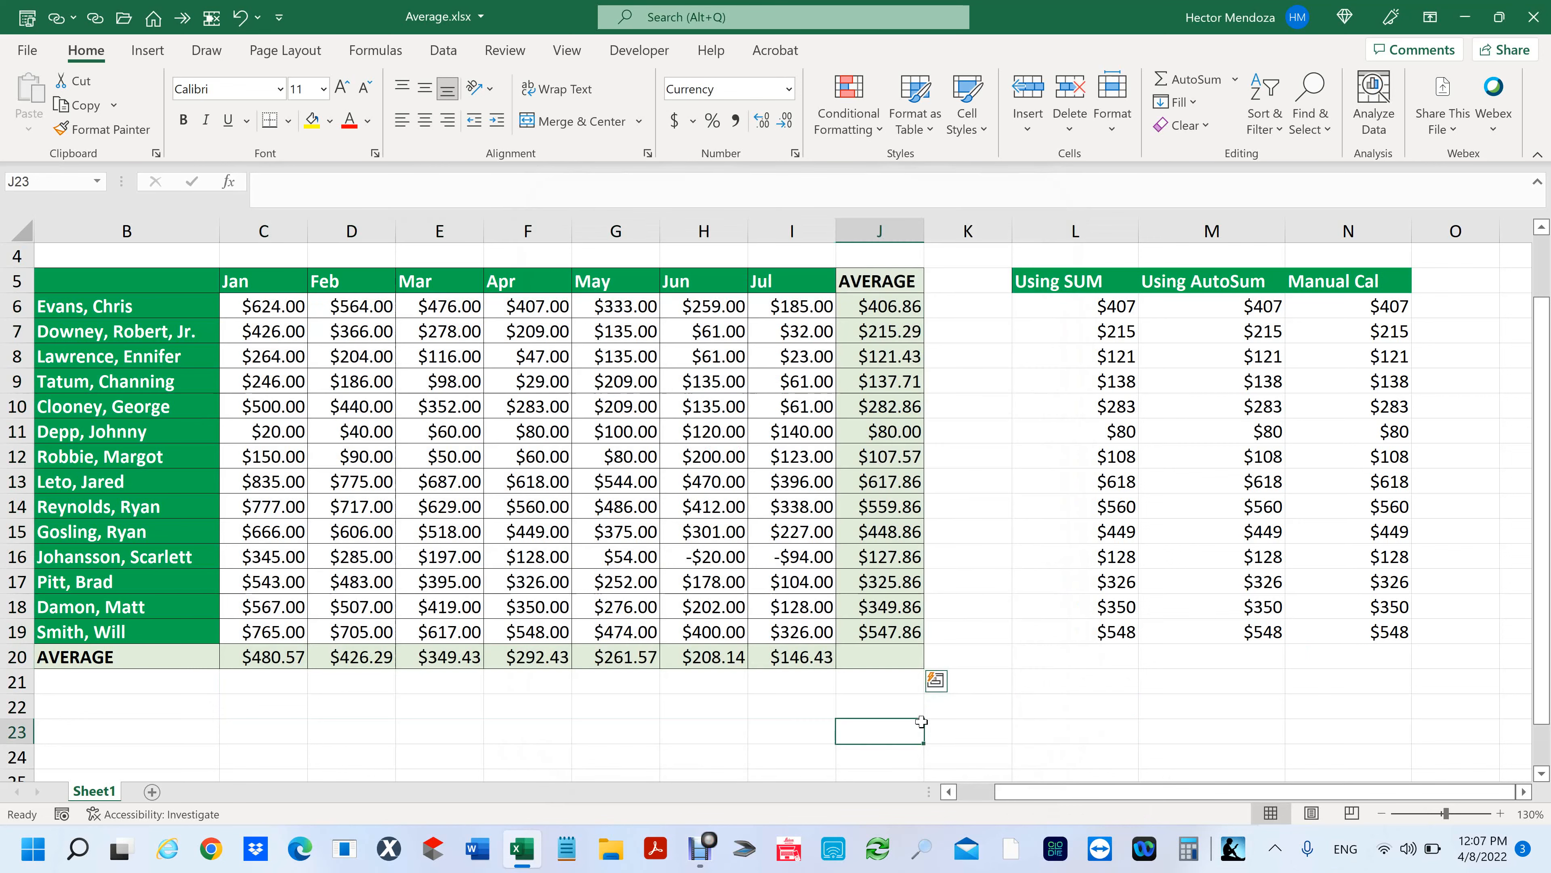